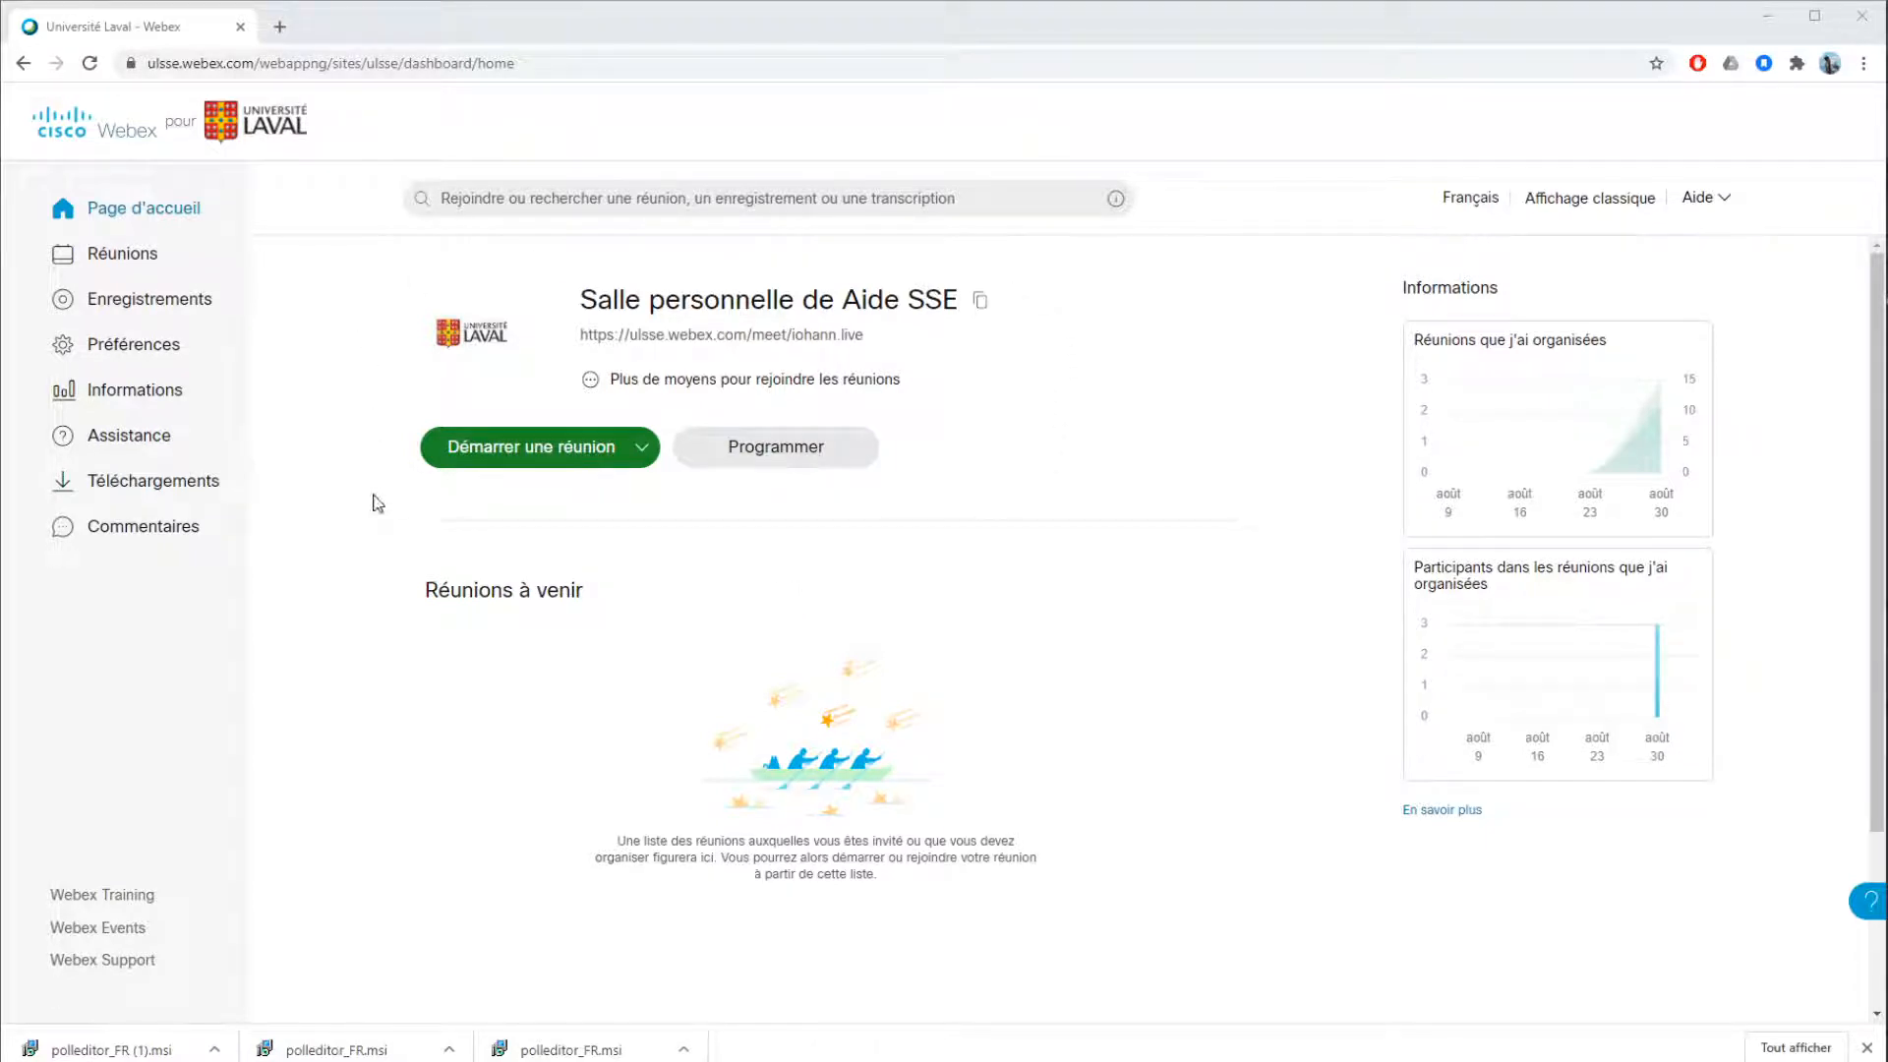
Find the Cisco Webex Meetings desktop application's download entry on the Webex site, then put the browser away
click(157, 484)
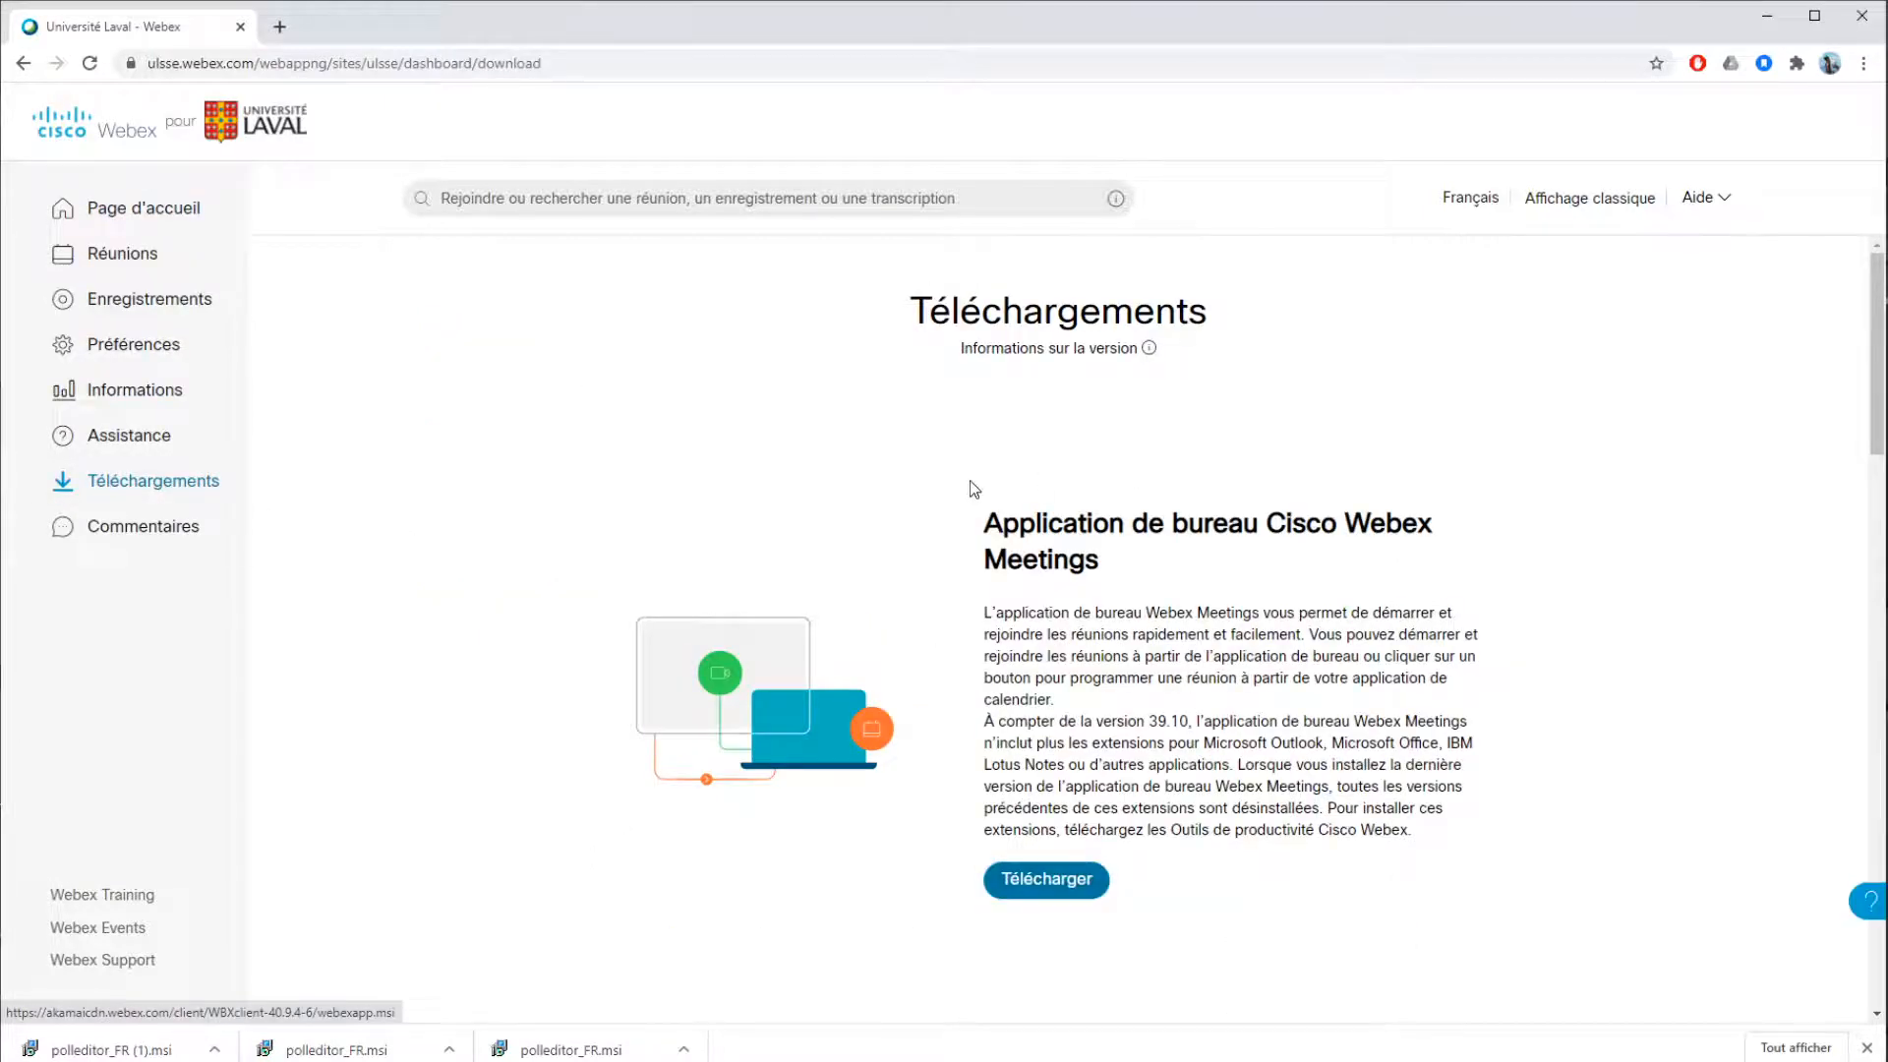
scroll(970, 480, down, 2)
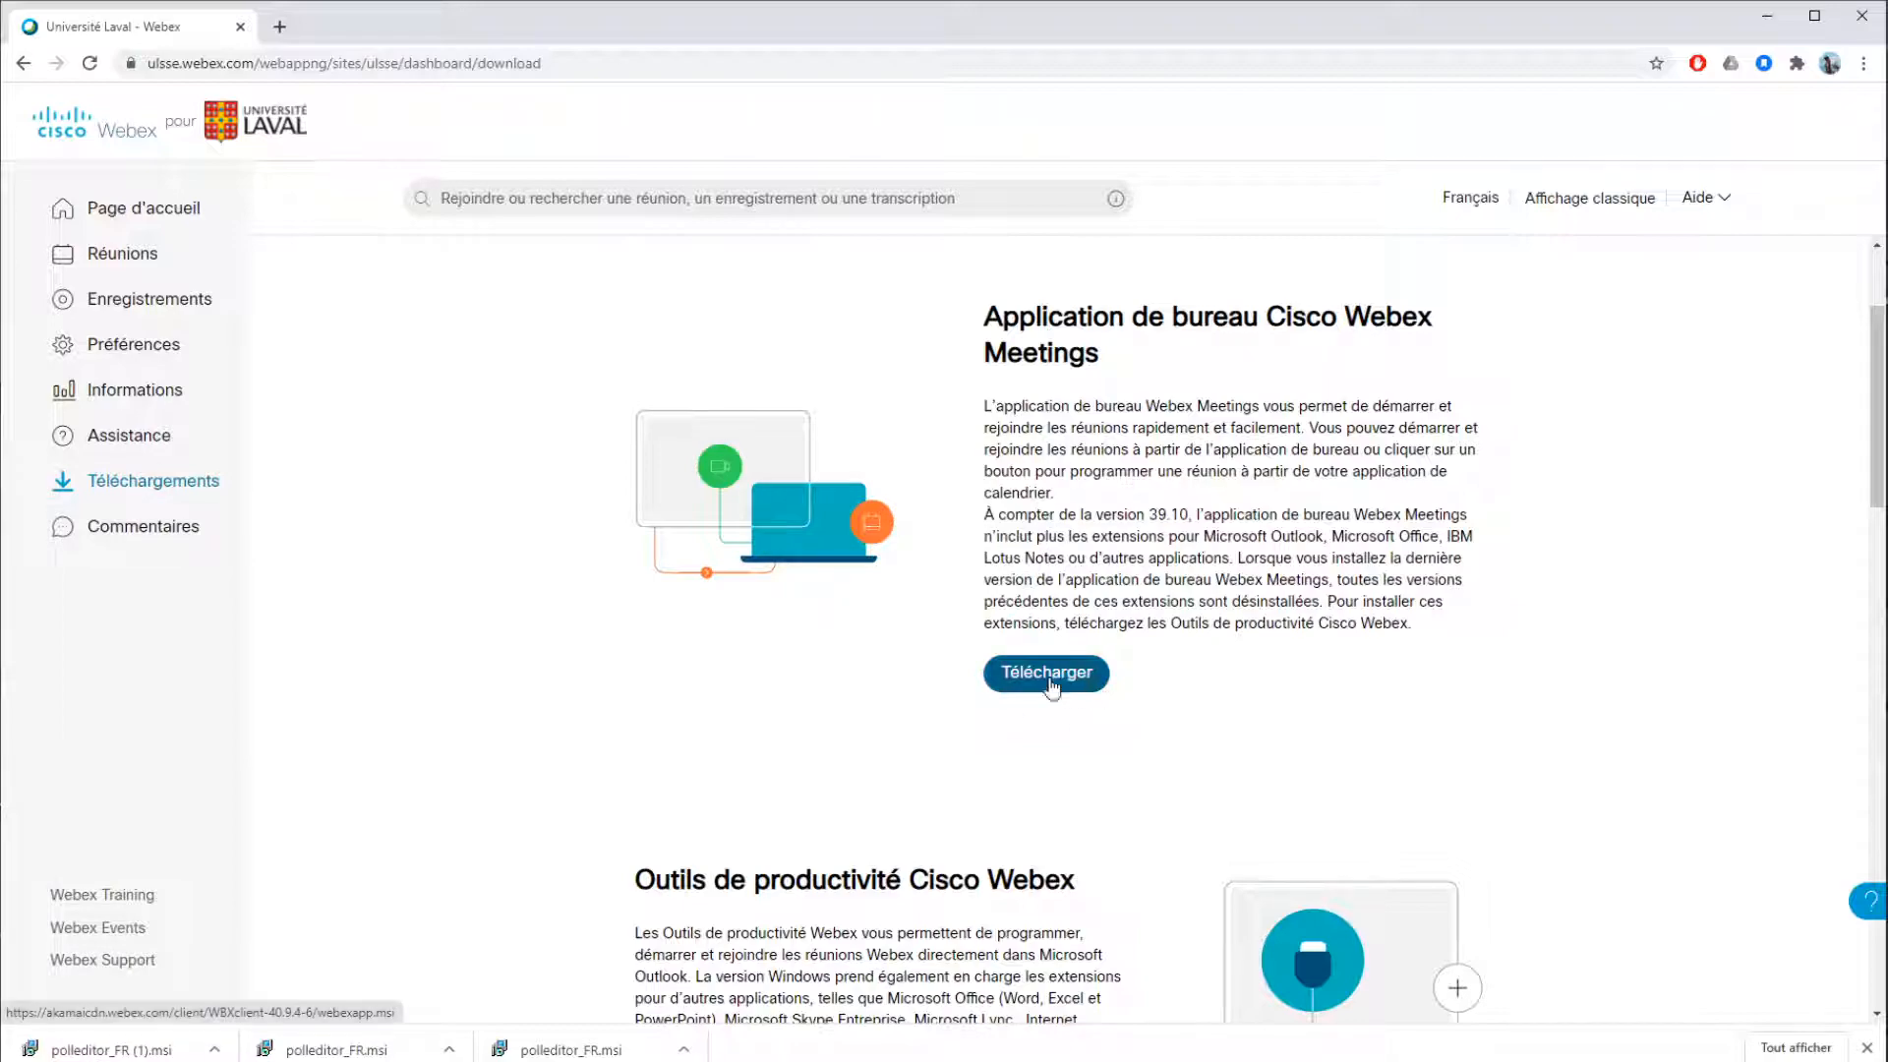
click(1757, 30)
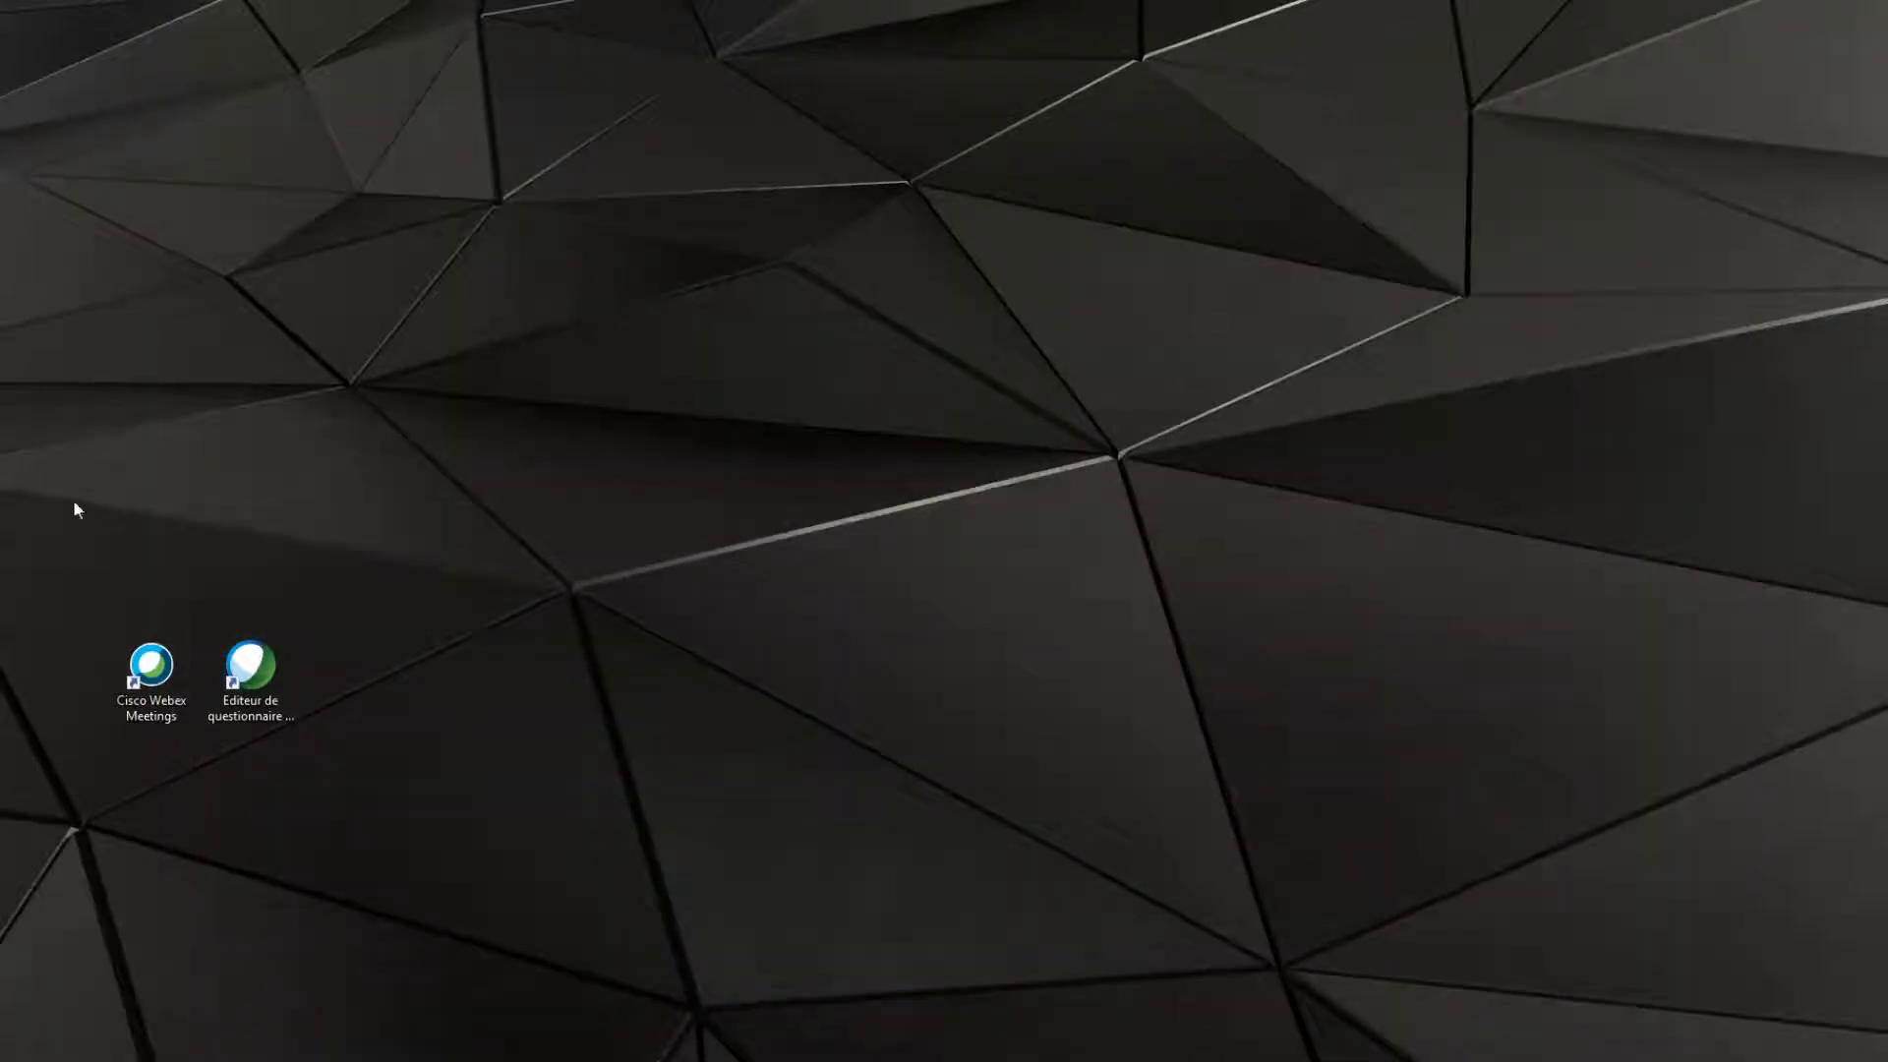
Launch the Cisco Webex Meetings desktop application and start a meeting in the personal room
double_click(165, 679)
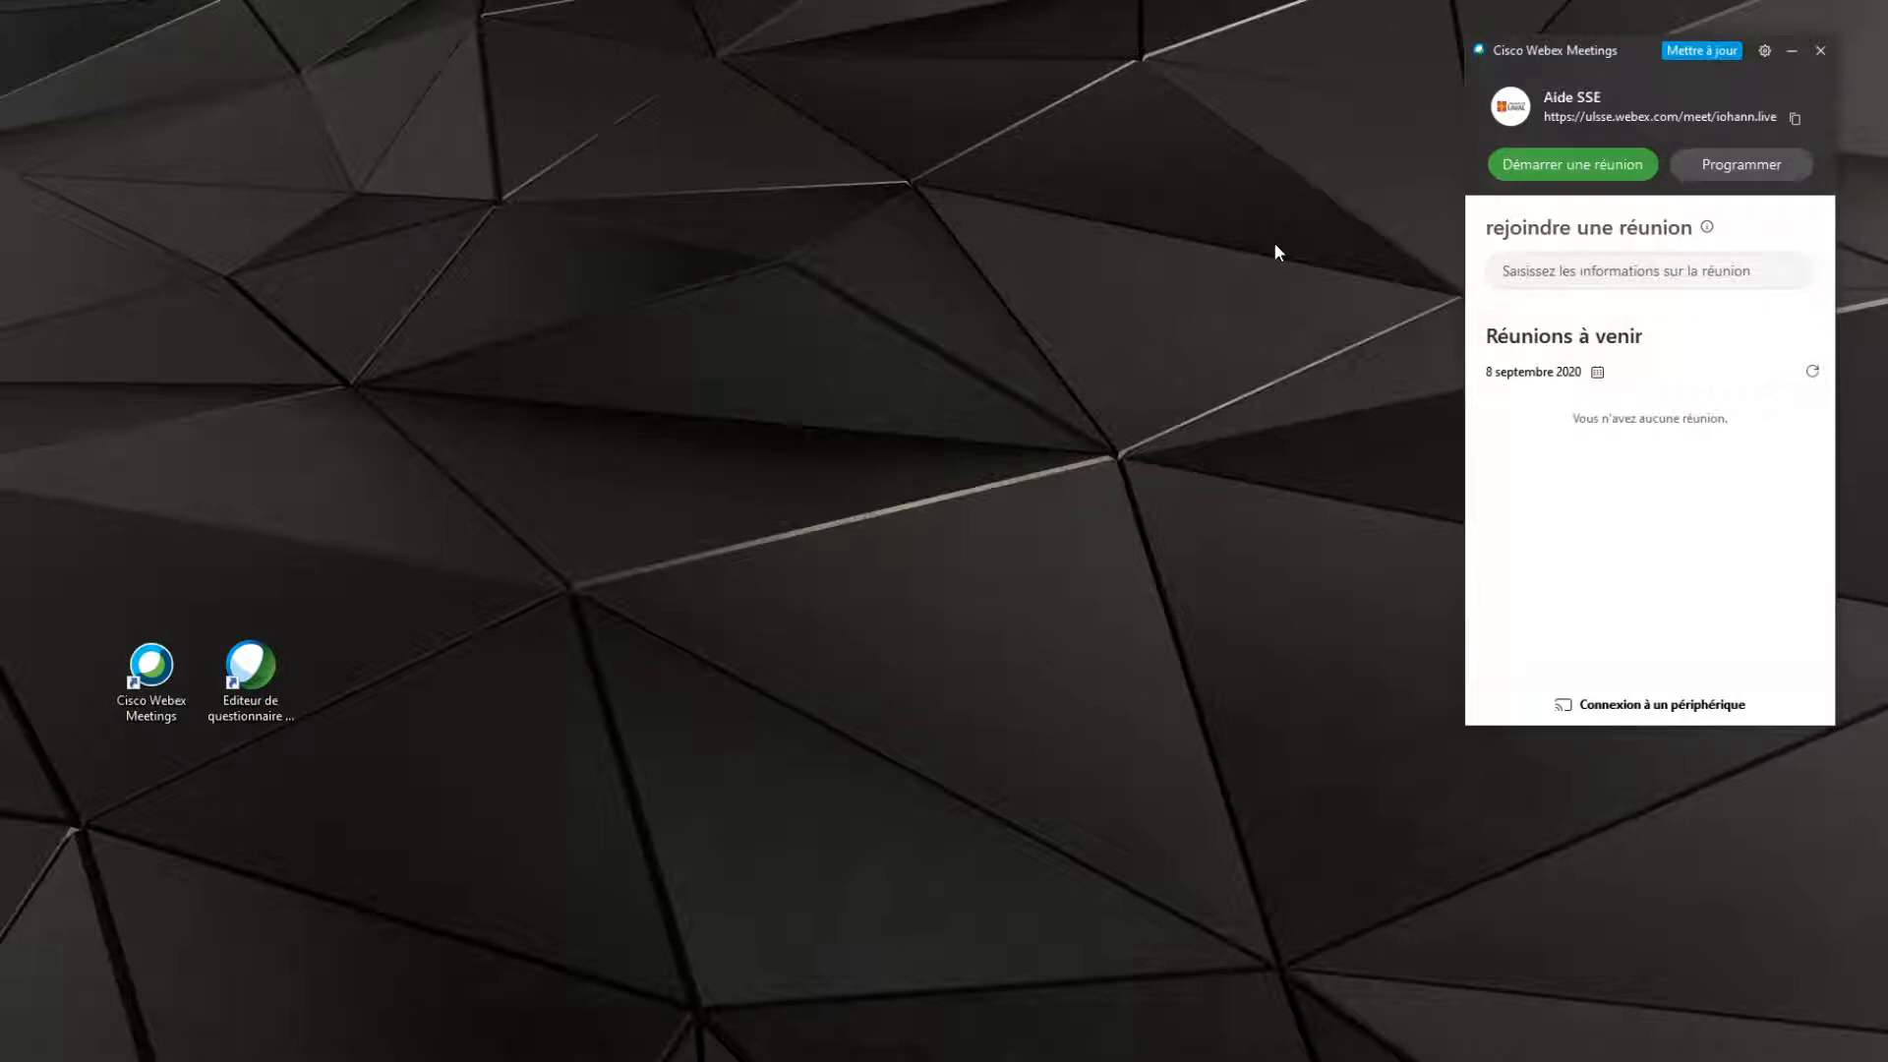
click(1589, 164)
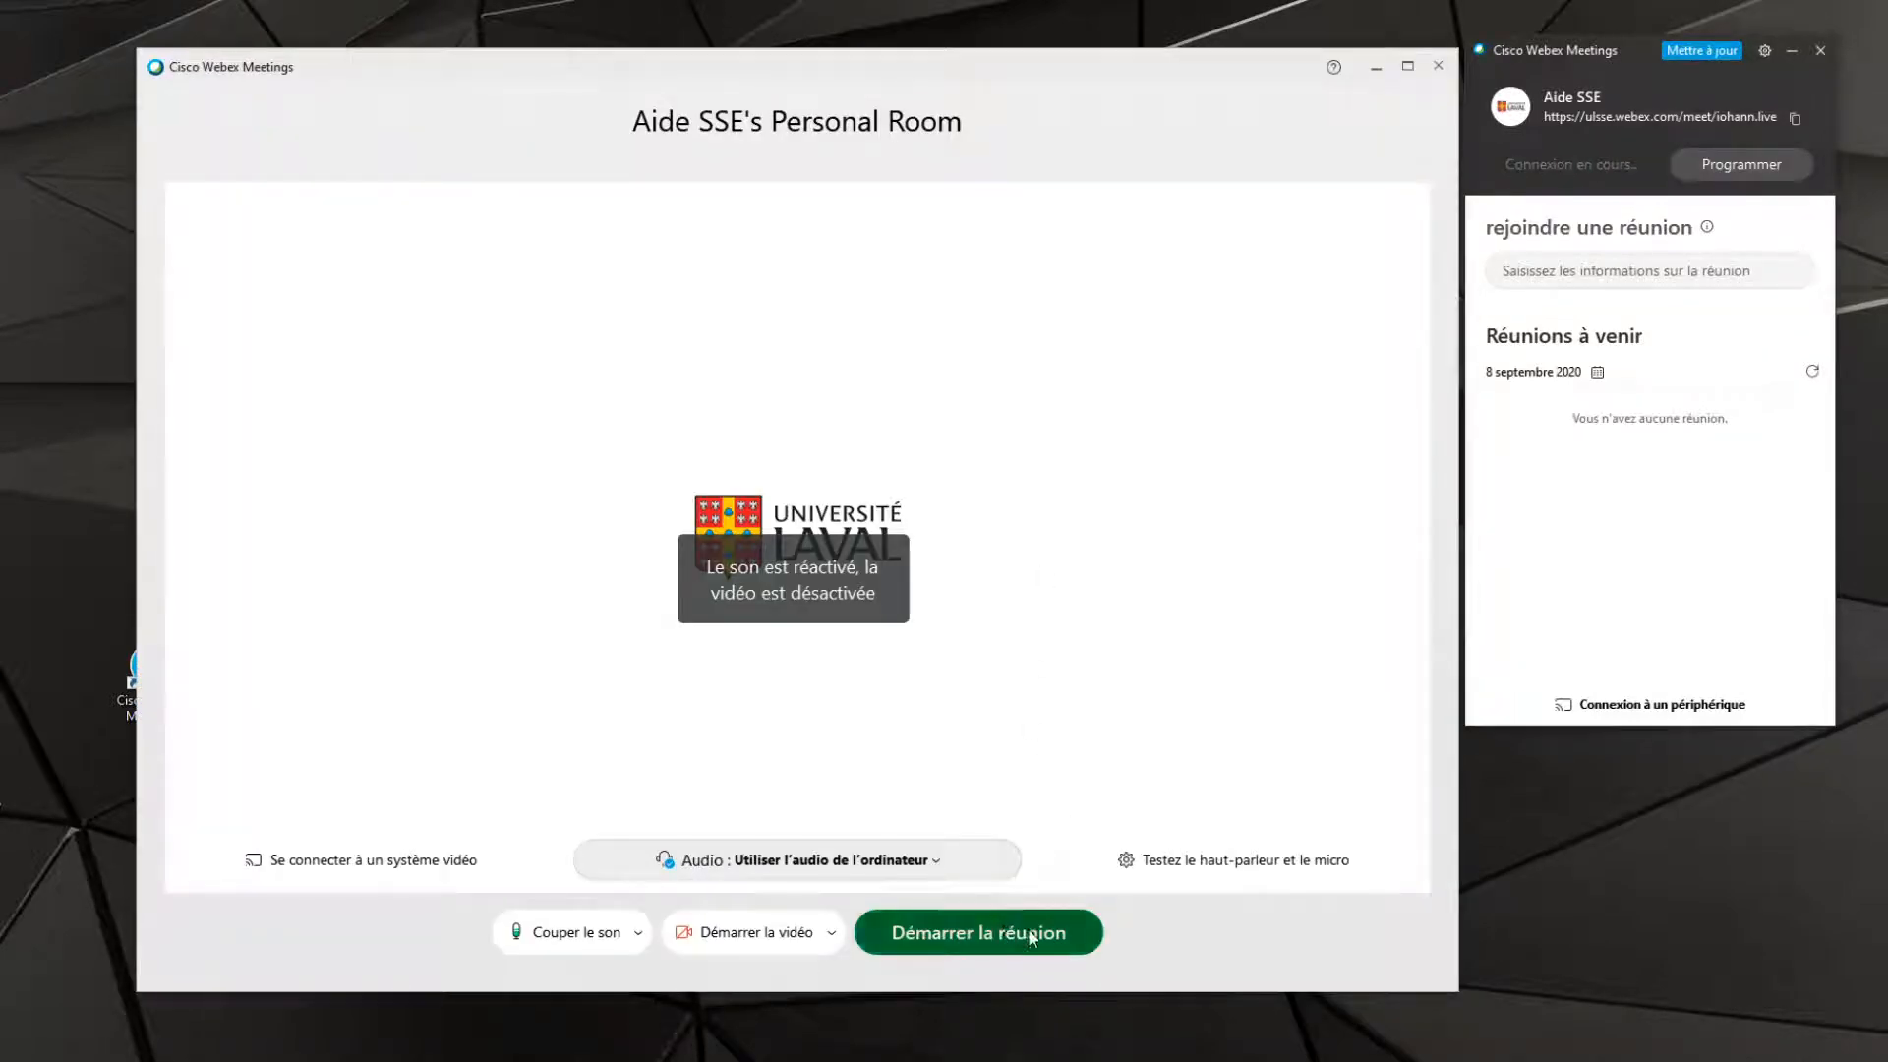
click(1028, 934)
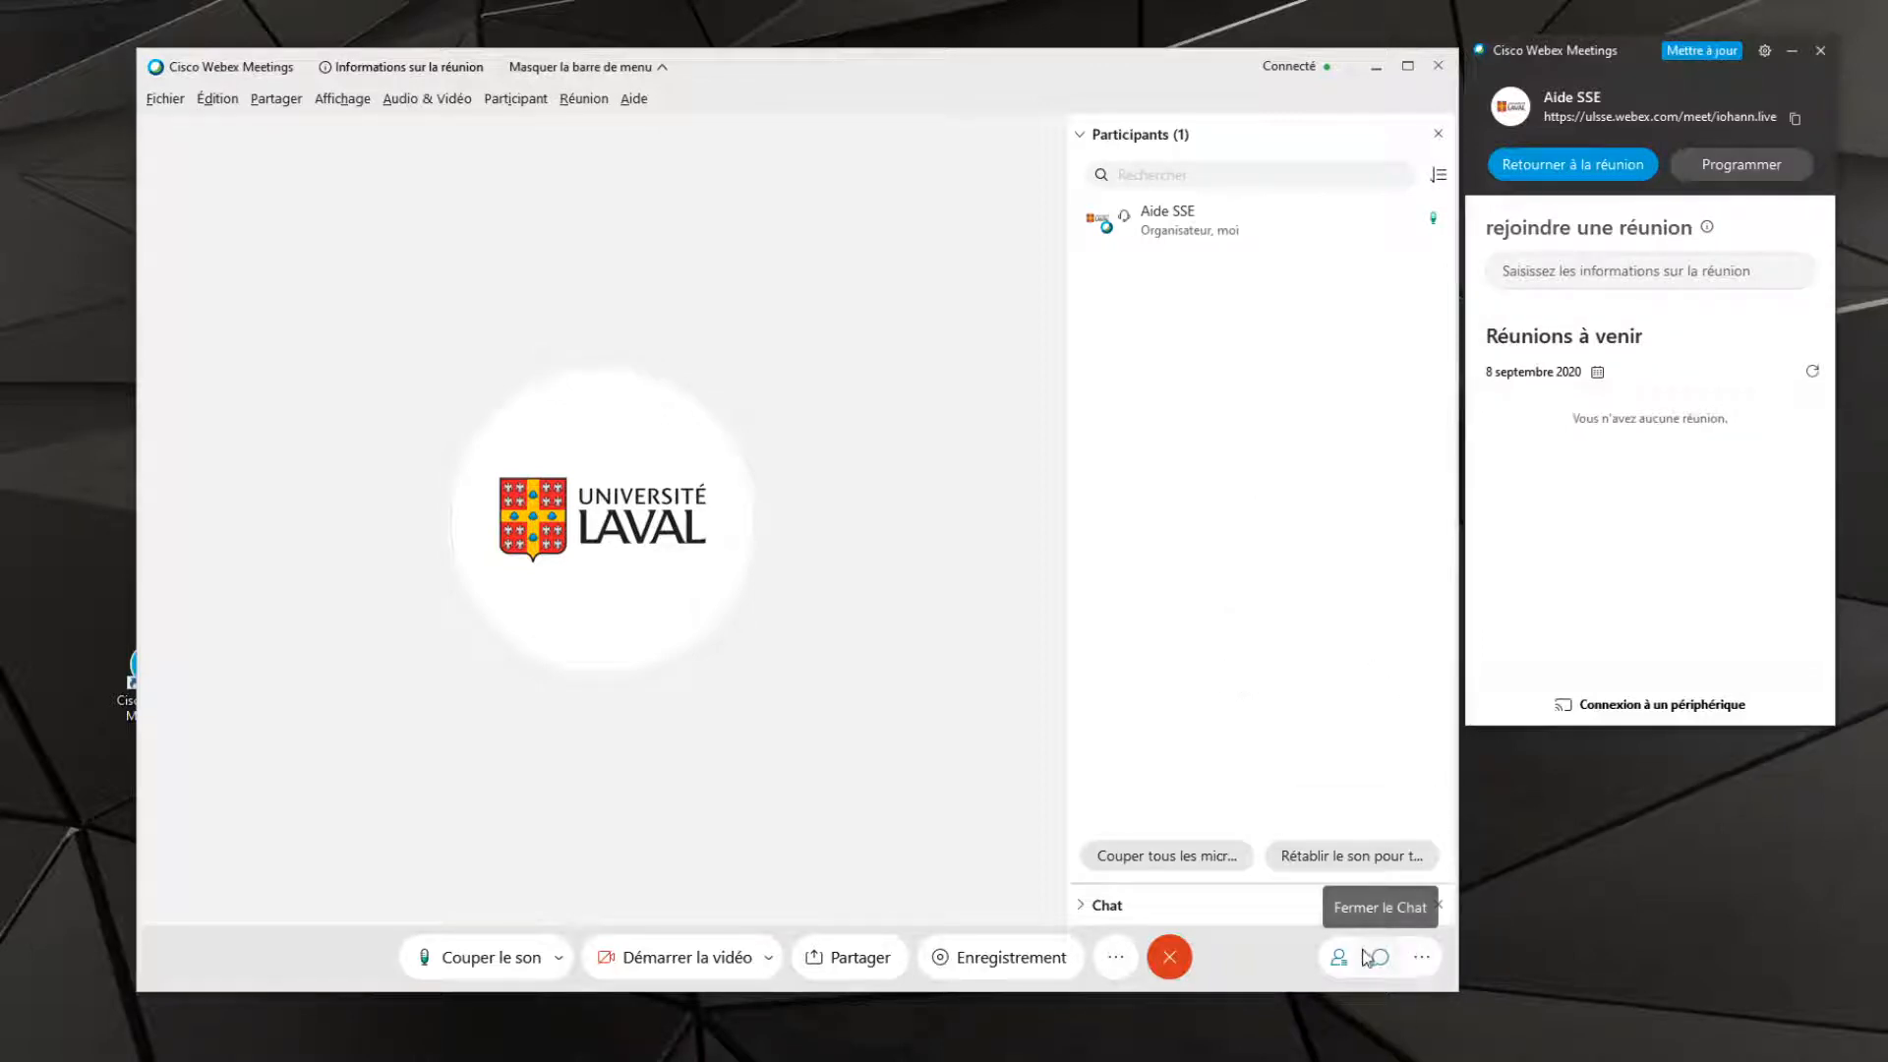
Remove Sondage from the current windows in the meeting's Gérer les fenêtres settings
click(1425, 960)
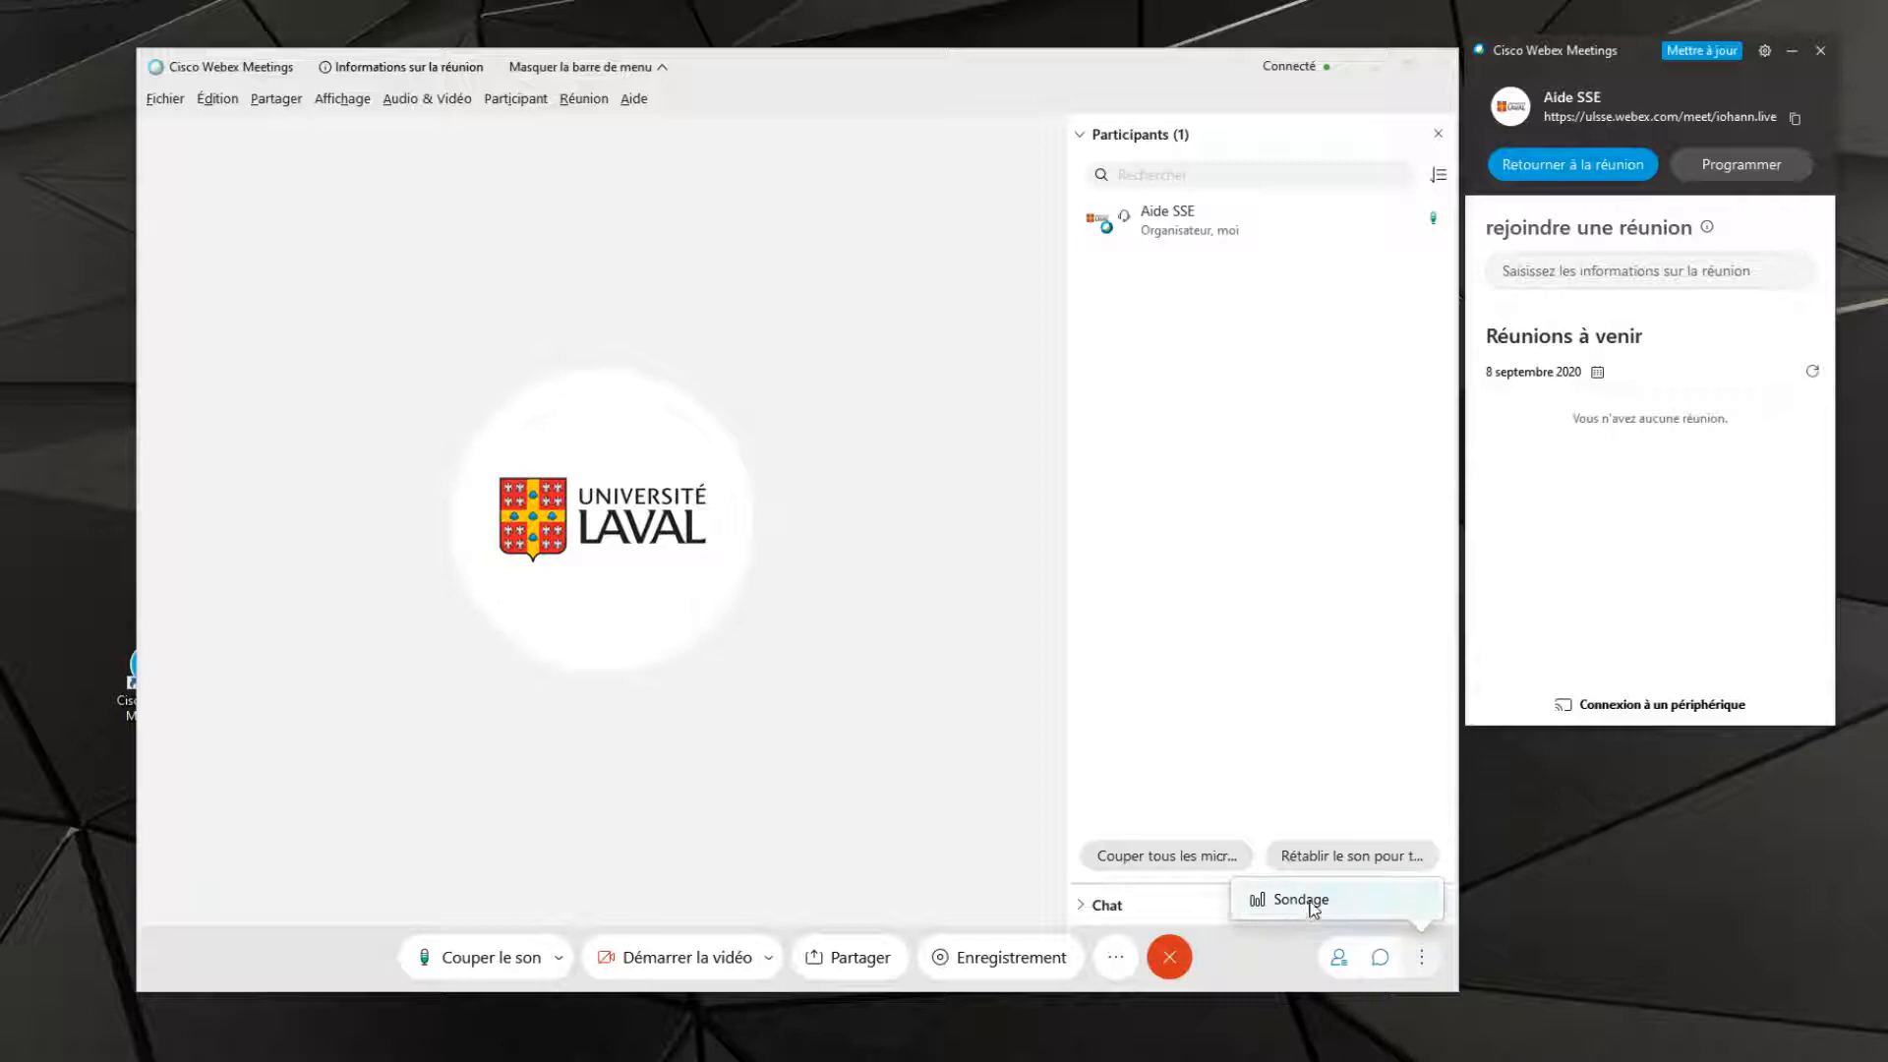
click(346, 101)
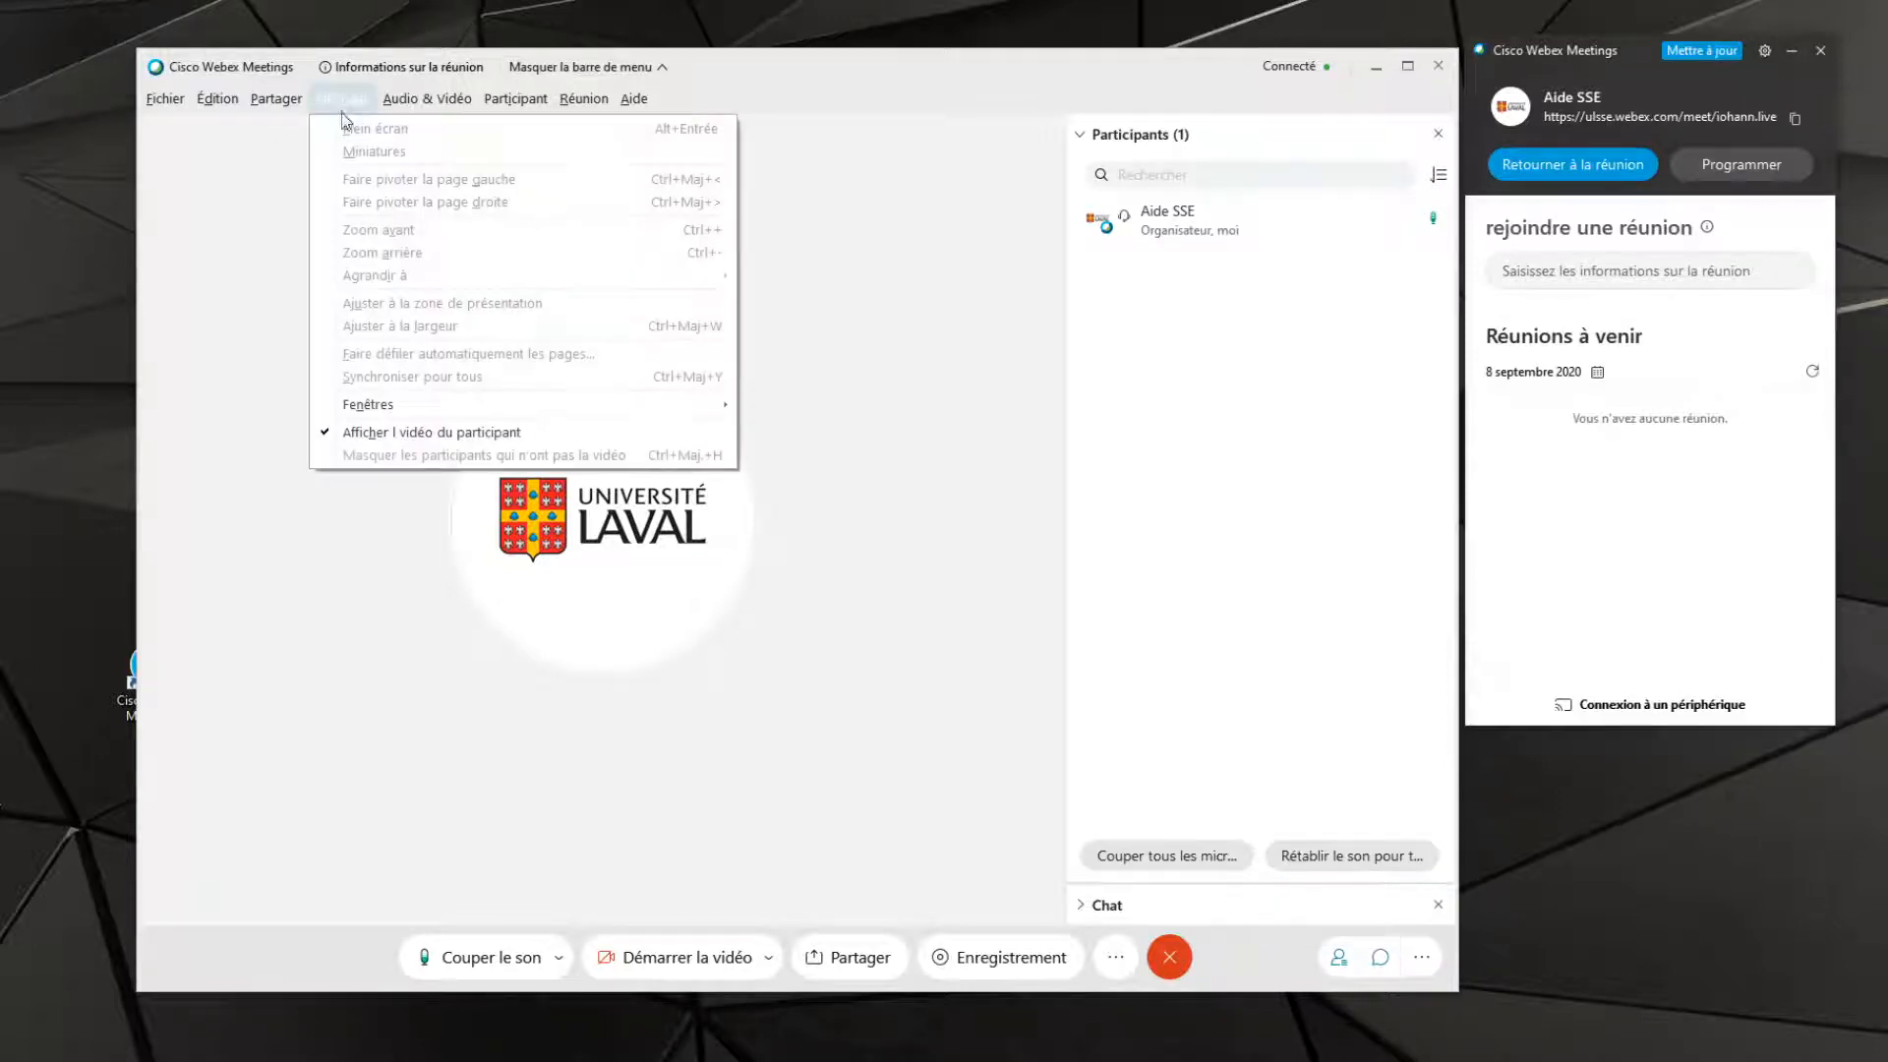
mouse_move(411, 405)
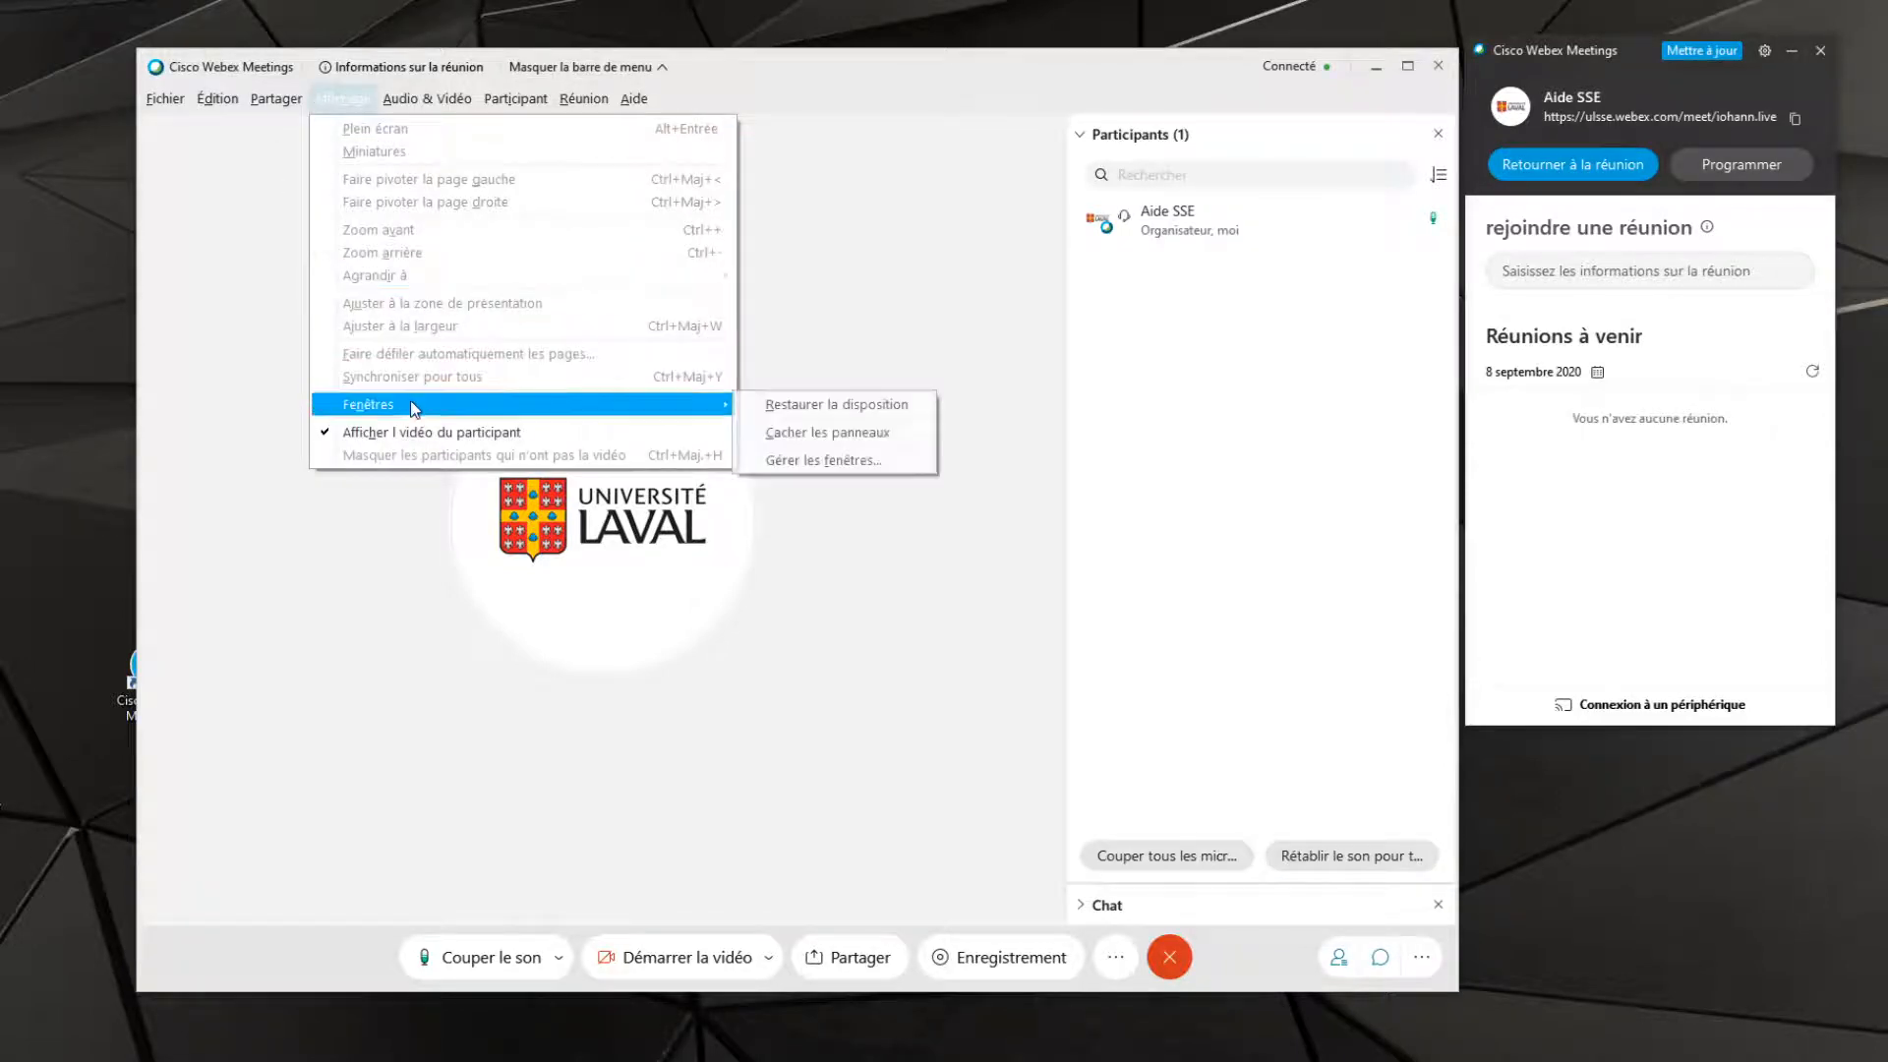
click(805, 462)
click(980, 482)
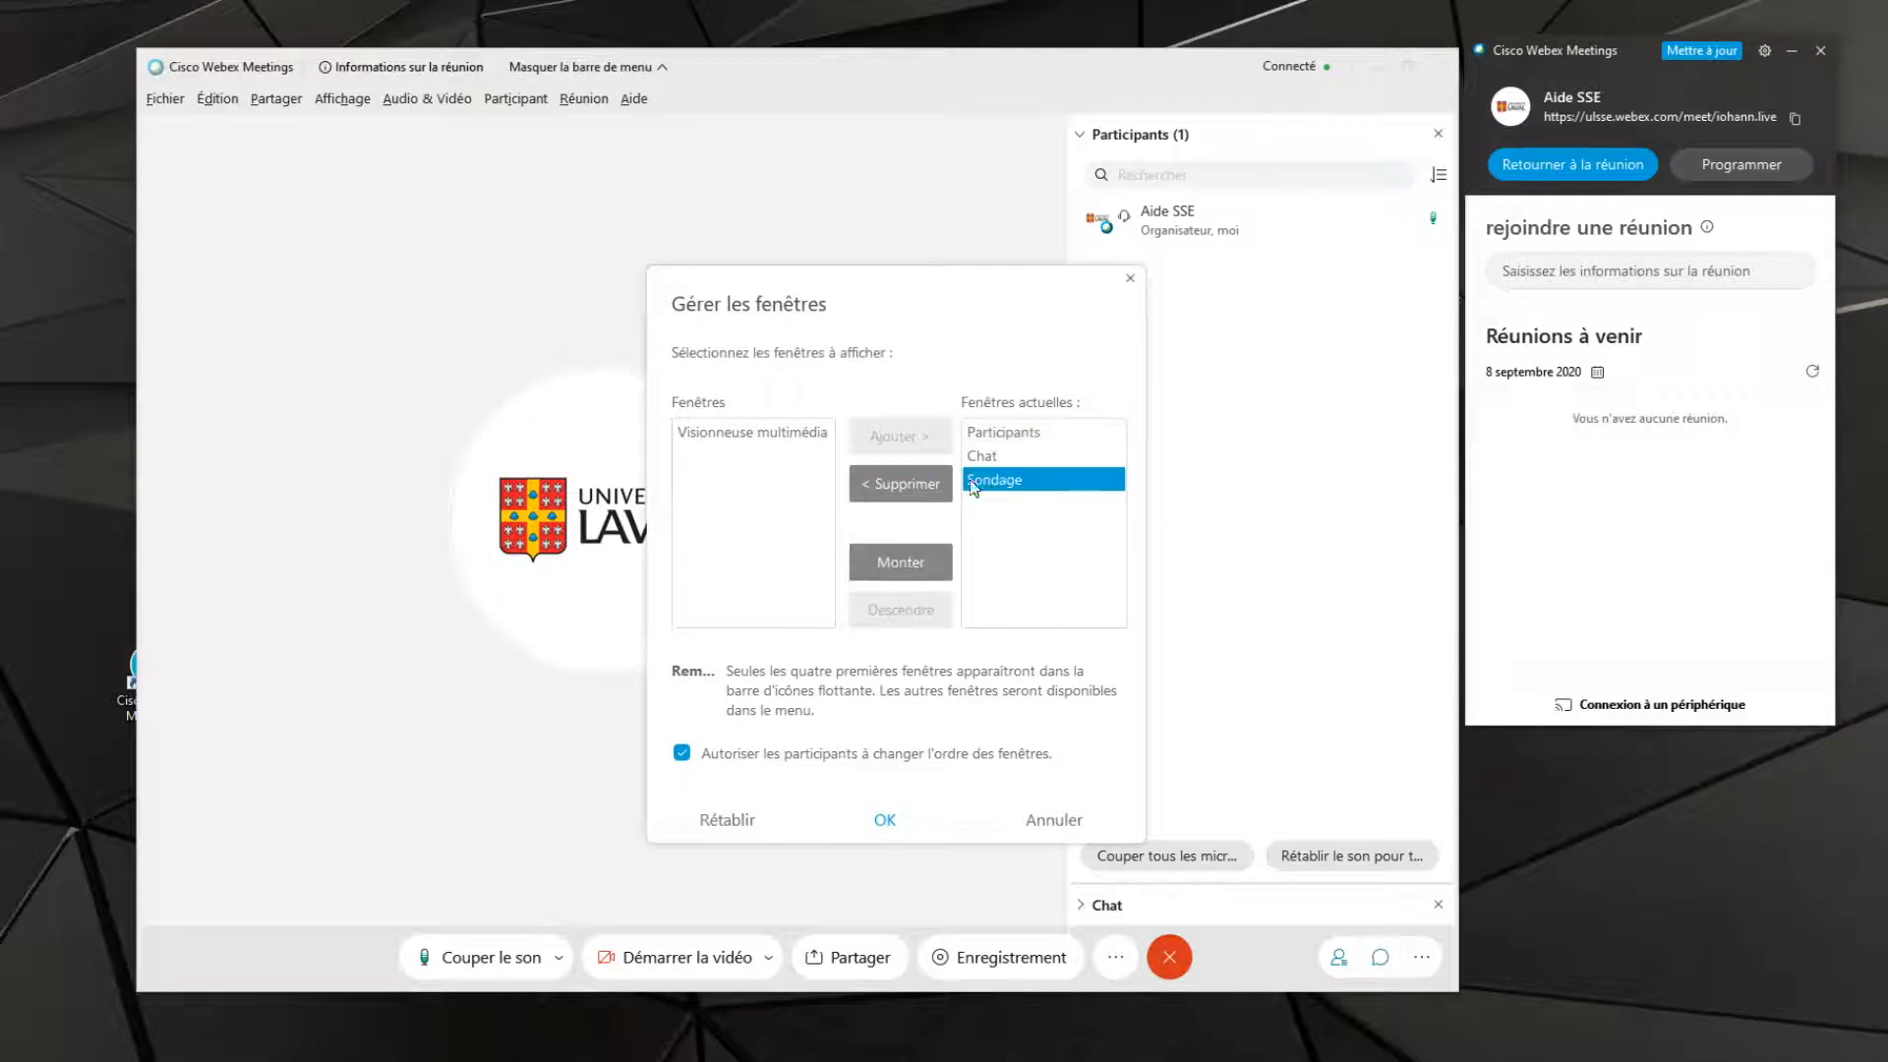
click(912, 490)
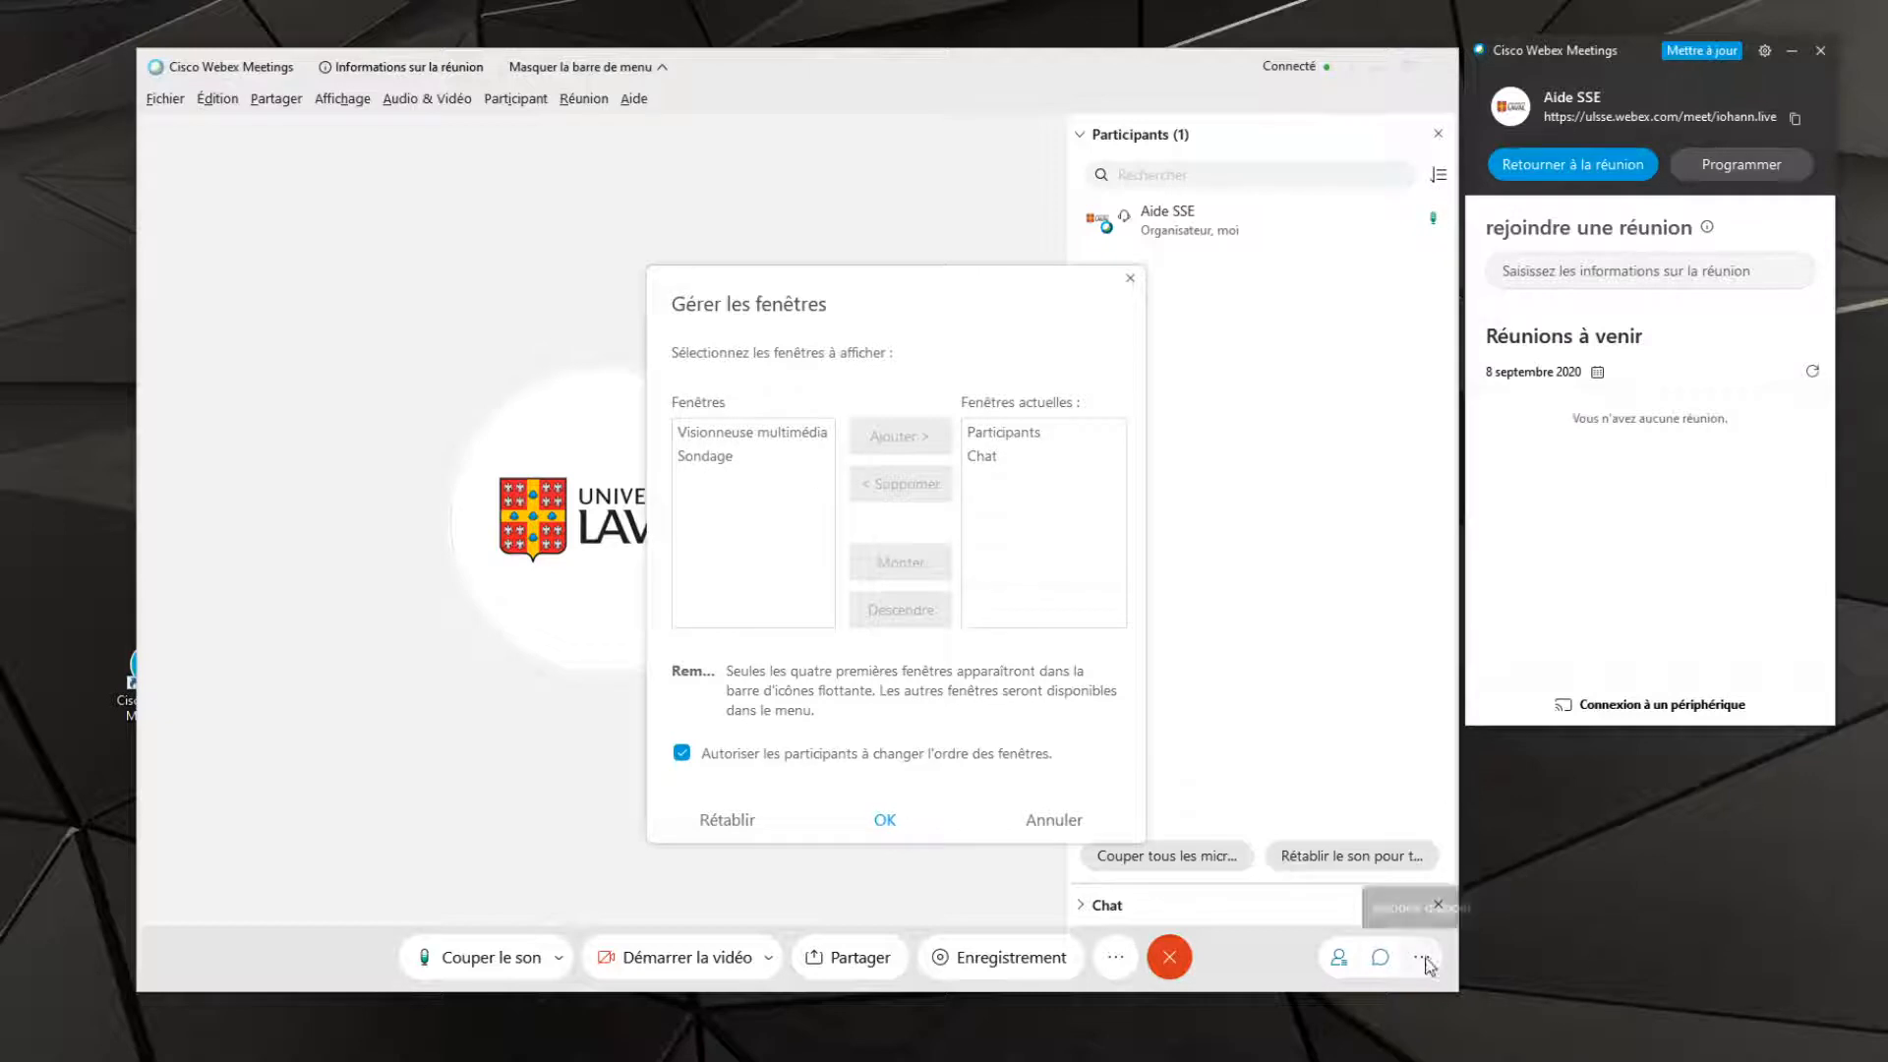
Add Sondage back to the meeting's current windows and apply the window settings
click(724, 460)
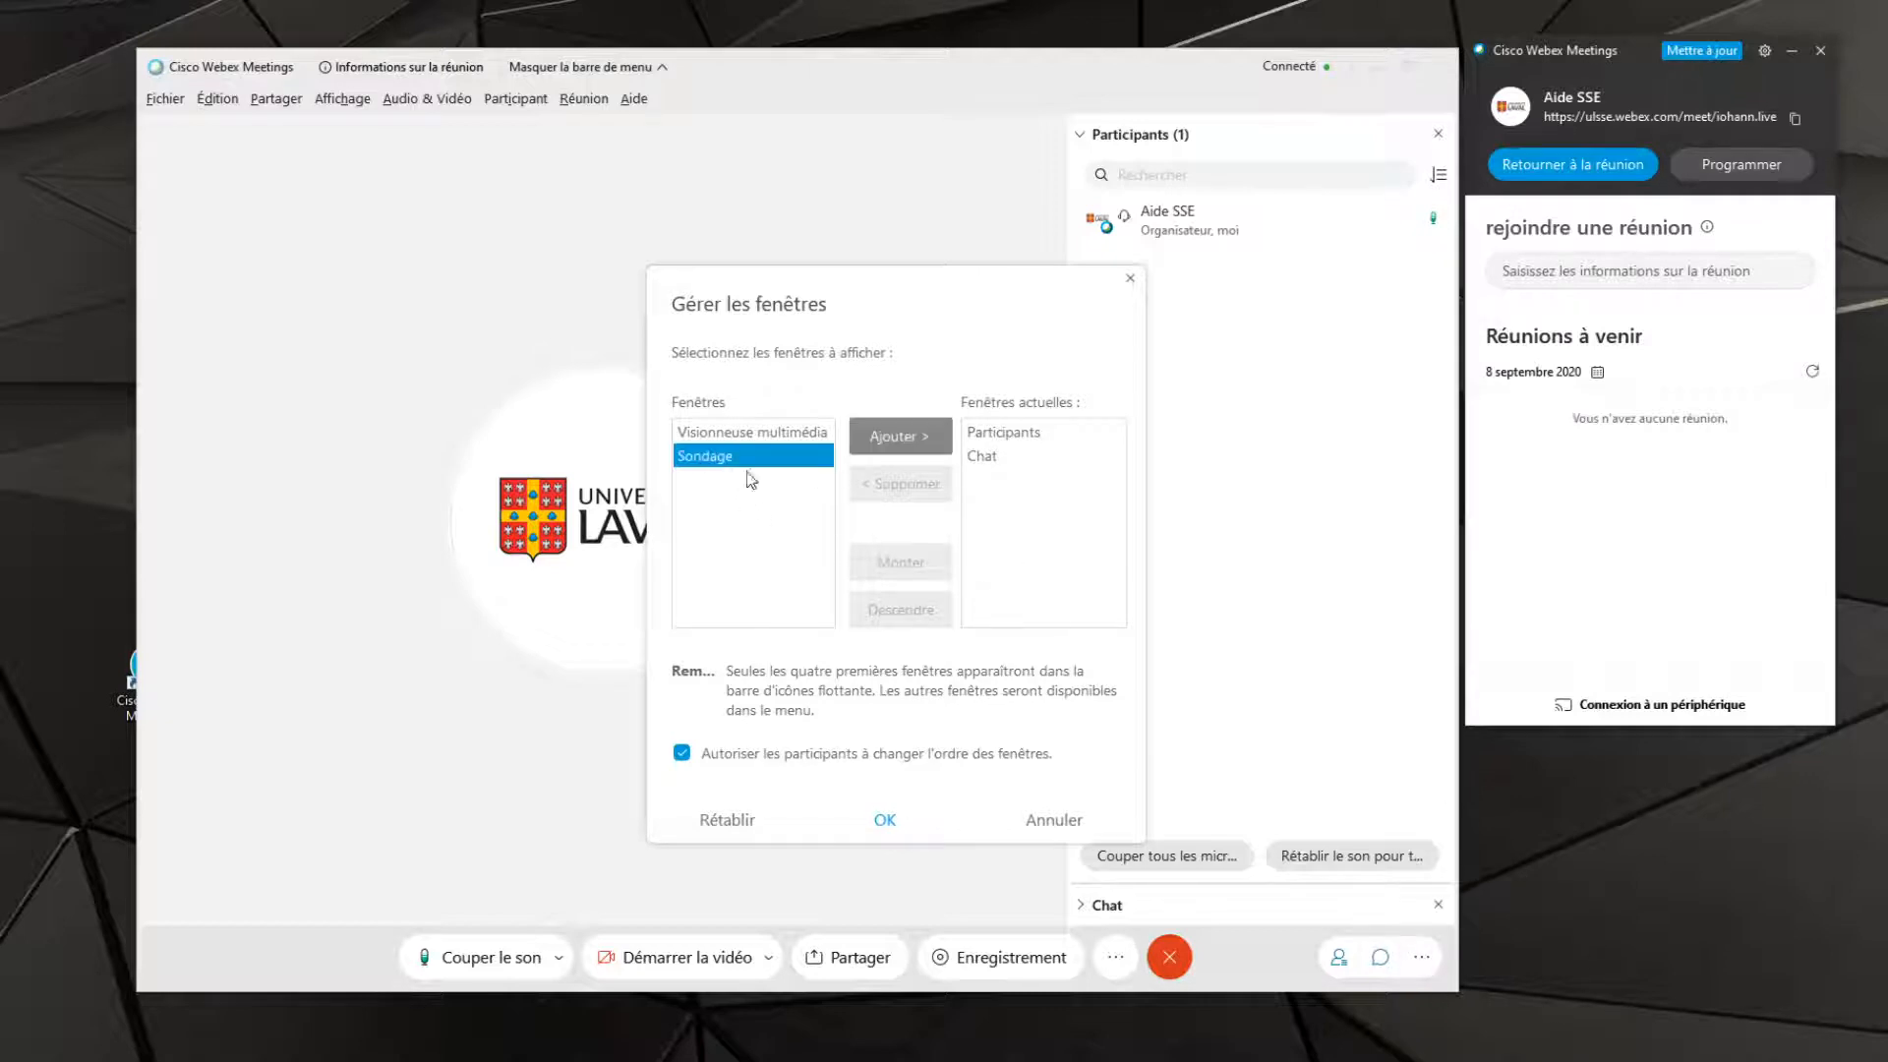
click(912, 434)
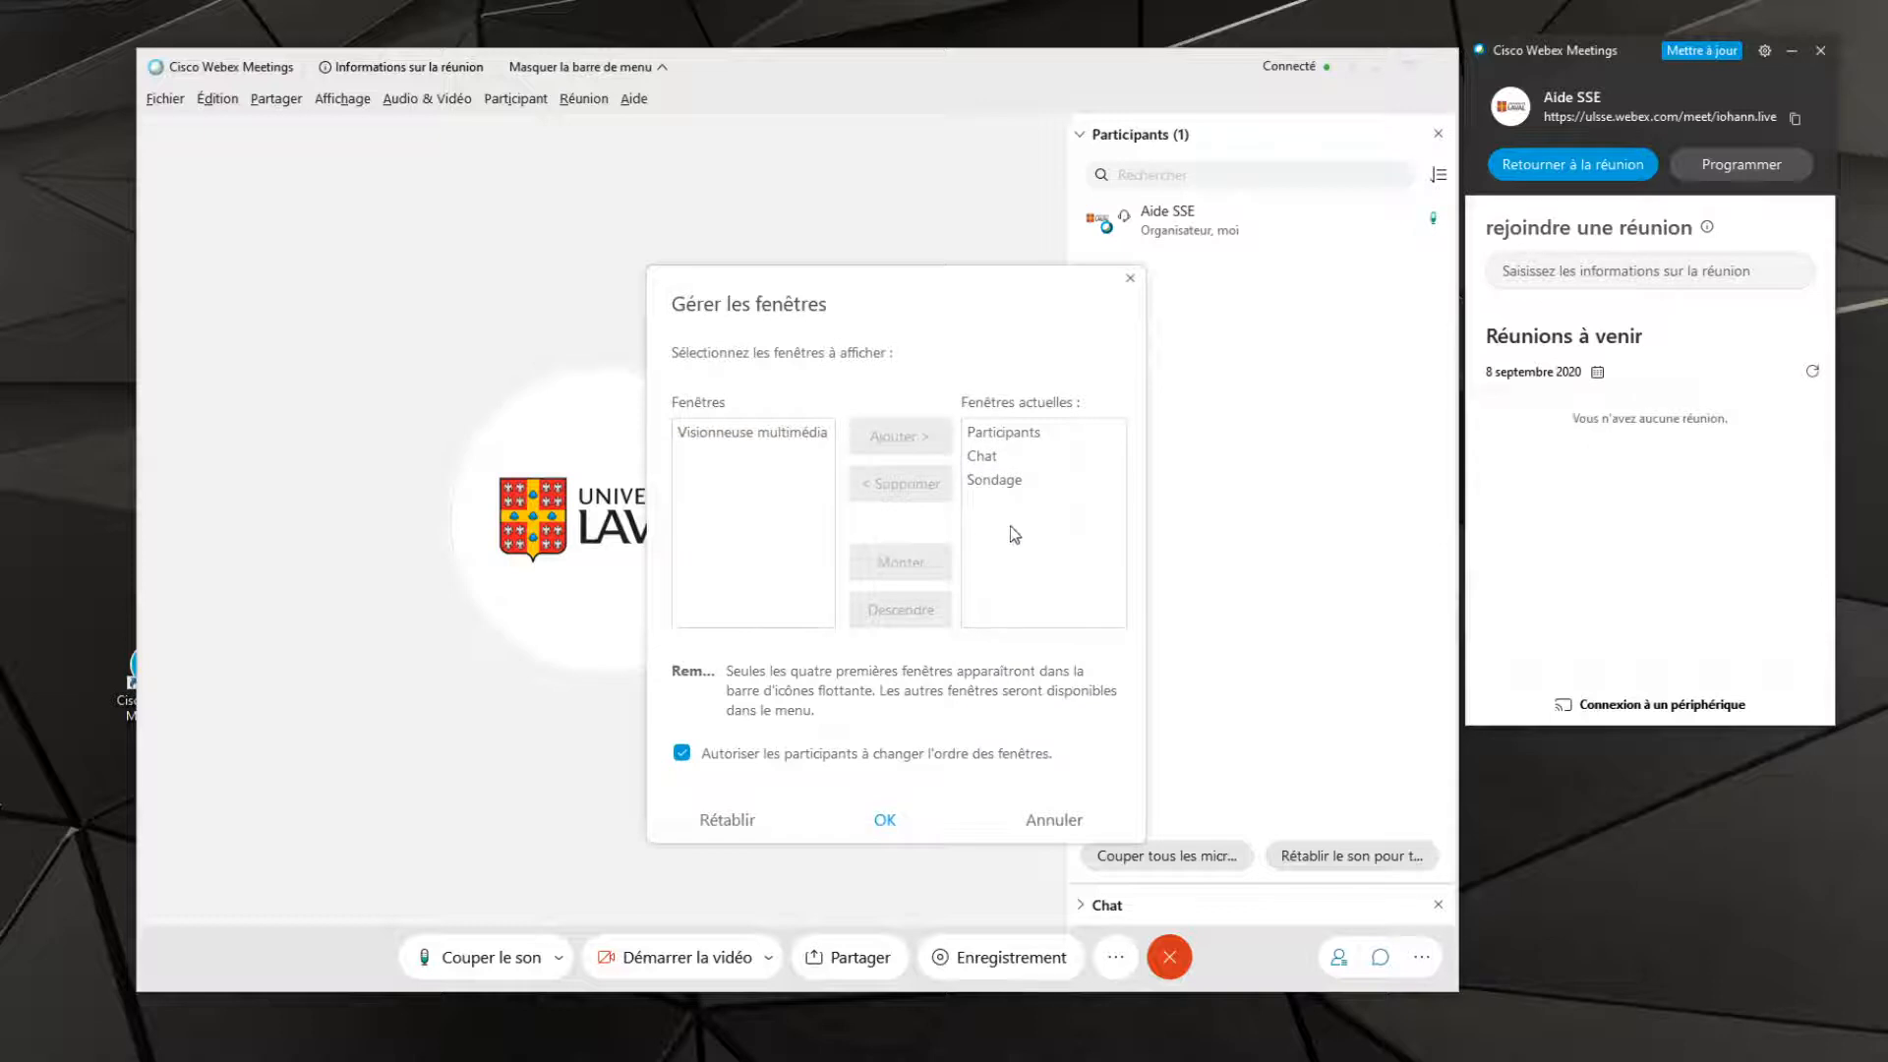
click(884, 819)
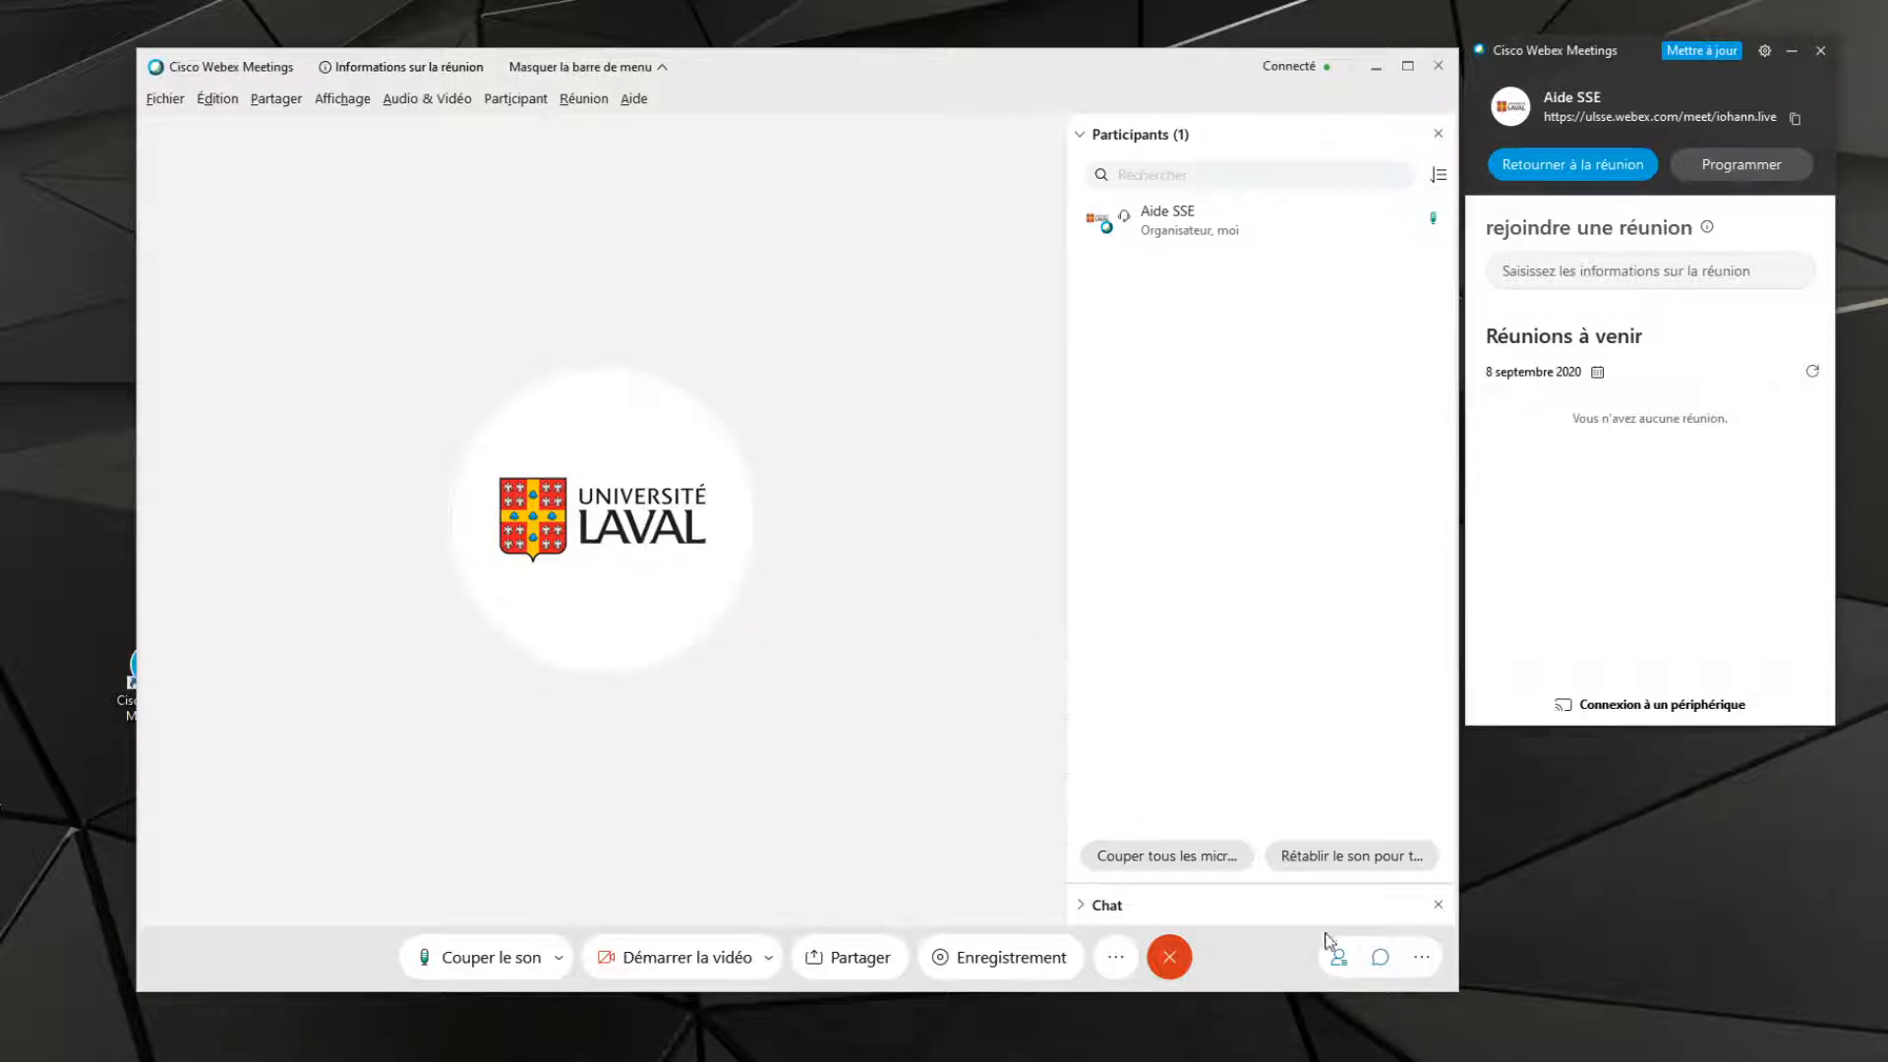
Display the Sondage panel in the meeting and hide the Chat and Participants panels
click(1416, 957)
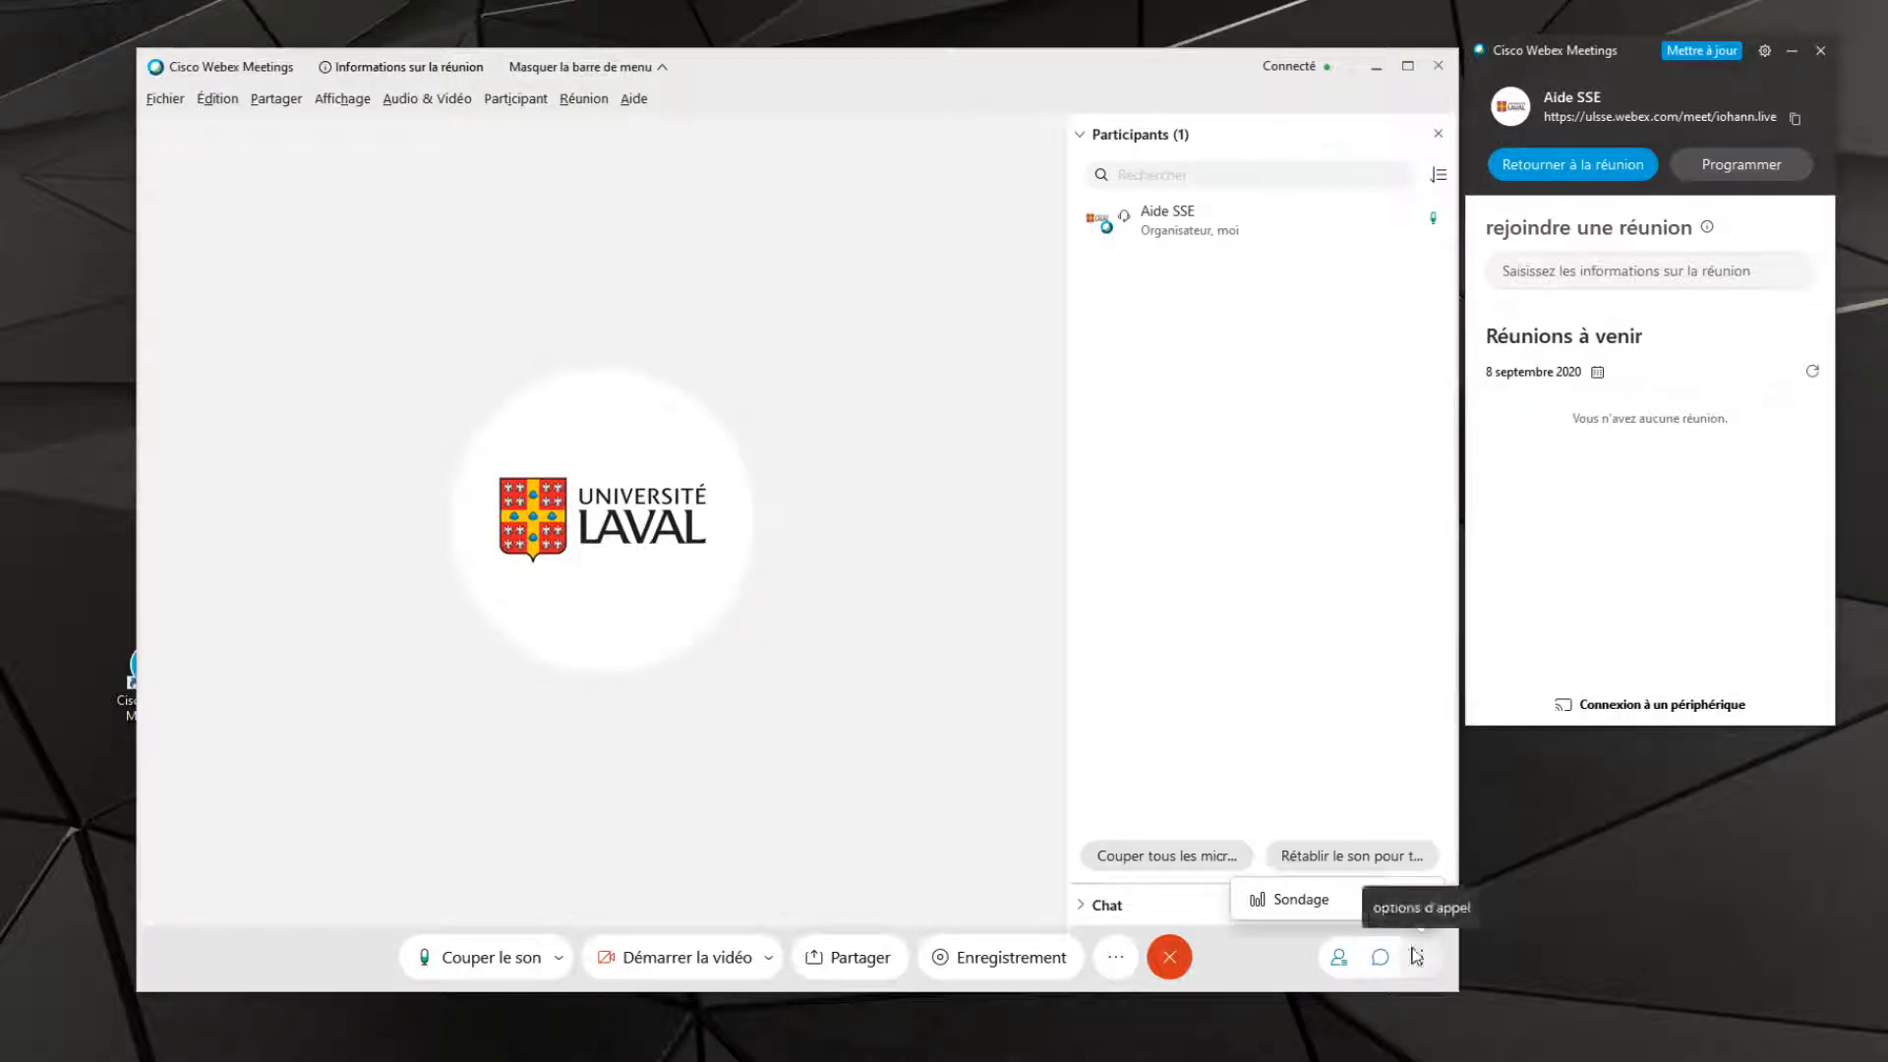
click(1312, 903)
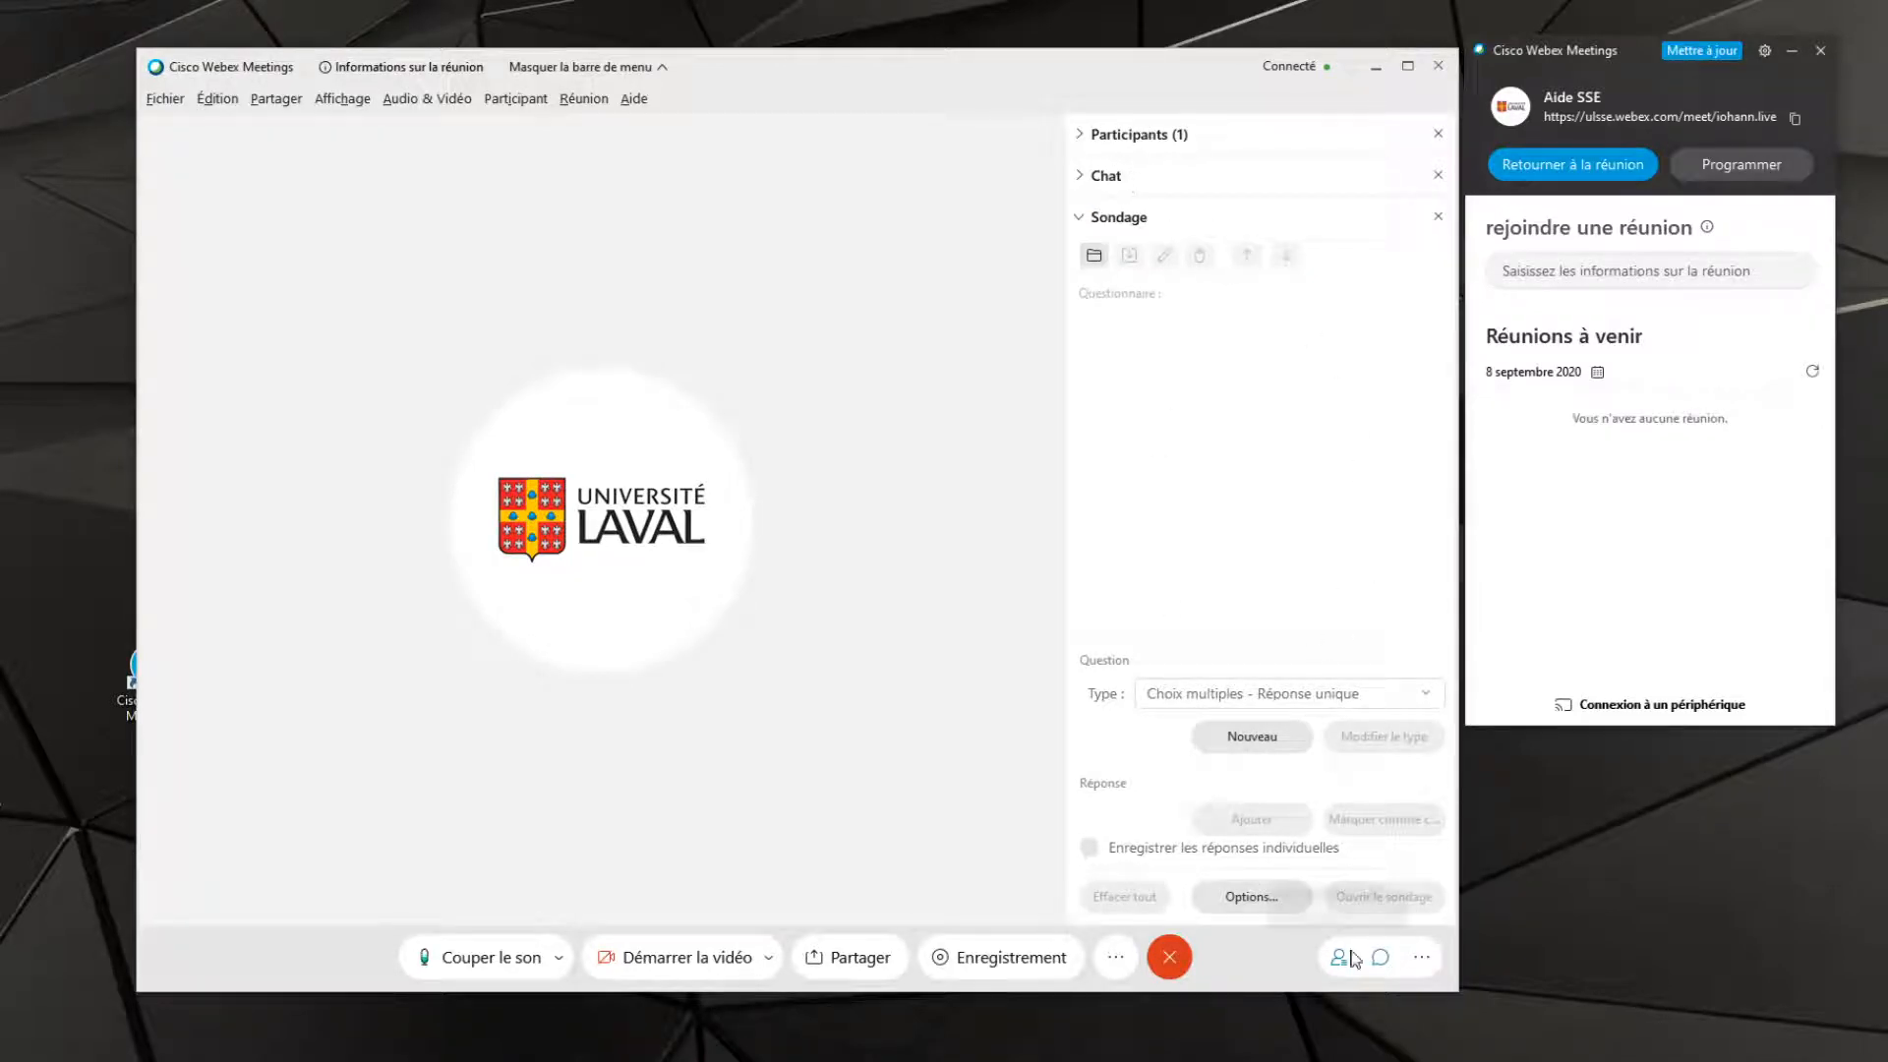
click(1380, 961)
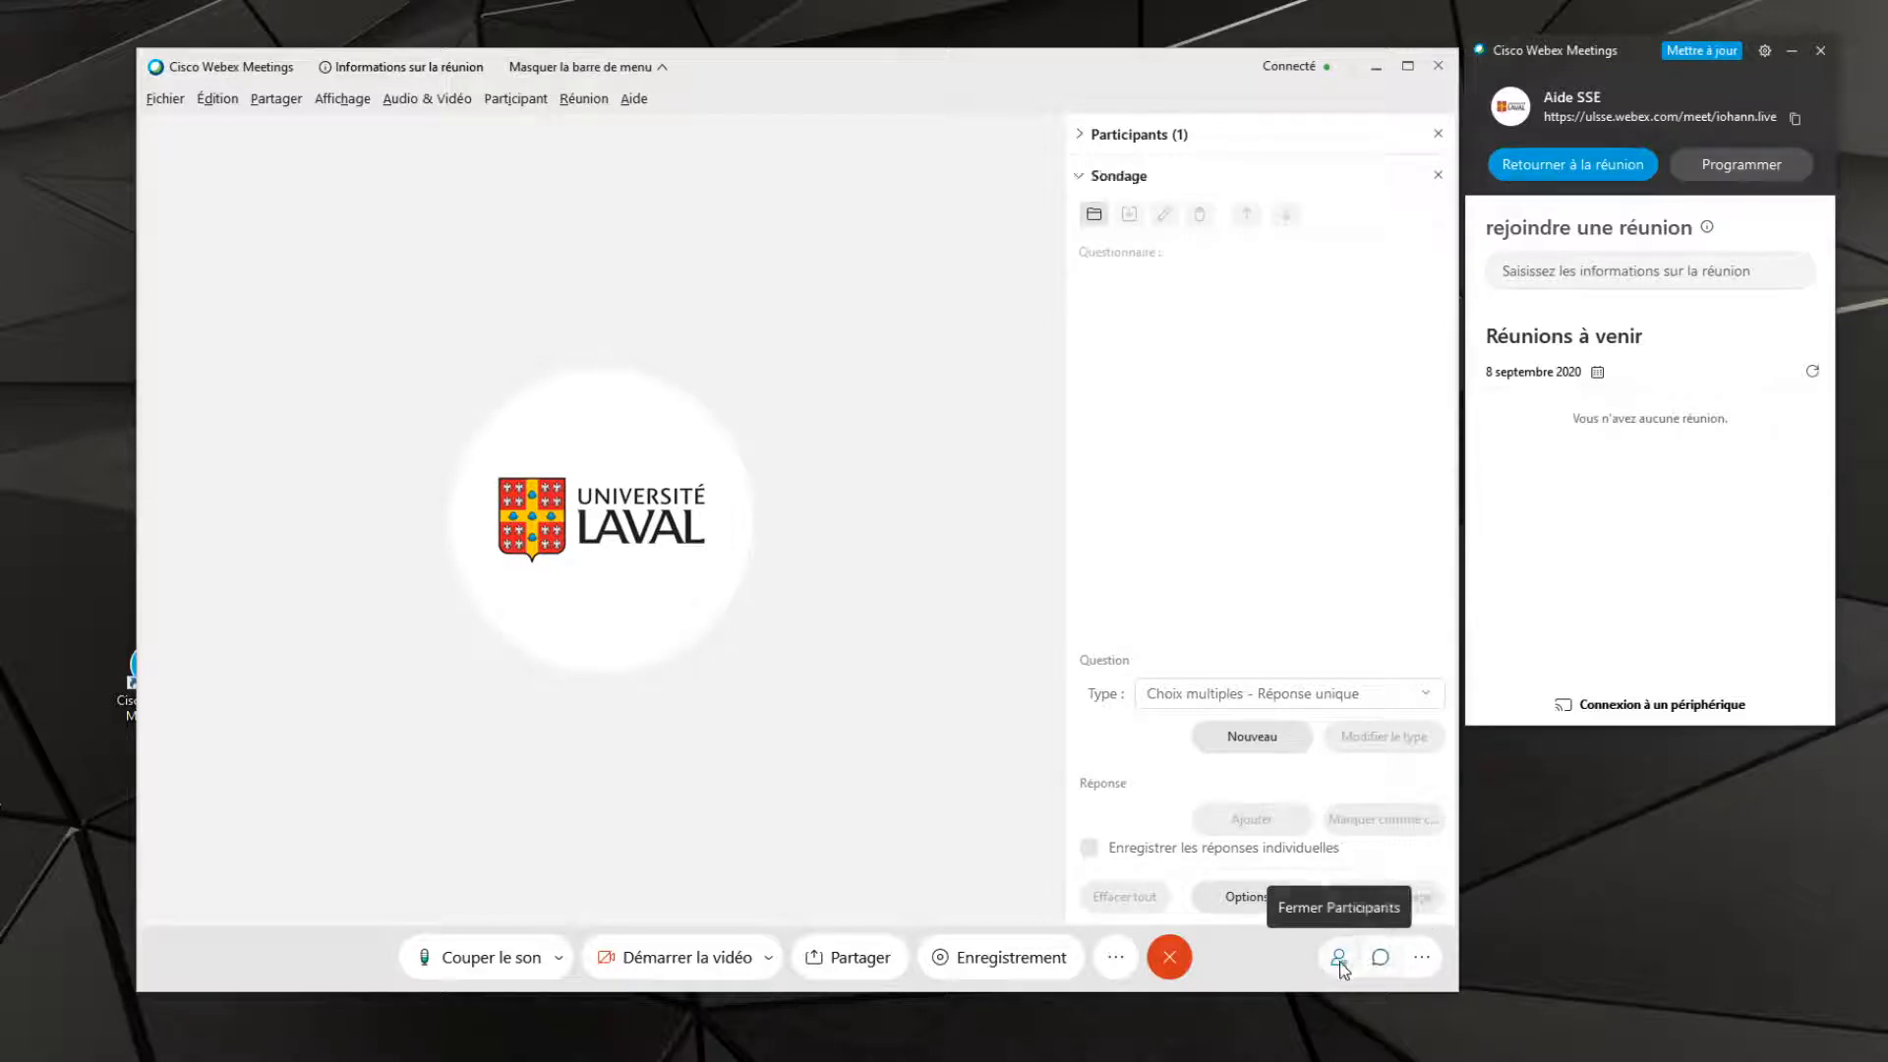
click(1339, 959)
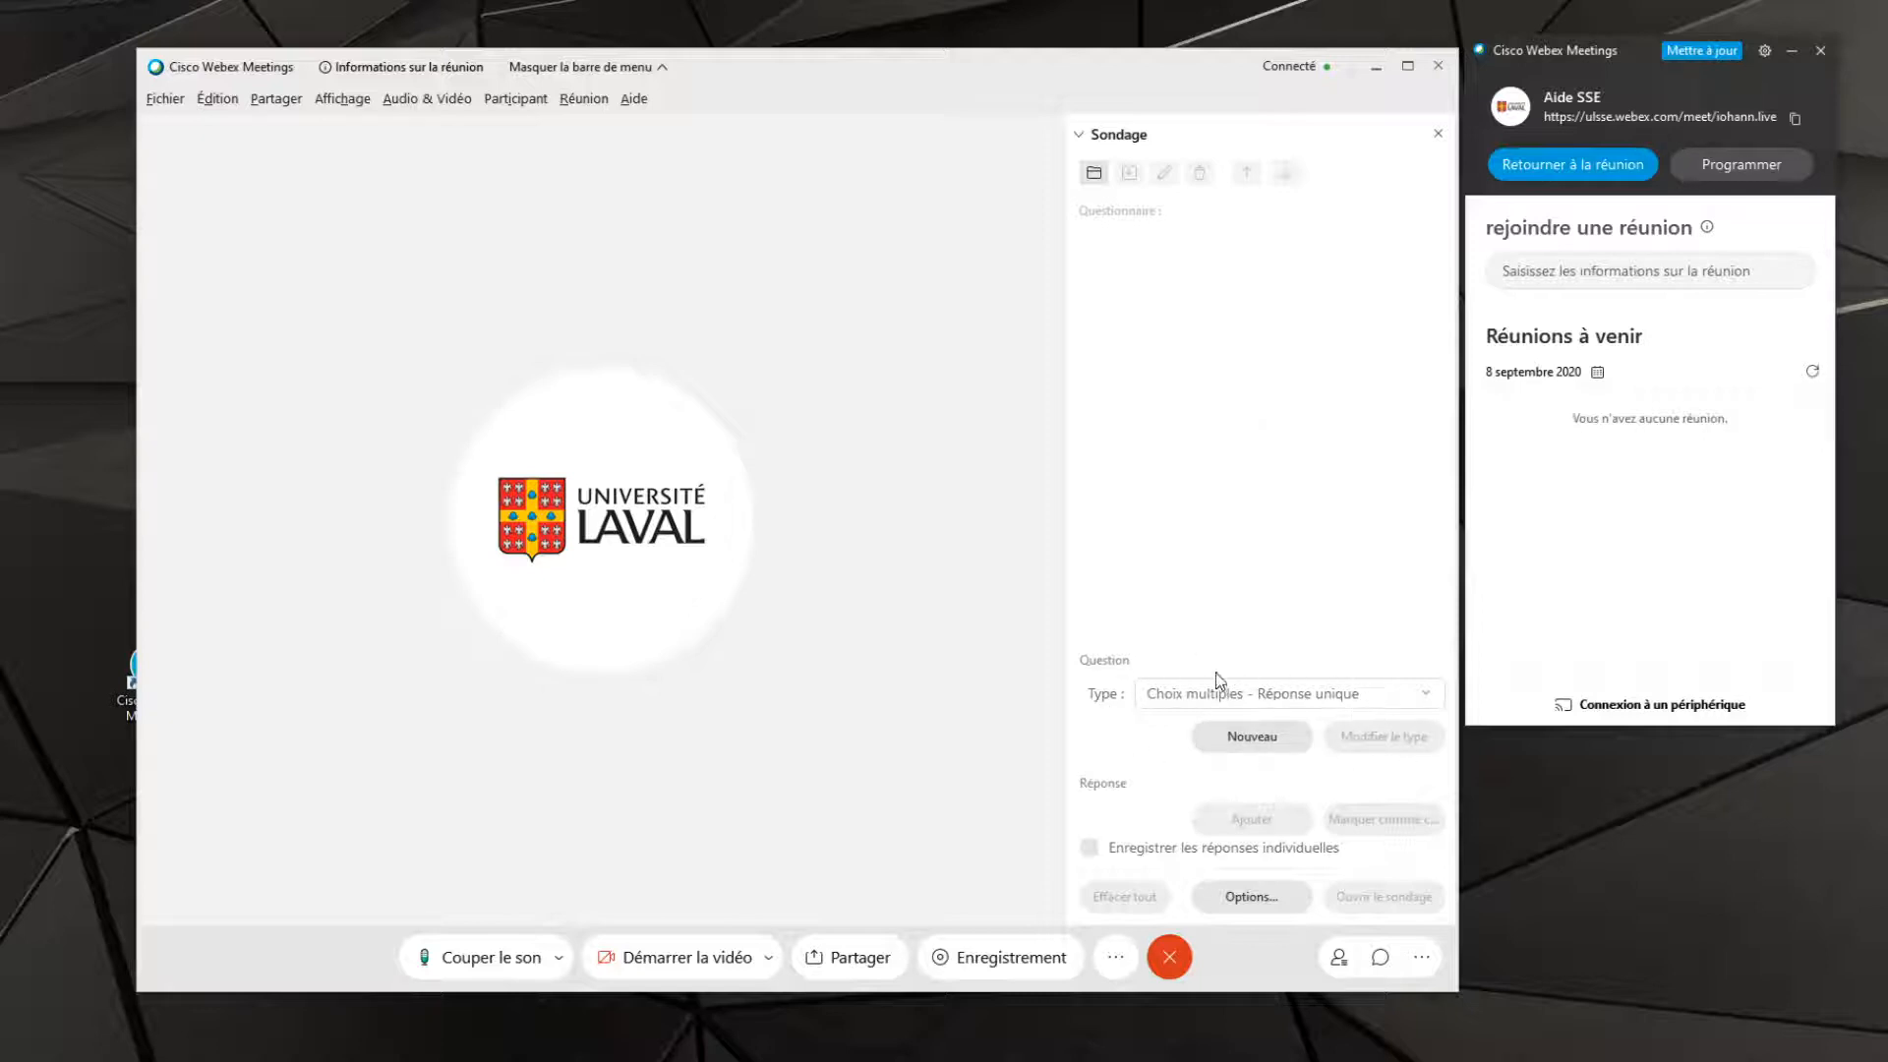
Create a "Choix multiples - Réponse unique" poll question reading "Vrai ou Faux ? L'Université Laval est à Québec."
click(1269, 698)
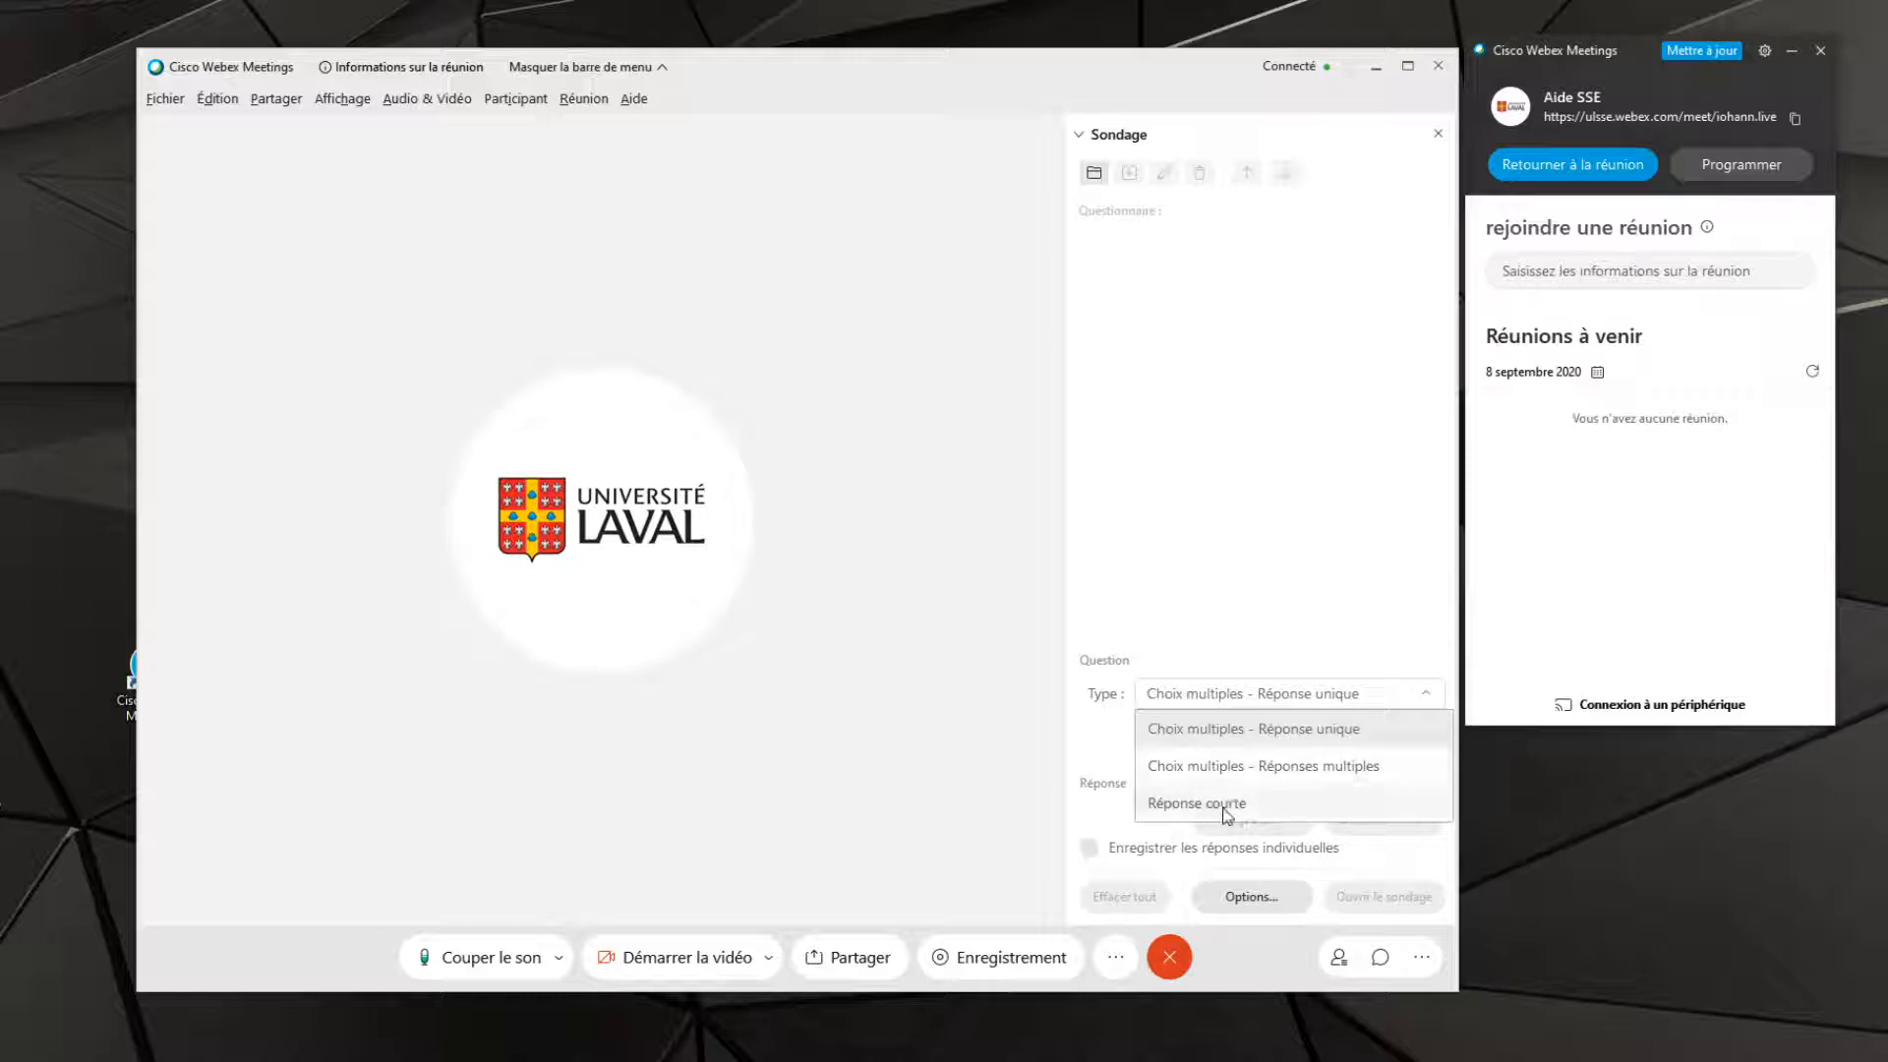
click(1220, 738)
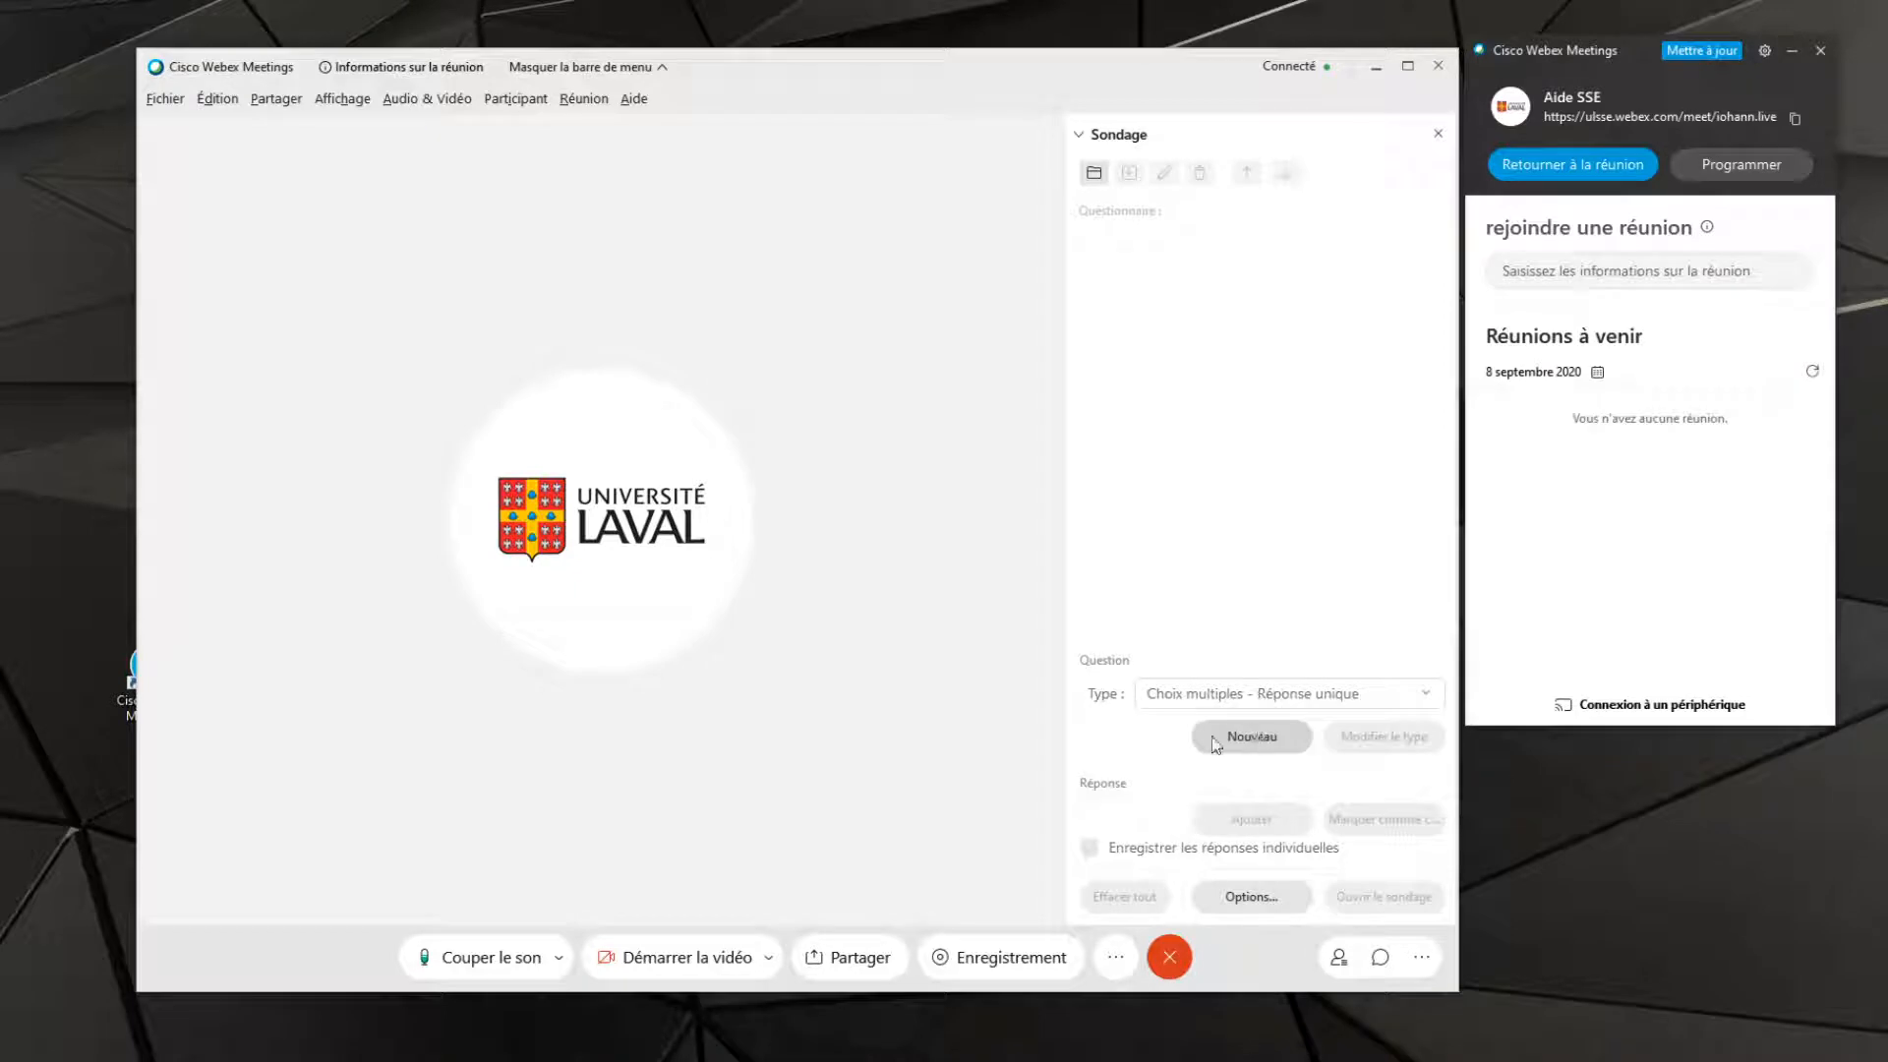
click(1270, 741)
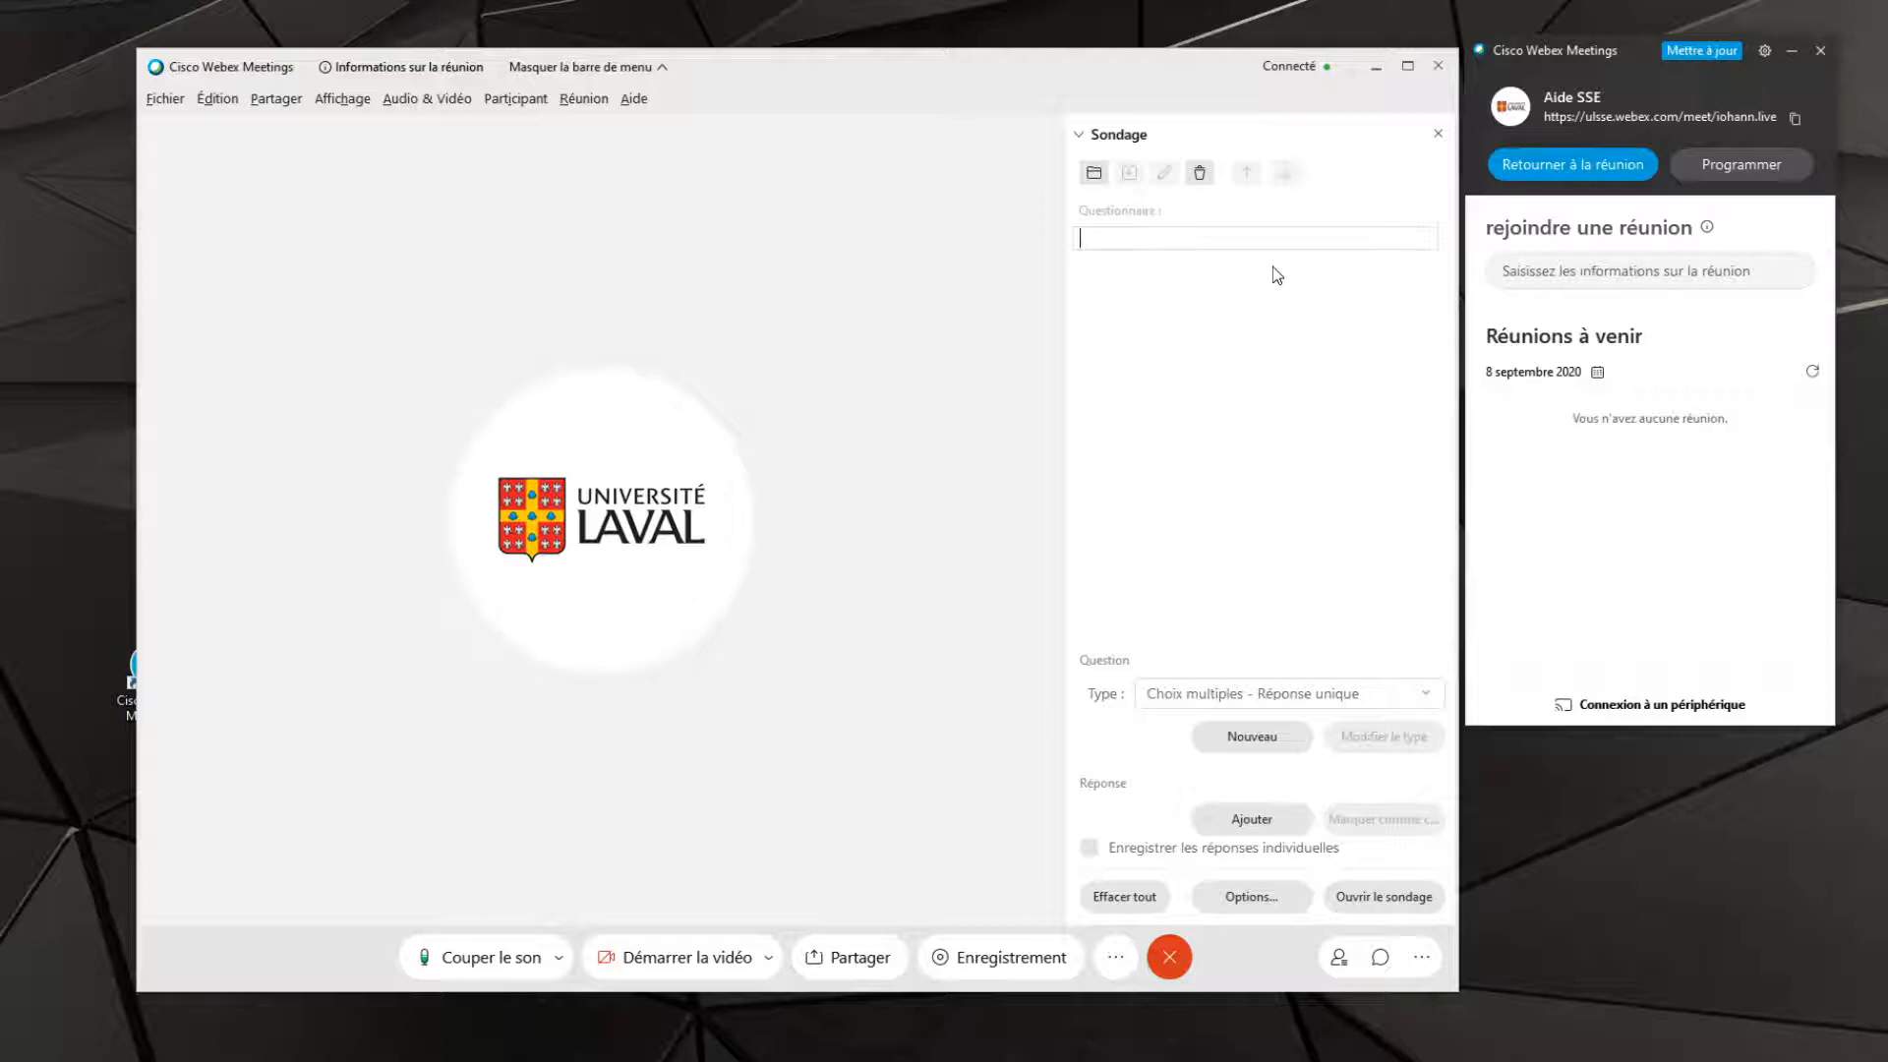
text(Vrai ou Faux)
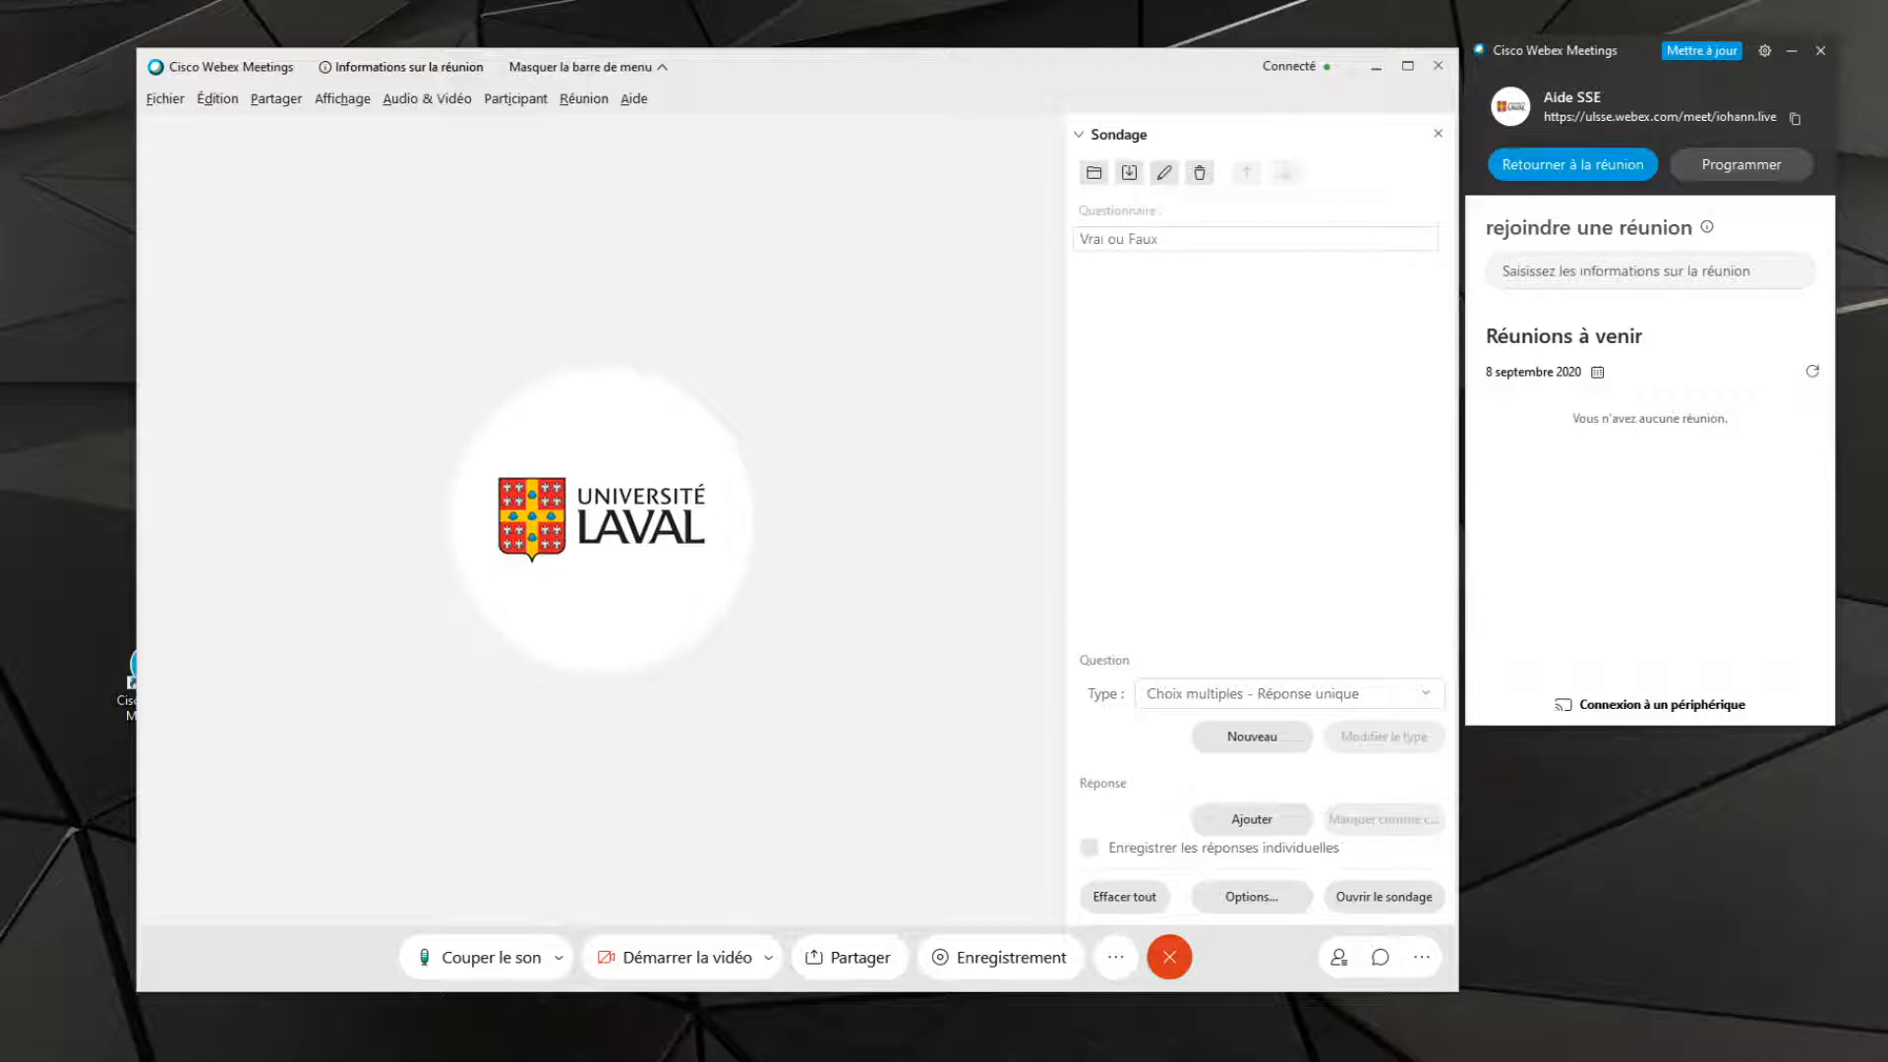
text( ? Lumniversite)
key(BackSpace)
key(BackSpace)
key(BackSpace)
key(BackSpace)
key(BackSpace)
key(BackSpace)
key(BackSpace)
key(BackSpace)
key(BackSpace)
text('Université Laval est a Québec)
key(Return)
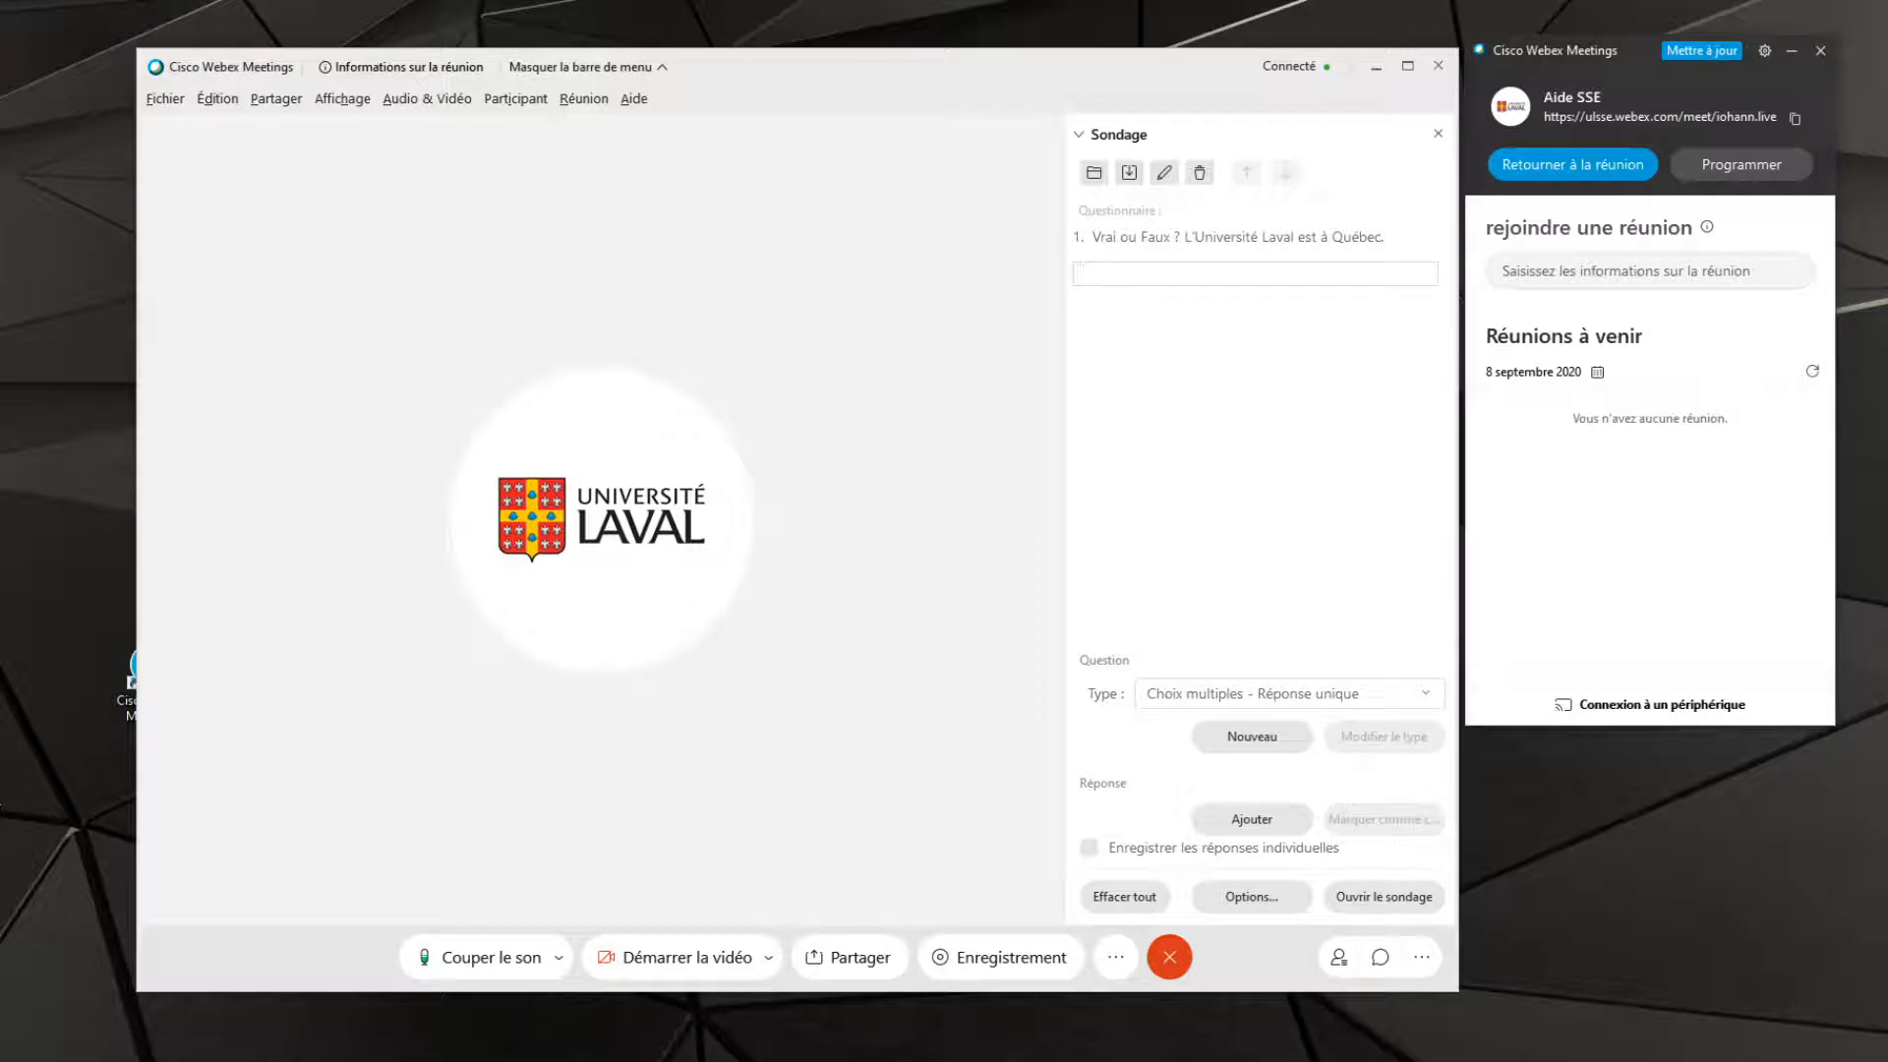
Enter "Vrai" and "Faux" as the two answer choices of the first question
text(Vrai)
key(Return)
text(Fau)
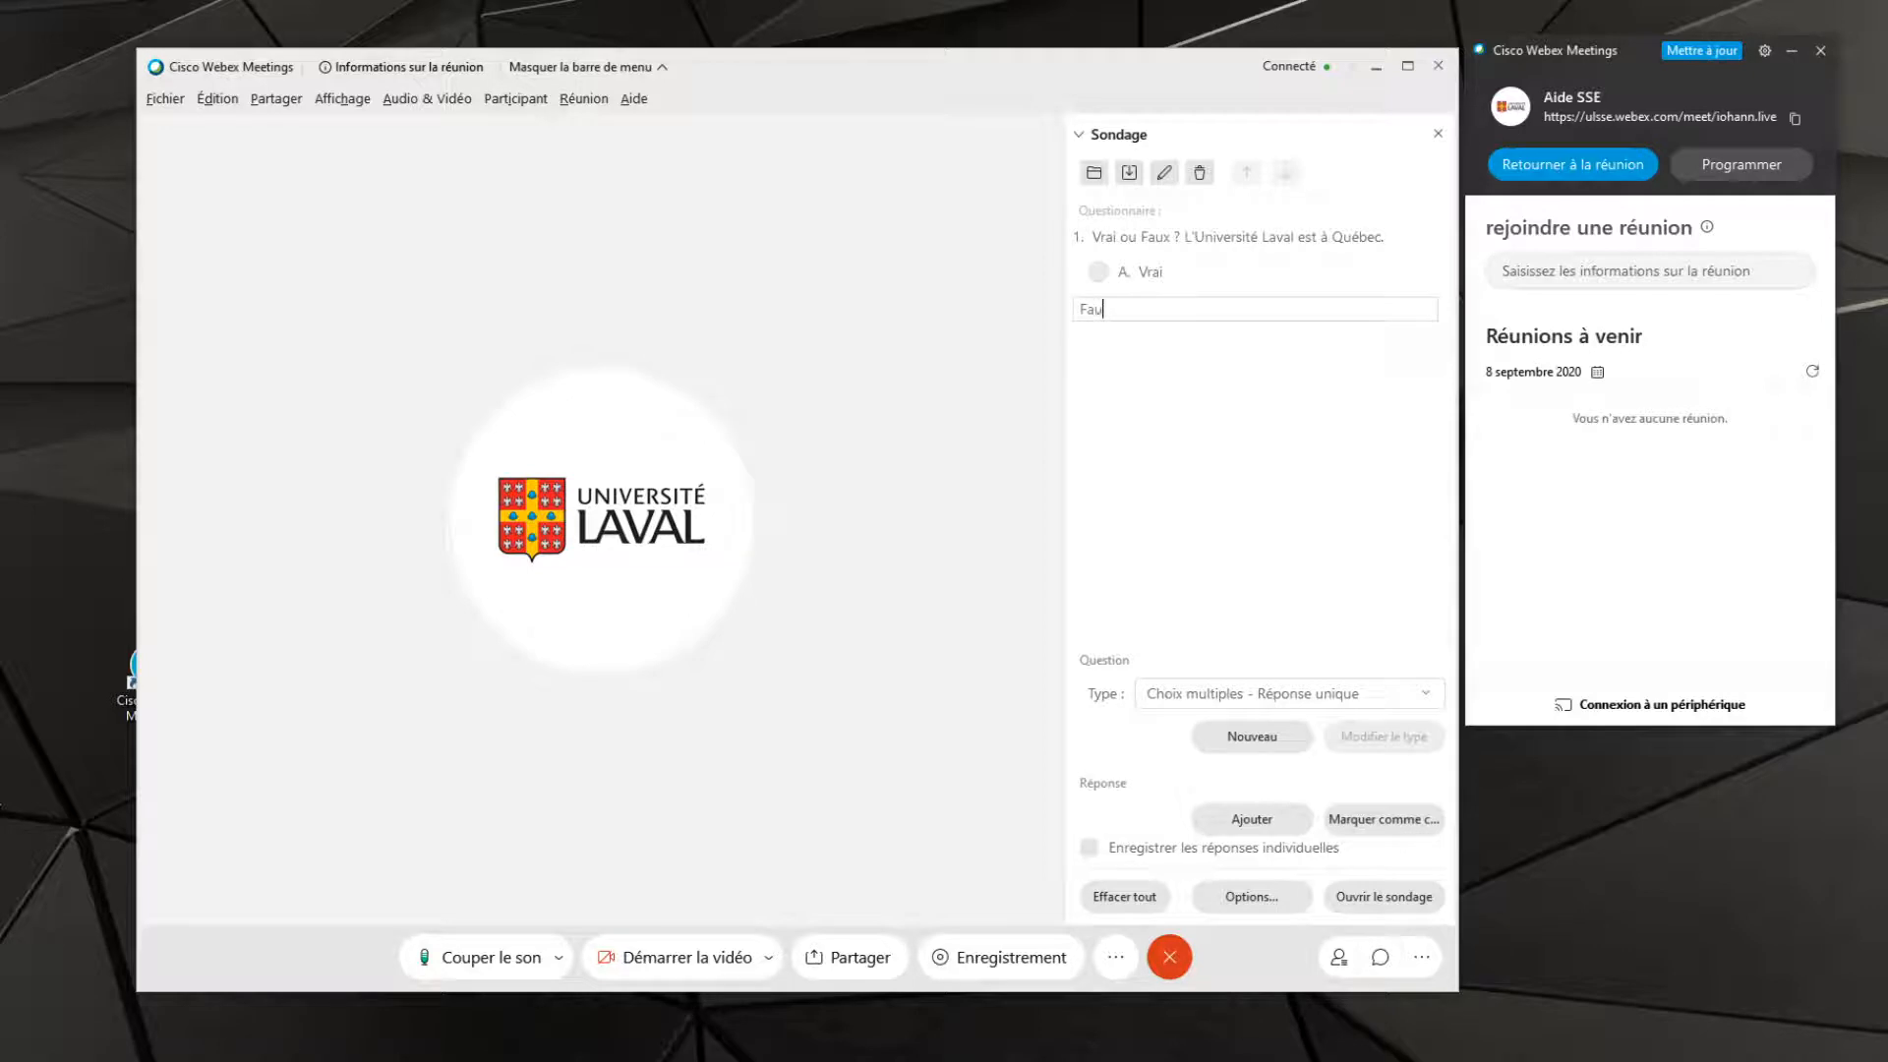
text(x)
key(Return)
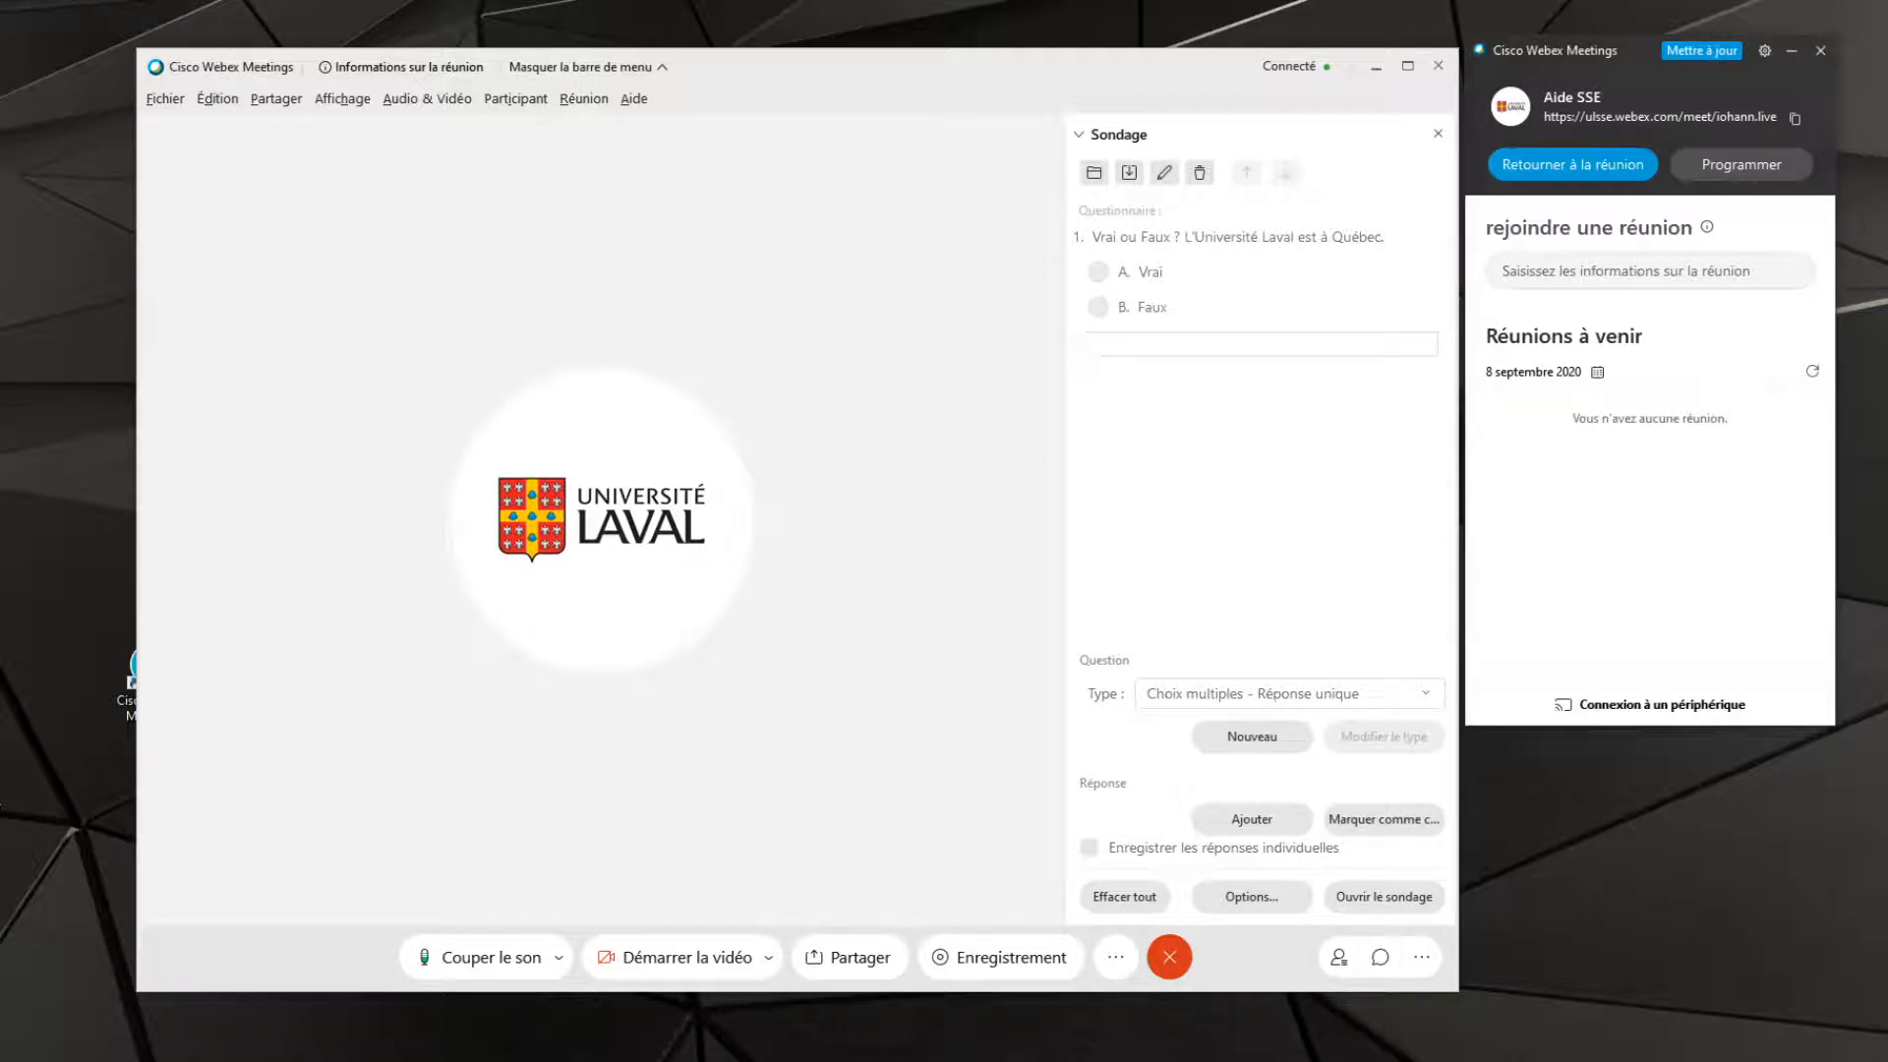
Add a second poll question of type "Choix multiples - Réponses multiples" reading "Quel logiciel utilisez-vous ?"
click(1274, 693)
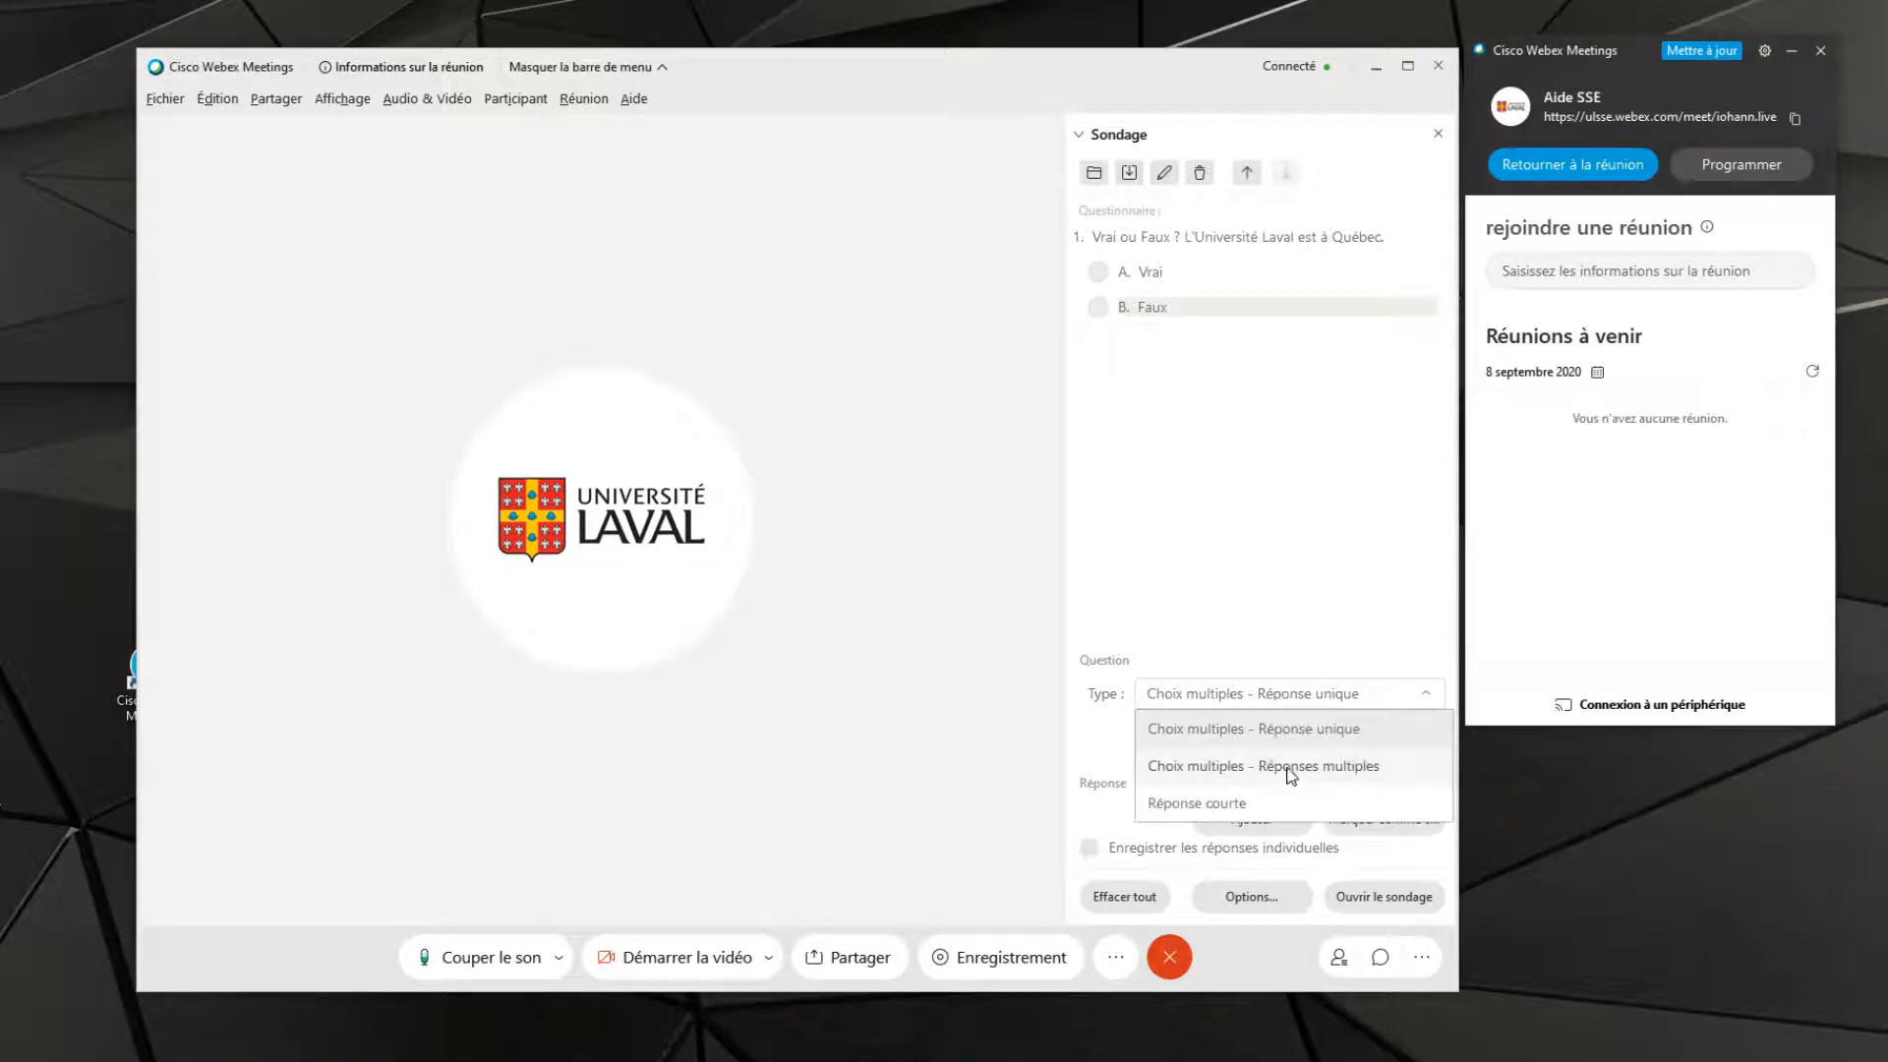
click(1200, 777)
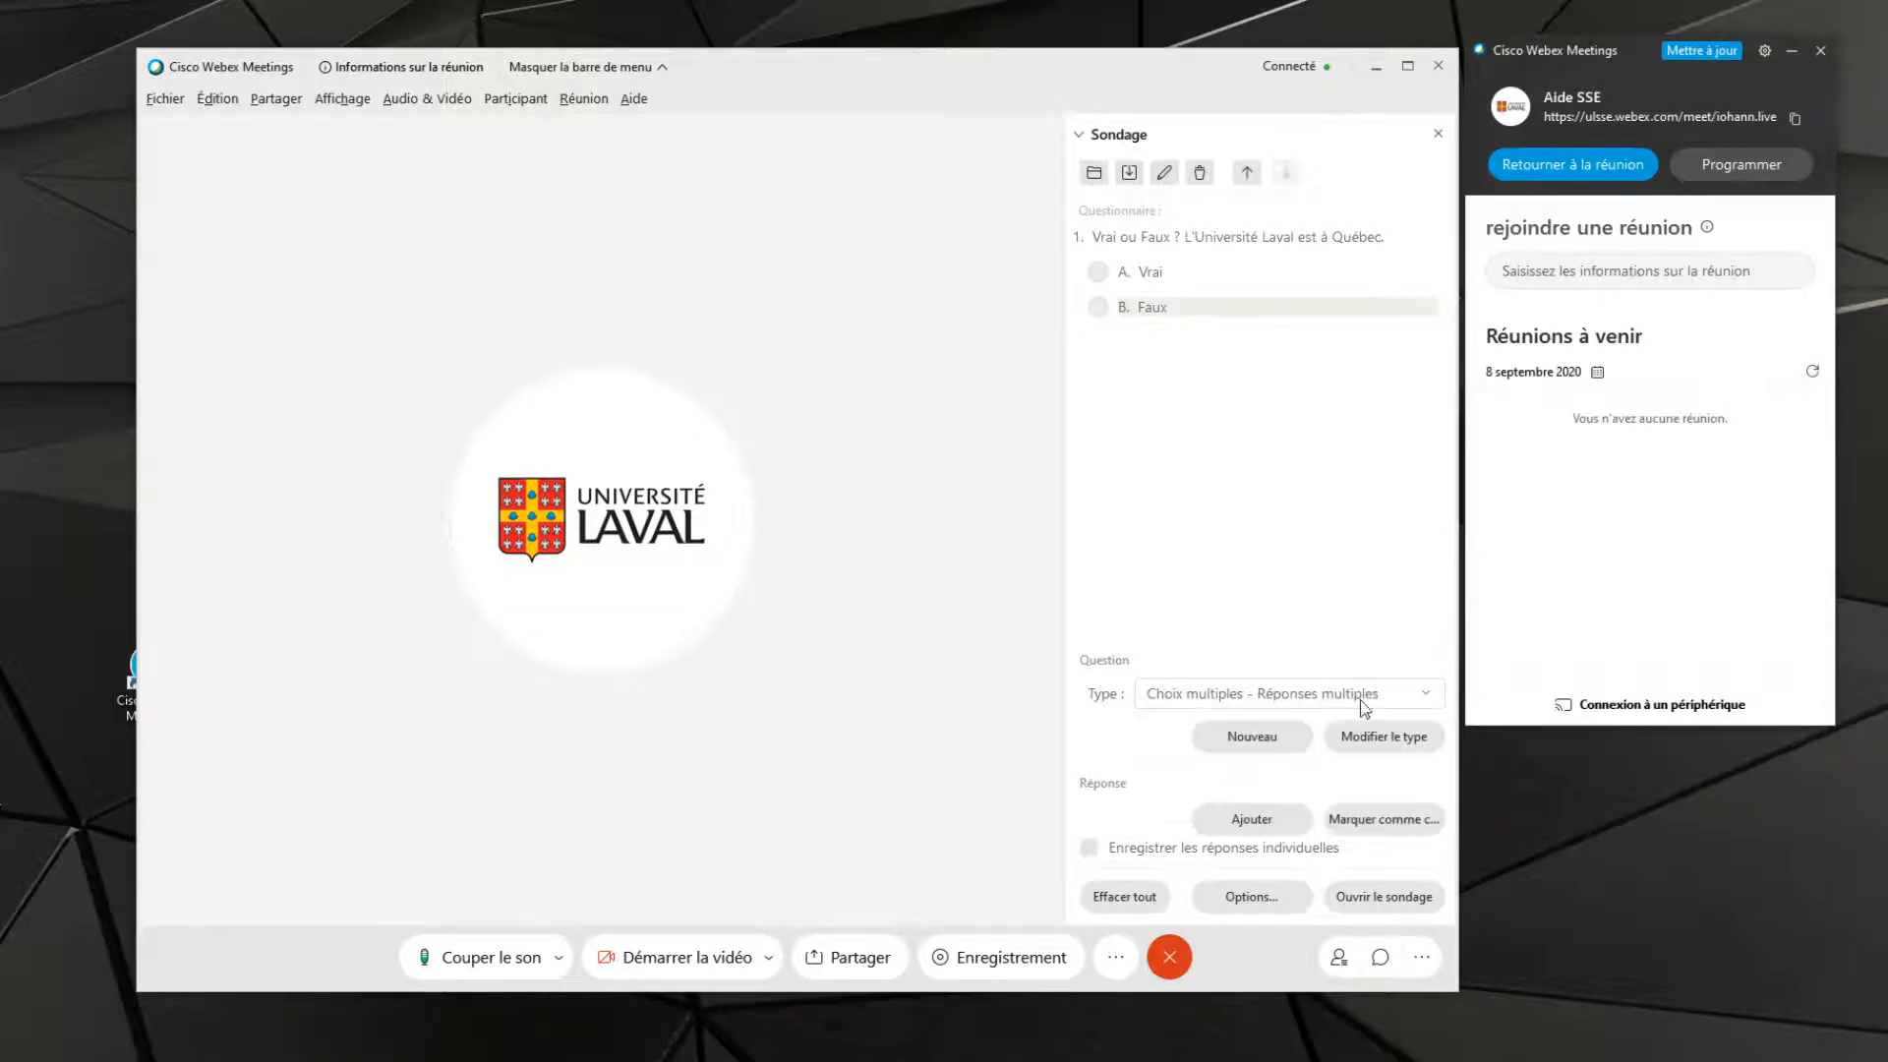
click(1235, 740)
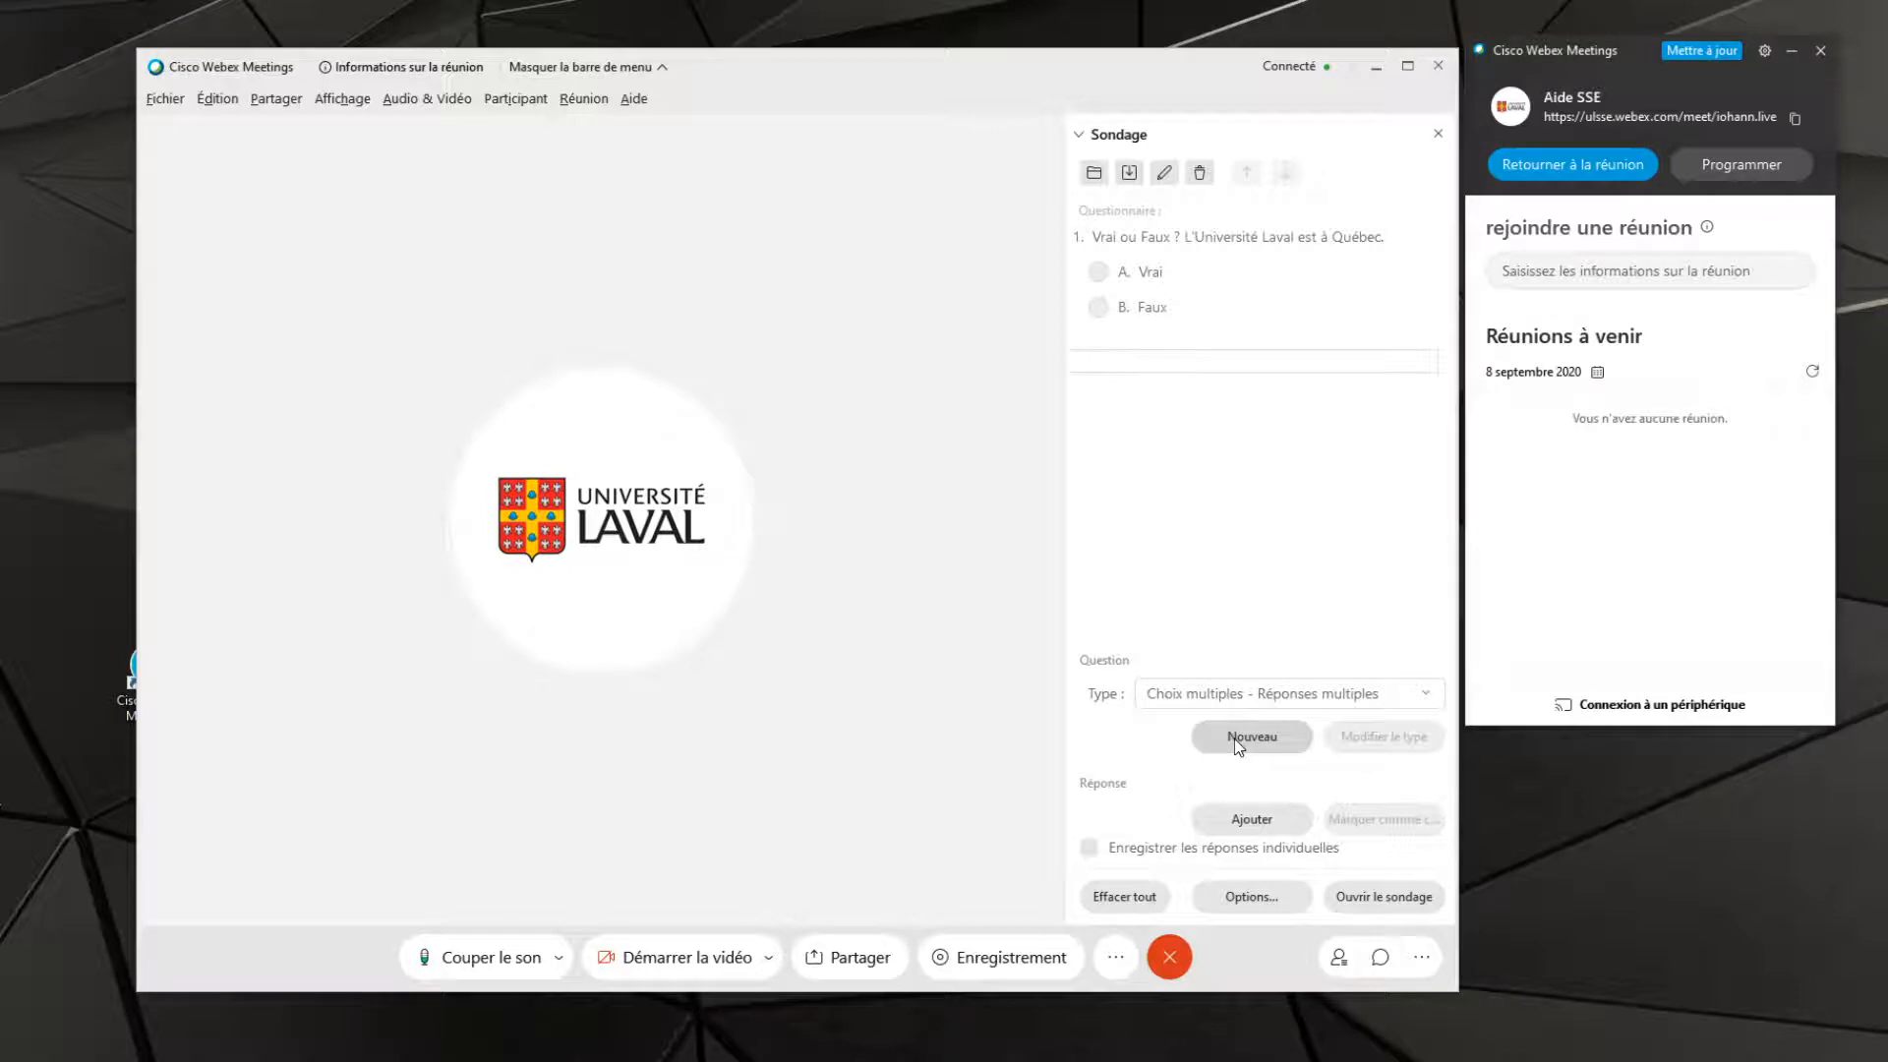
text(Quel logiciel utilisez-vous ?)
key(Return)
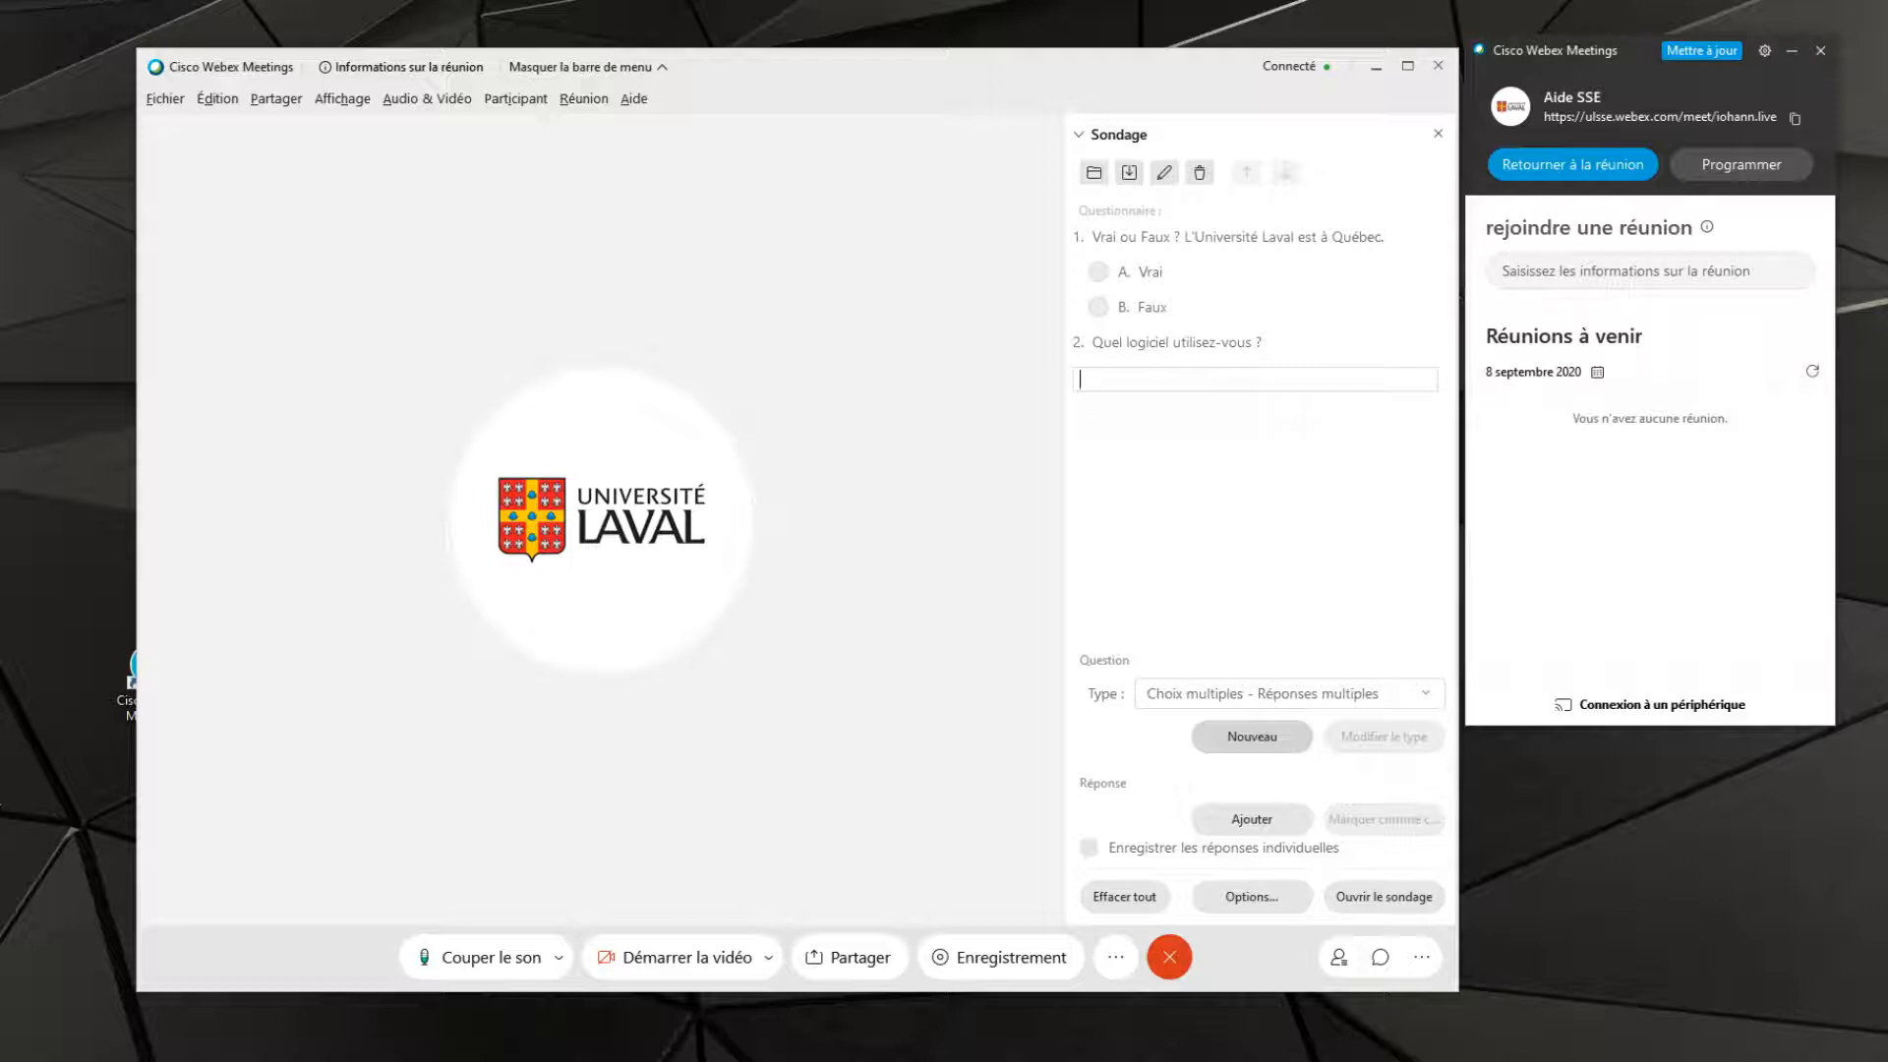
Enter the second question's answer choices: "Adobe Connect", "Cisco Webex Meeting", "Zoom" and "Microsoft Team"
text(Adobe Connect)
key(Return)
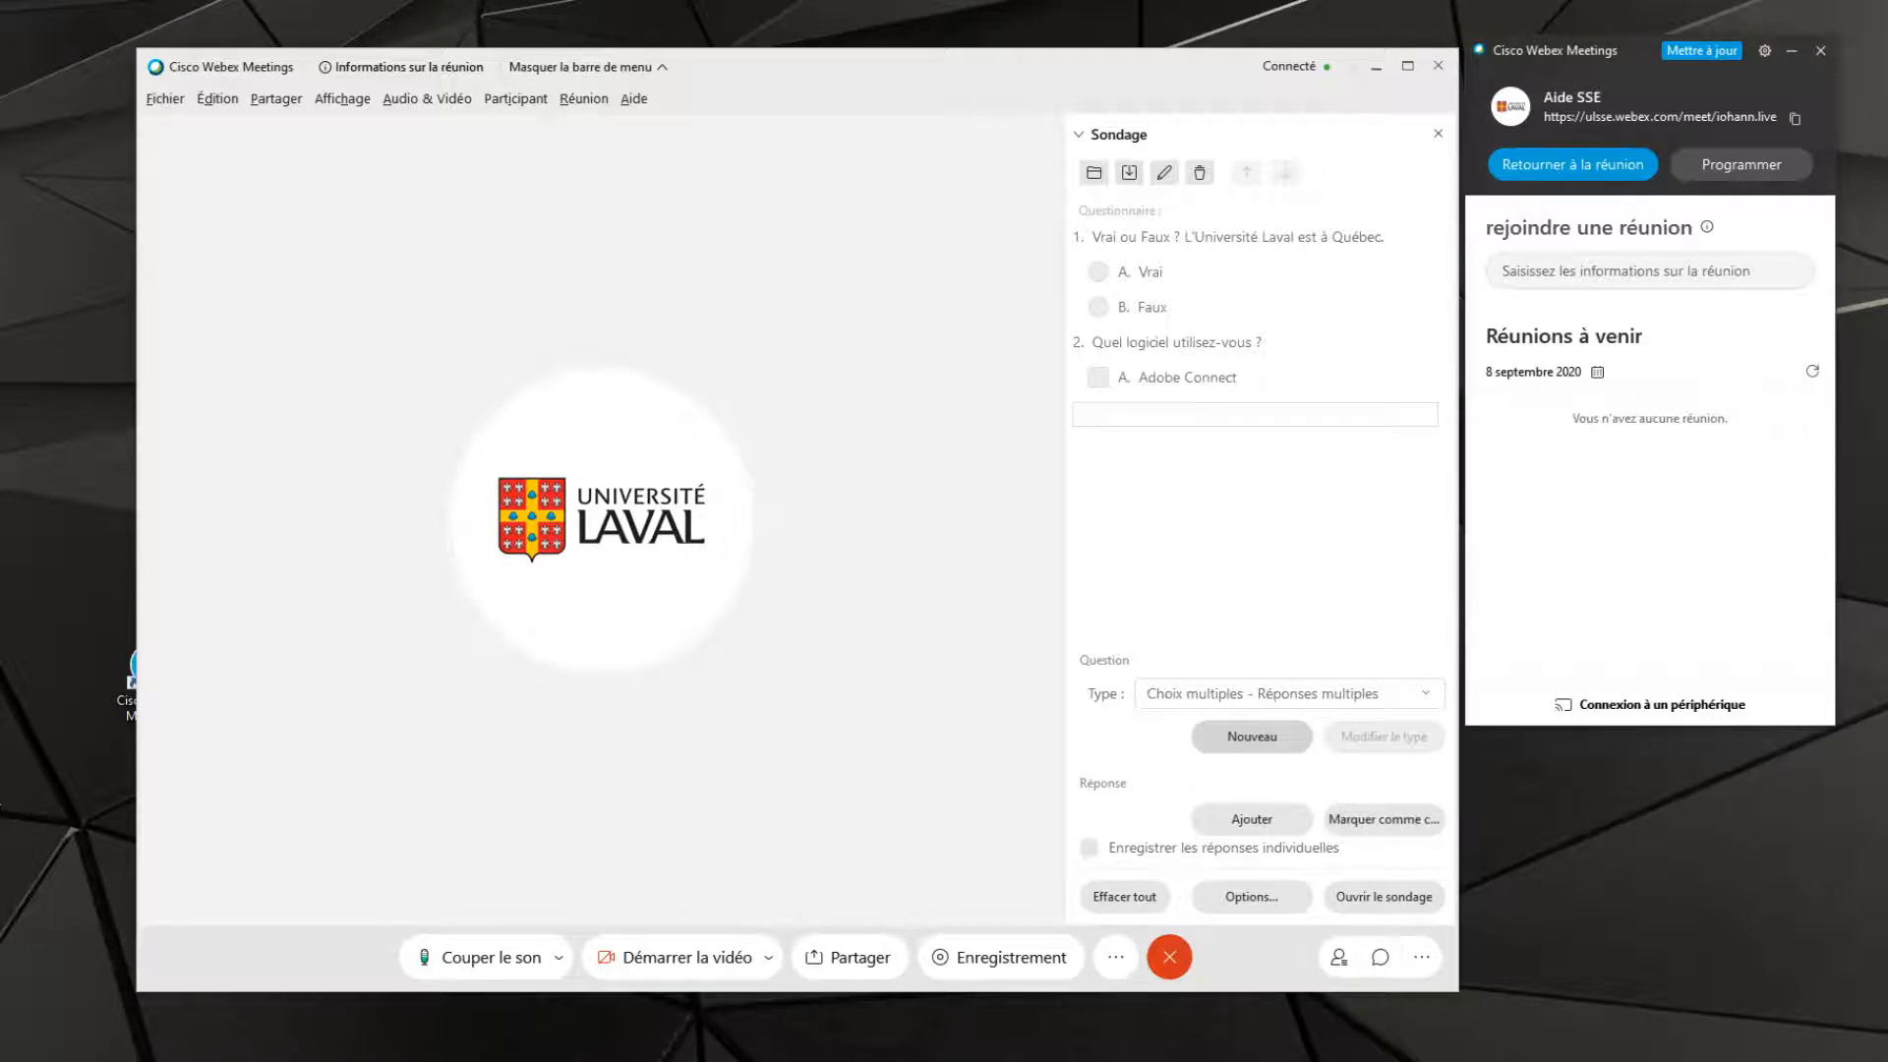
text(Cisco Webex Meeting)
key(Return)
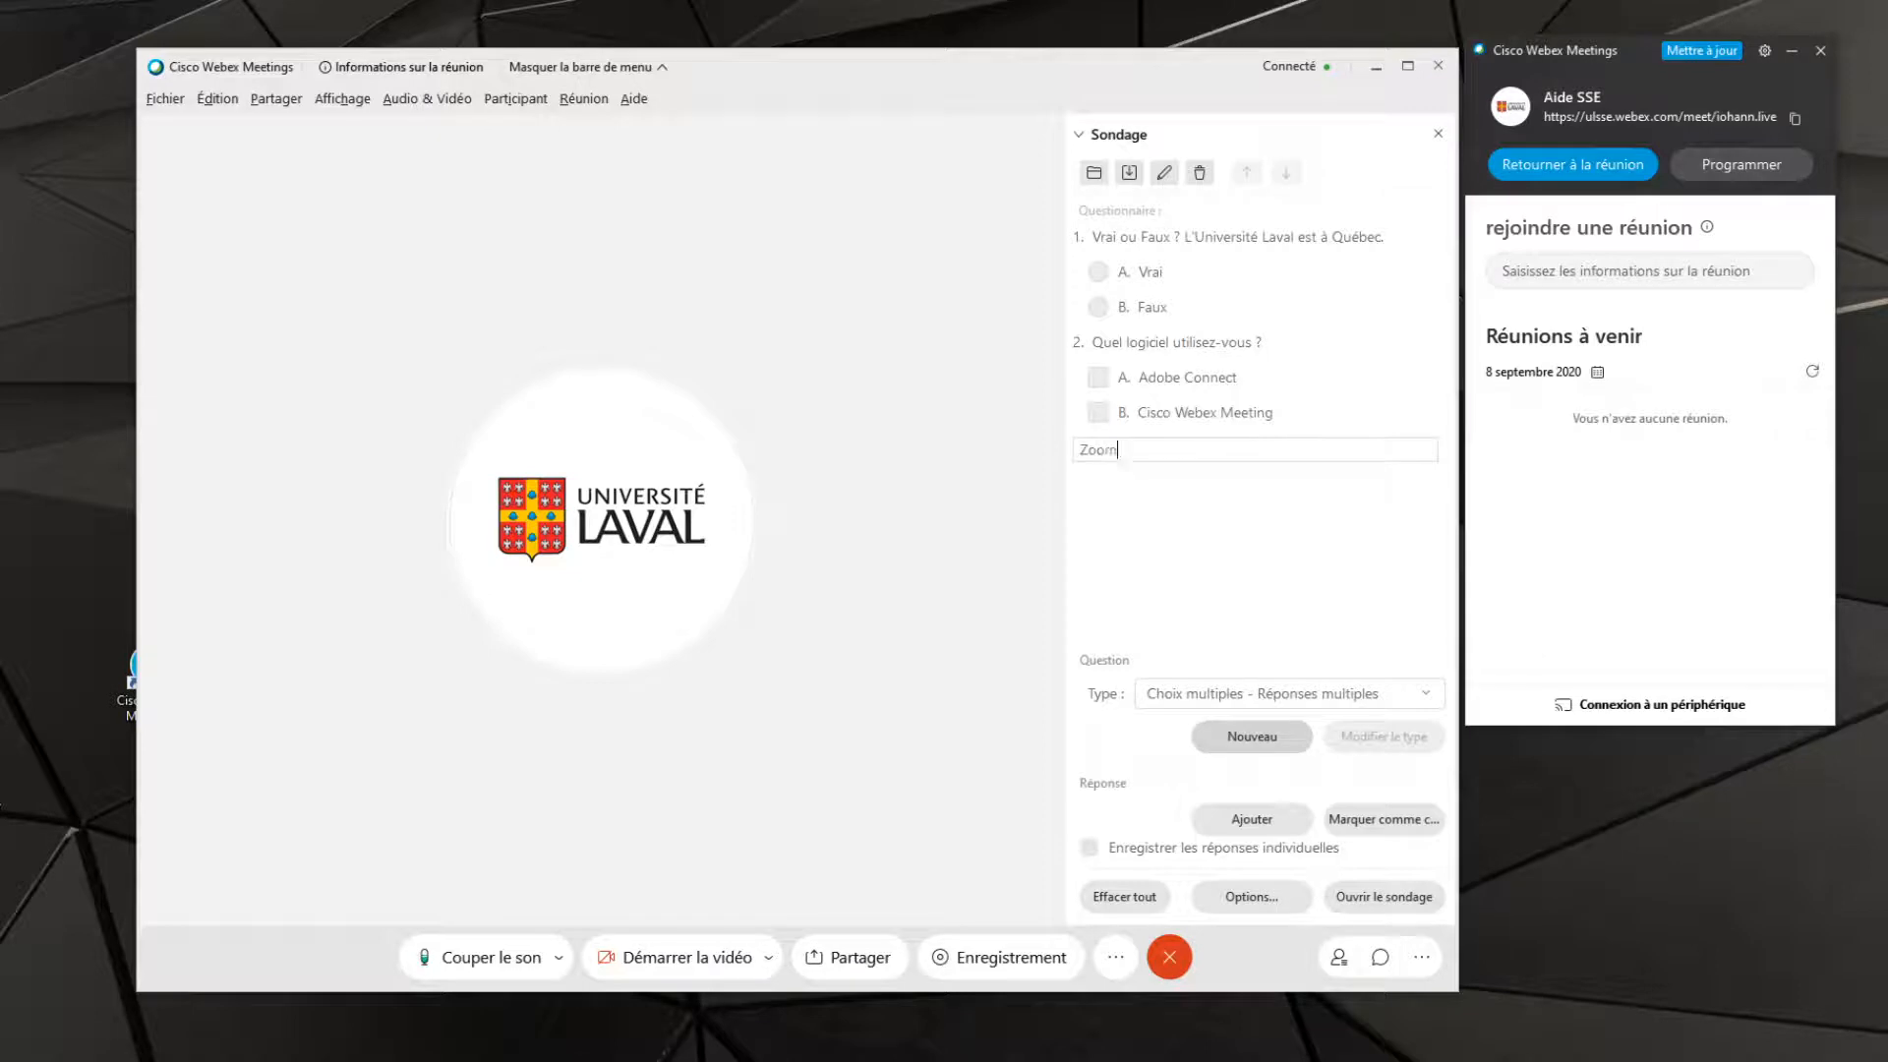
text(Zoom)
key(Return)
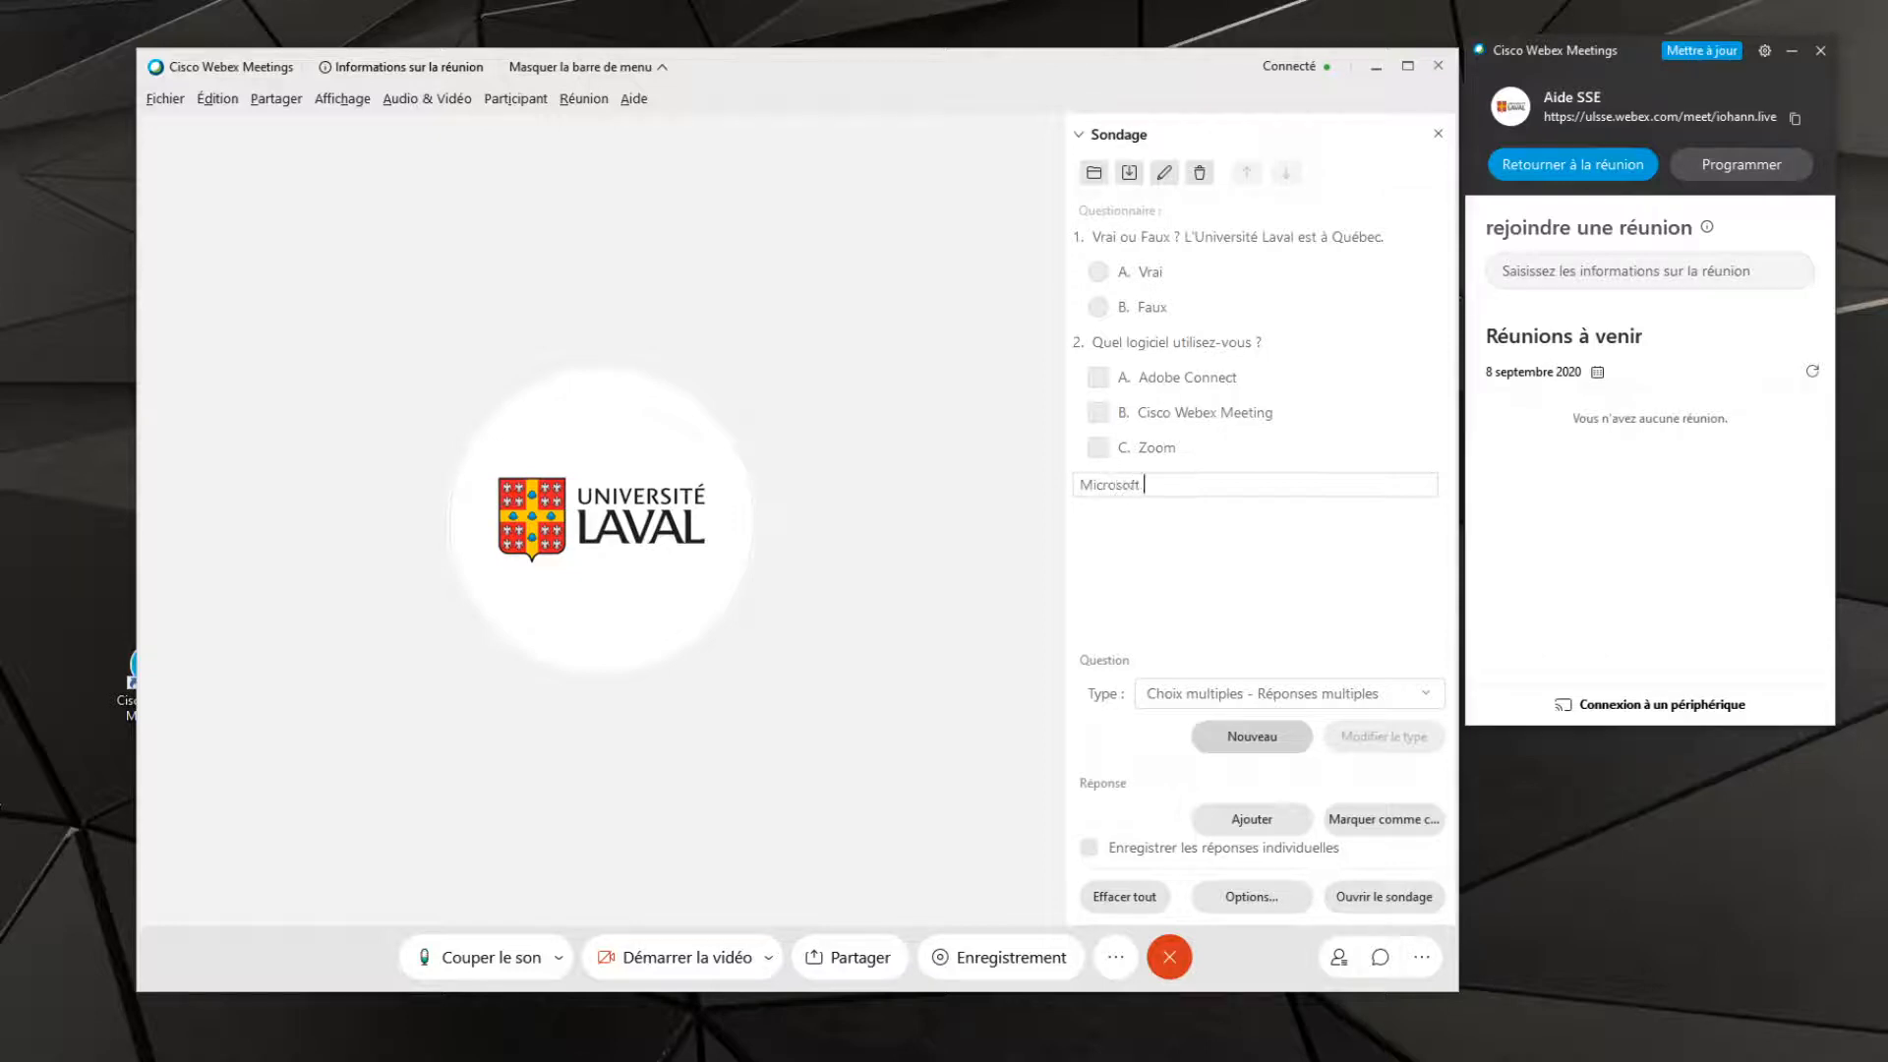
text(Microsoft Team)
key(Return)
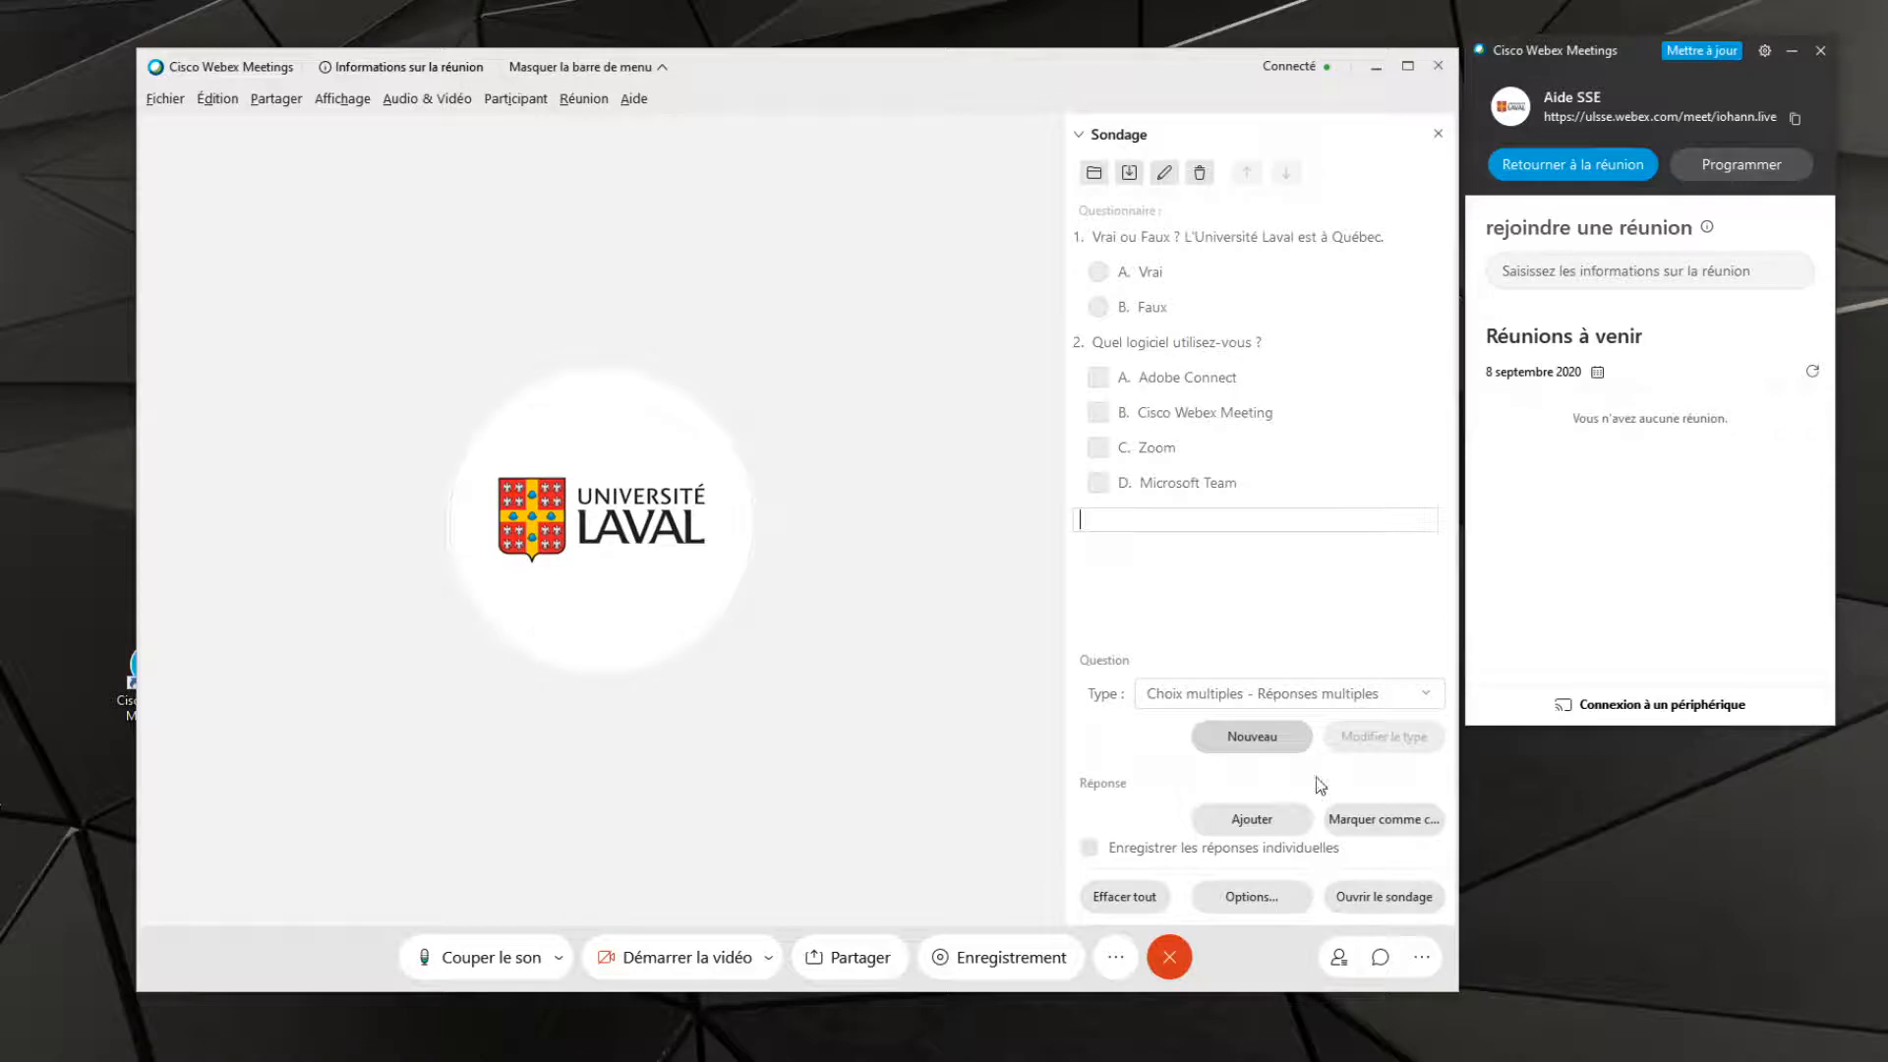
Add a third poll question of type "Réponse courte" reading "Un mot qui vous décrit"
click(1268, 698)
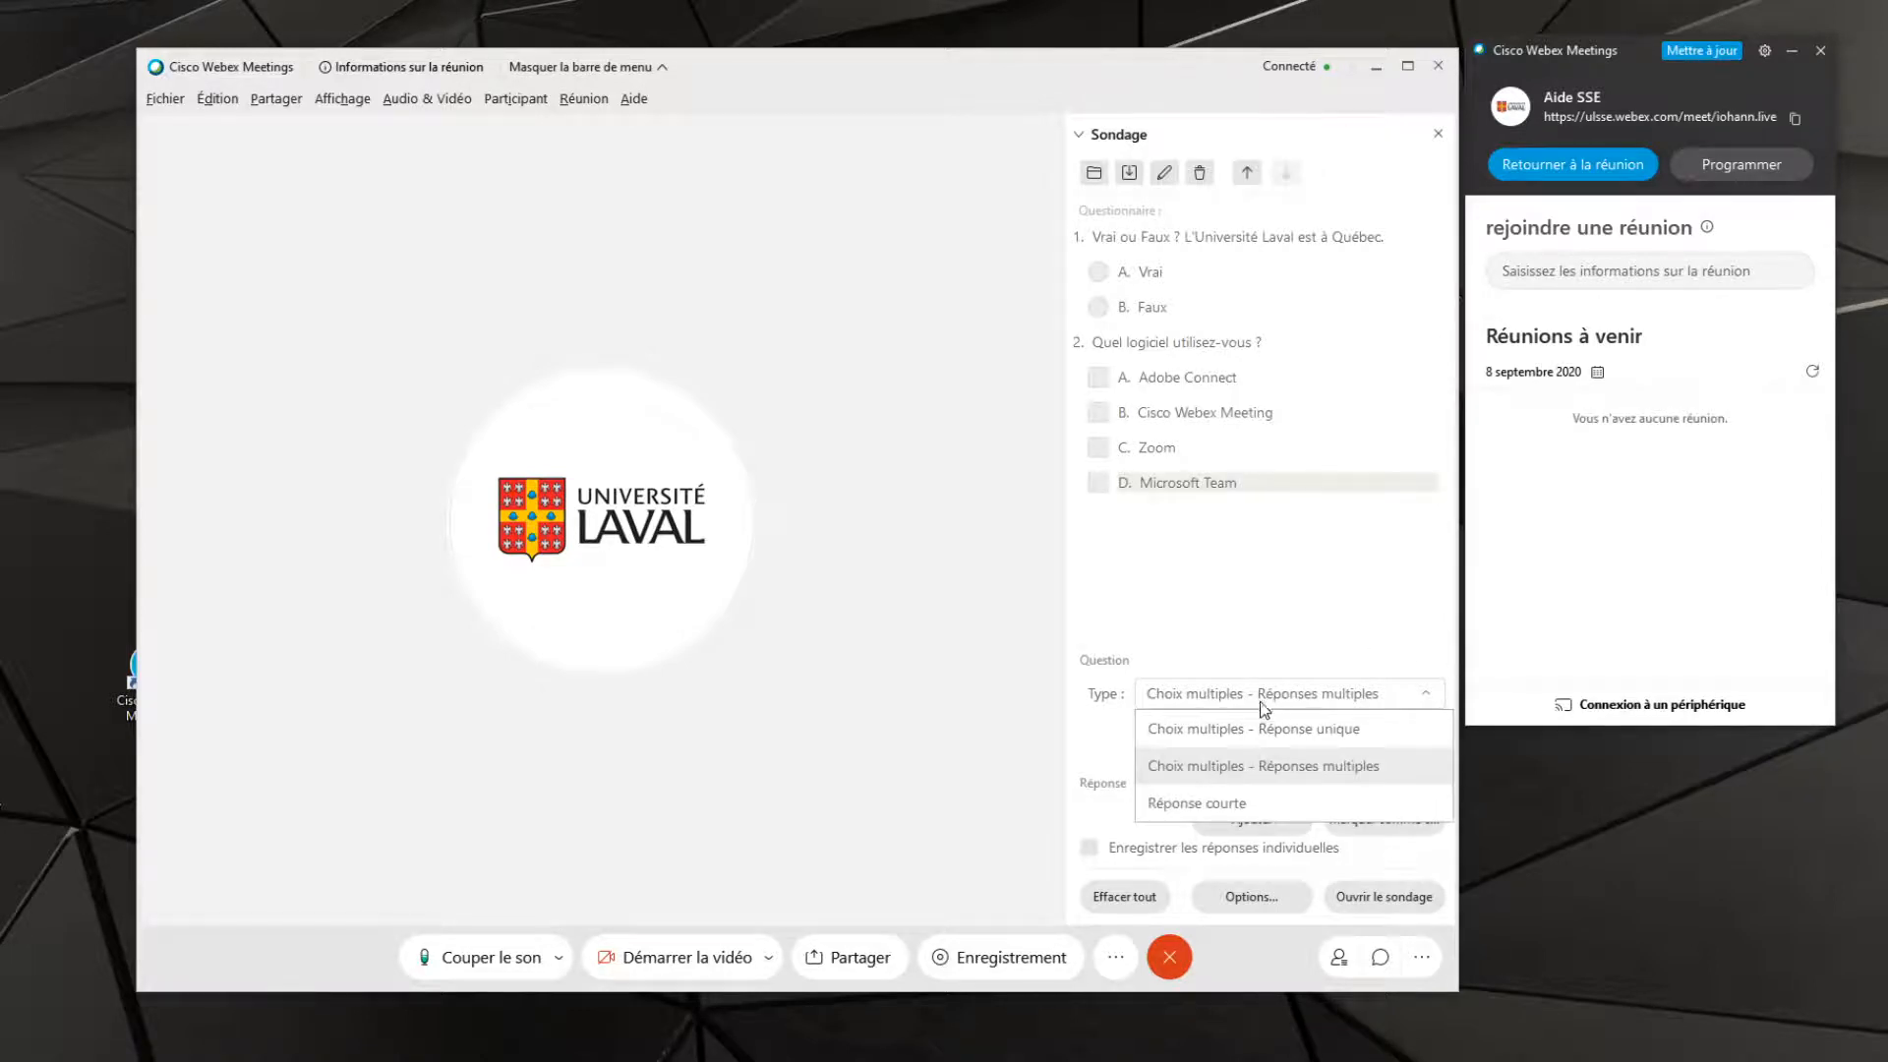
click(1253, 801)
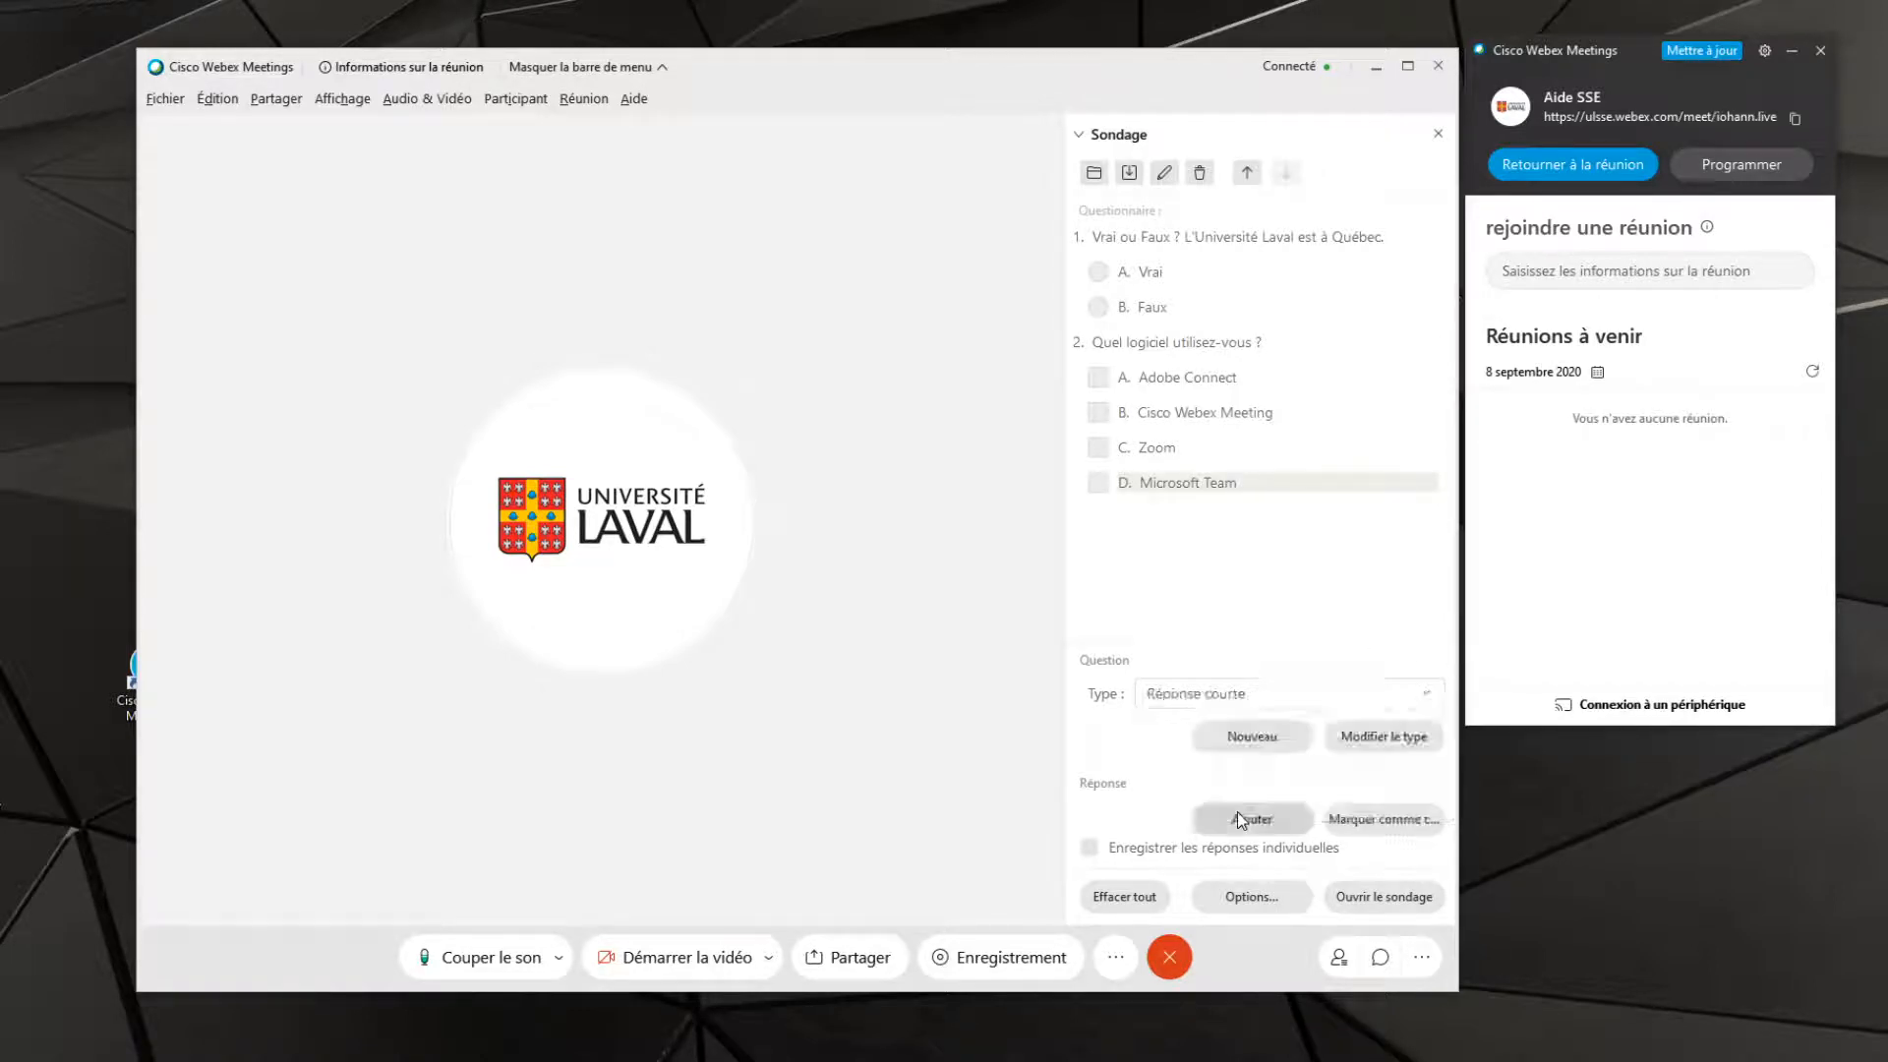
click(1249, 736)
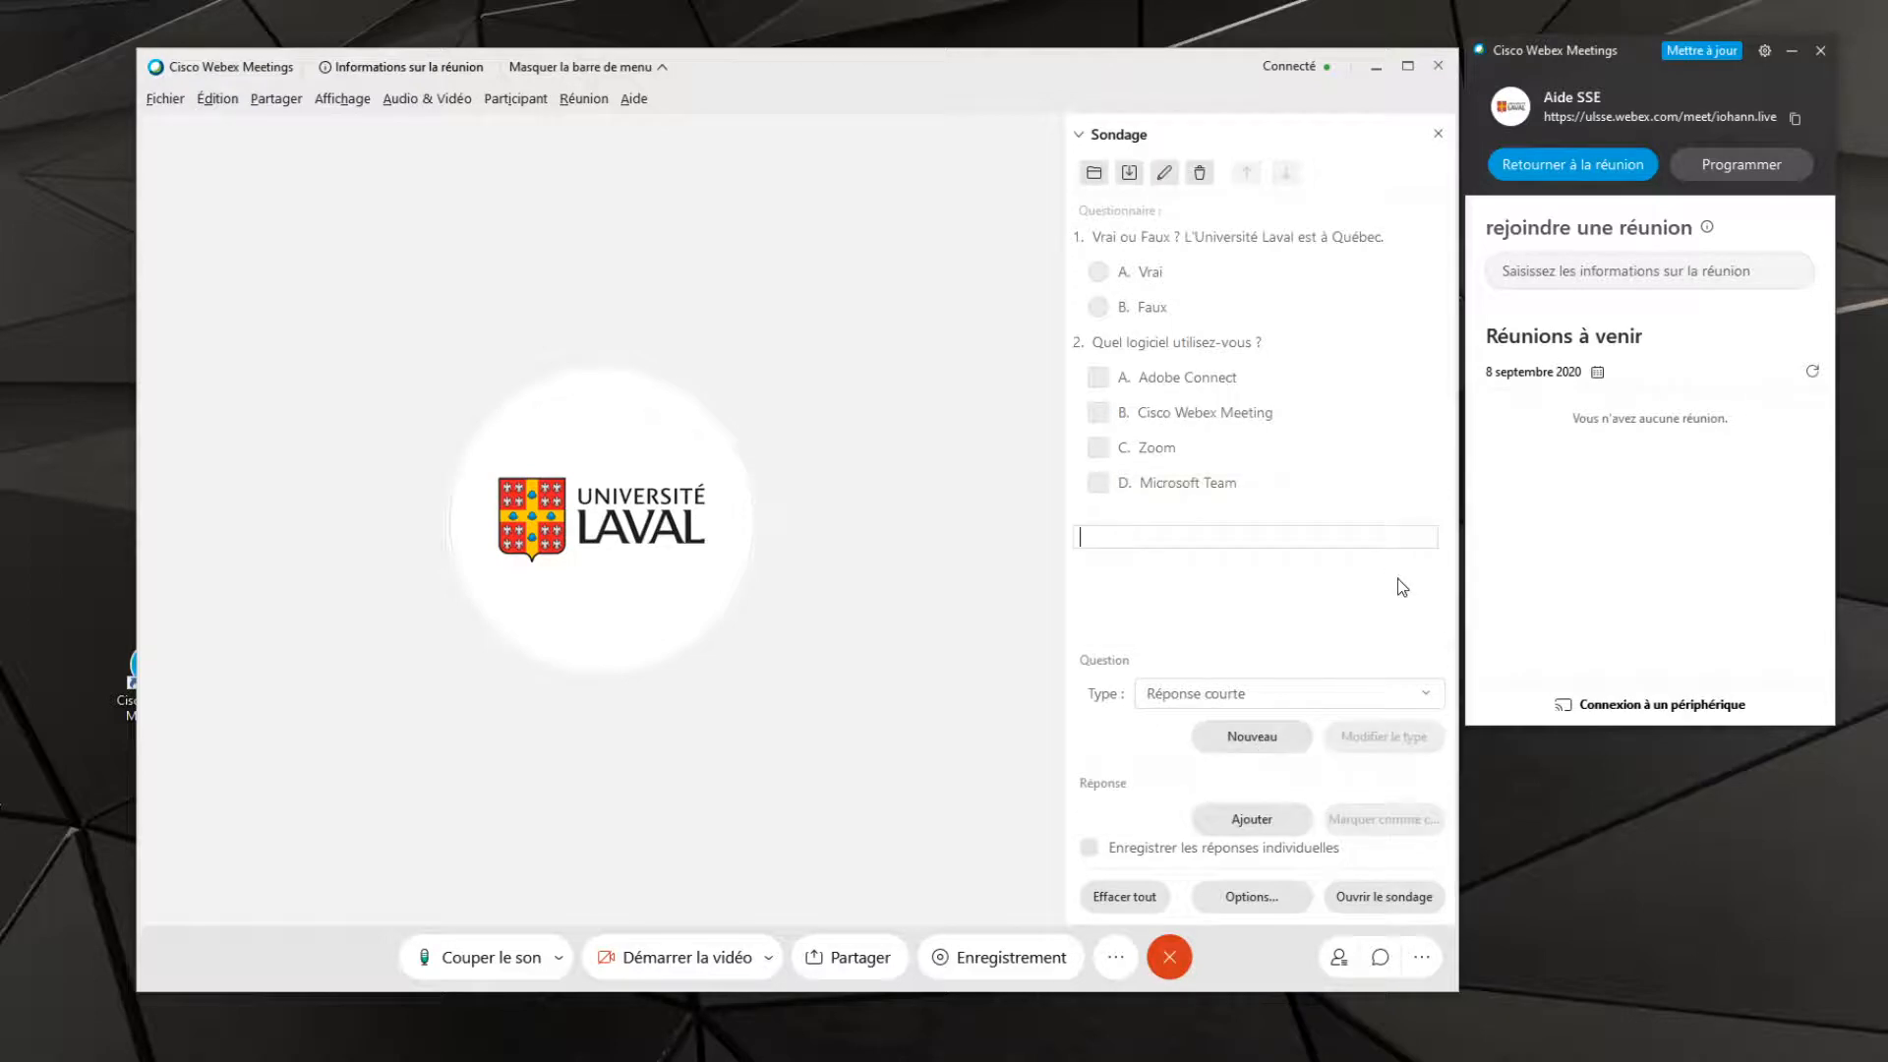
text(Un mot qui )
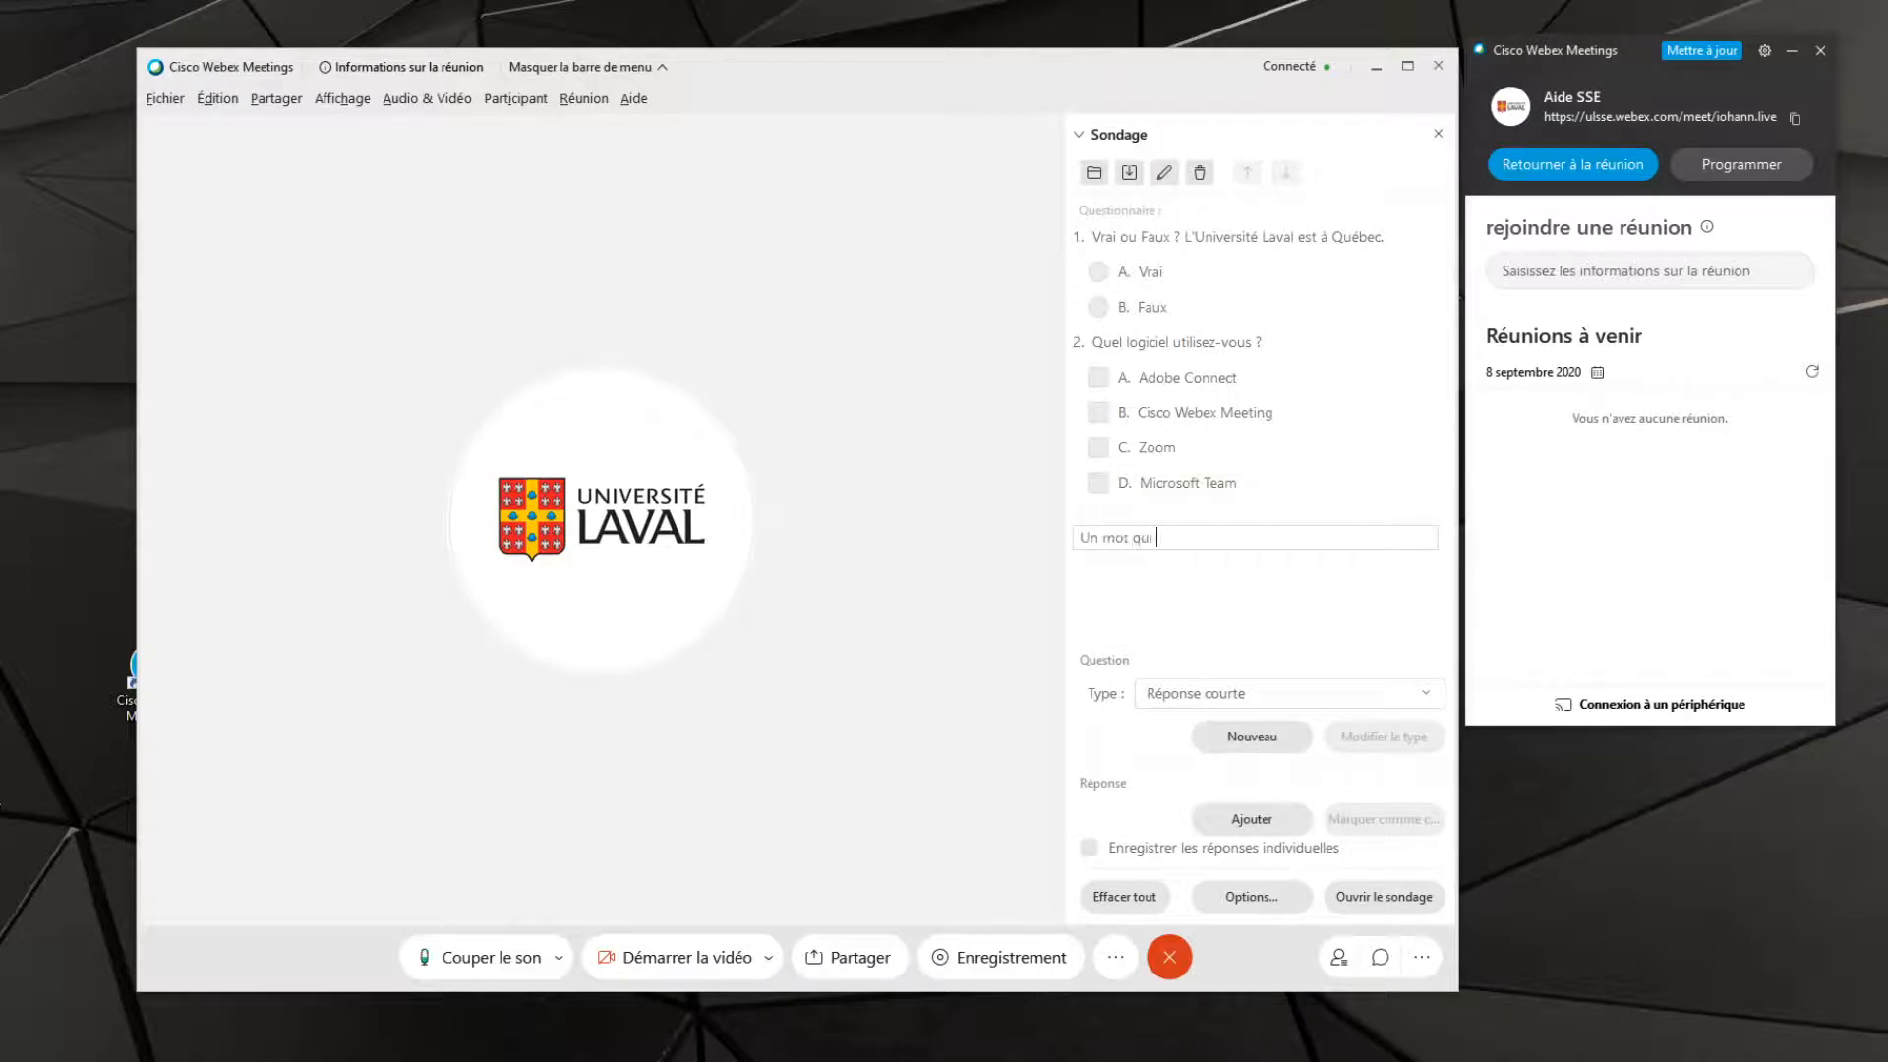
text(vous décrit)
key(Return)
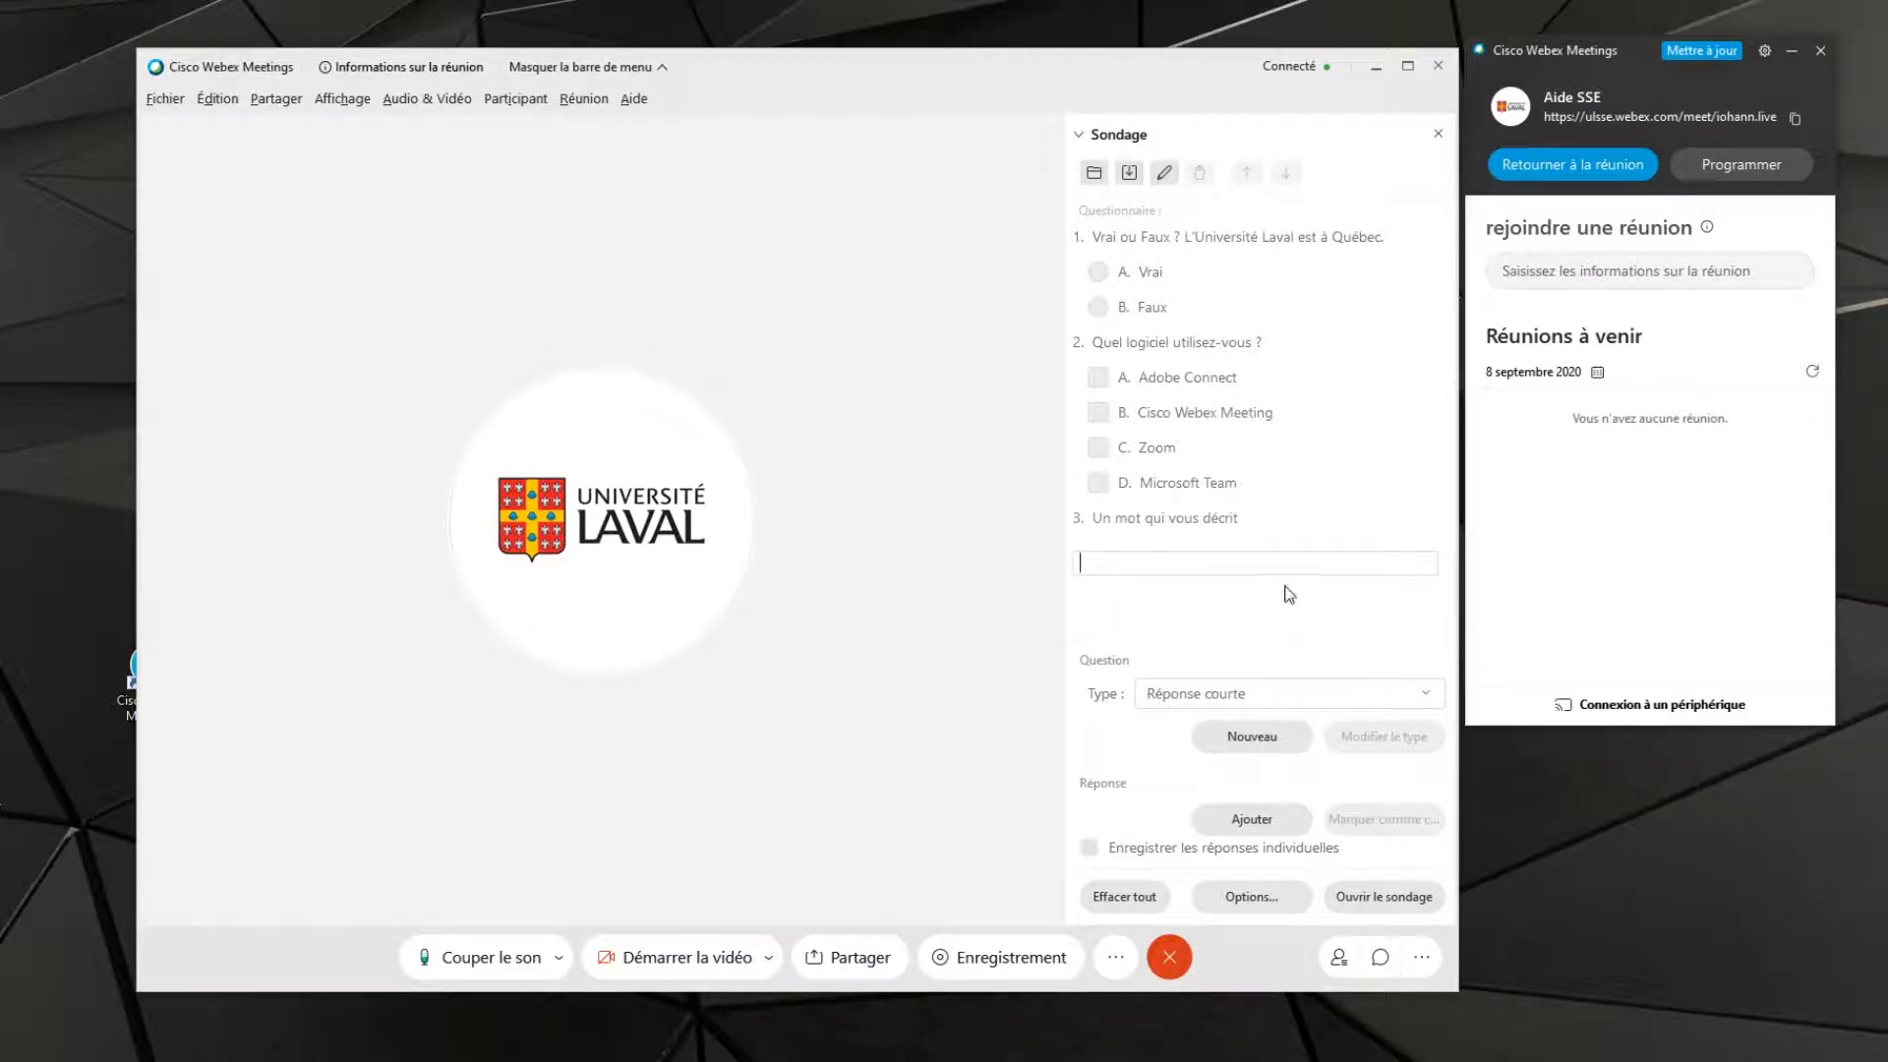
click(1284, 587)
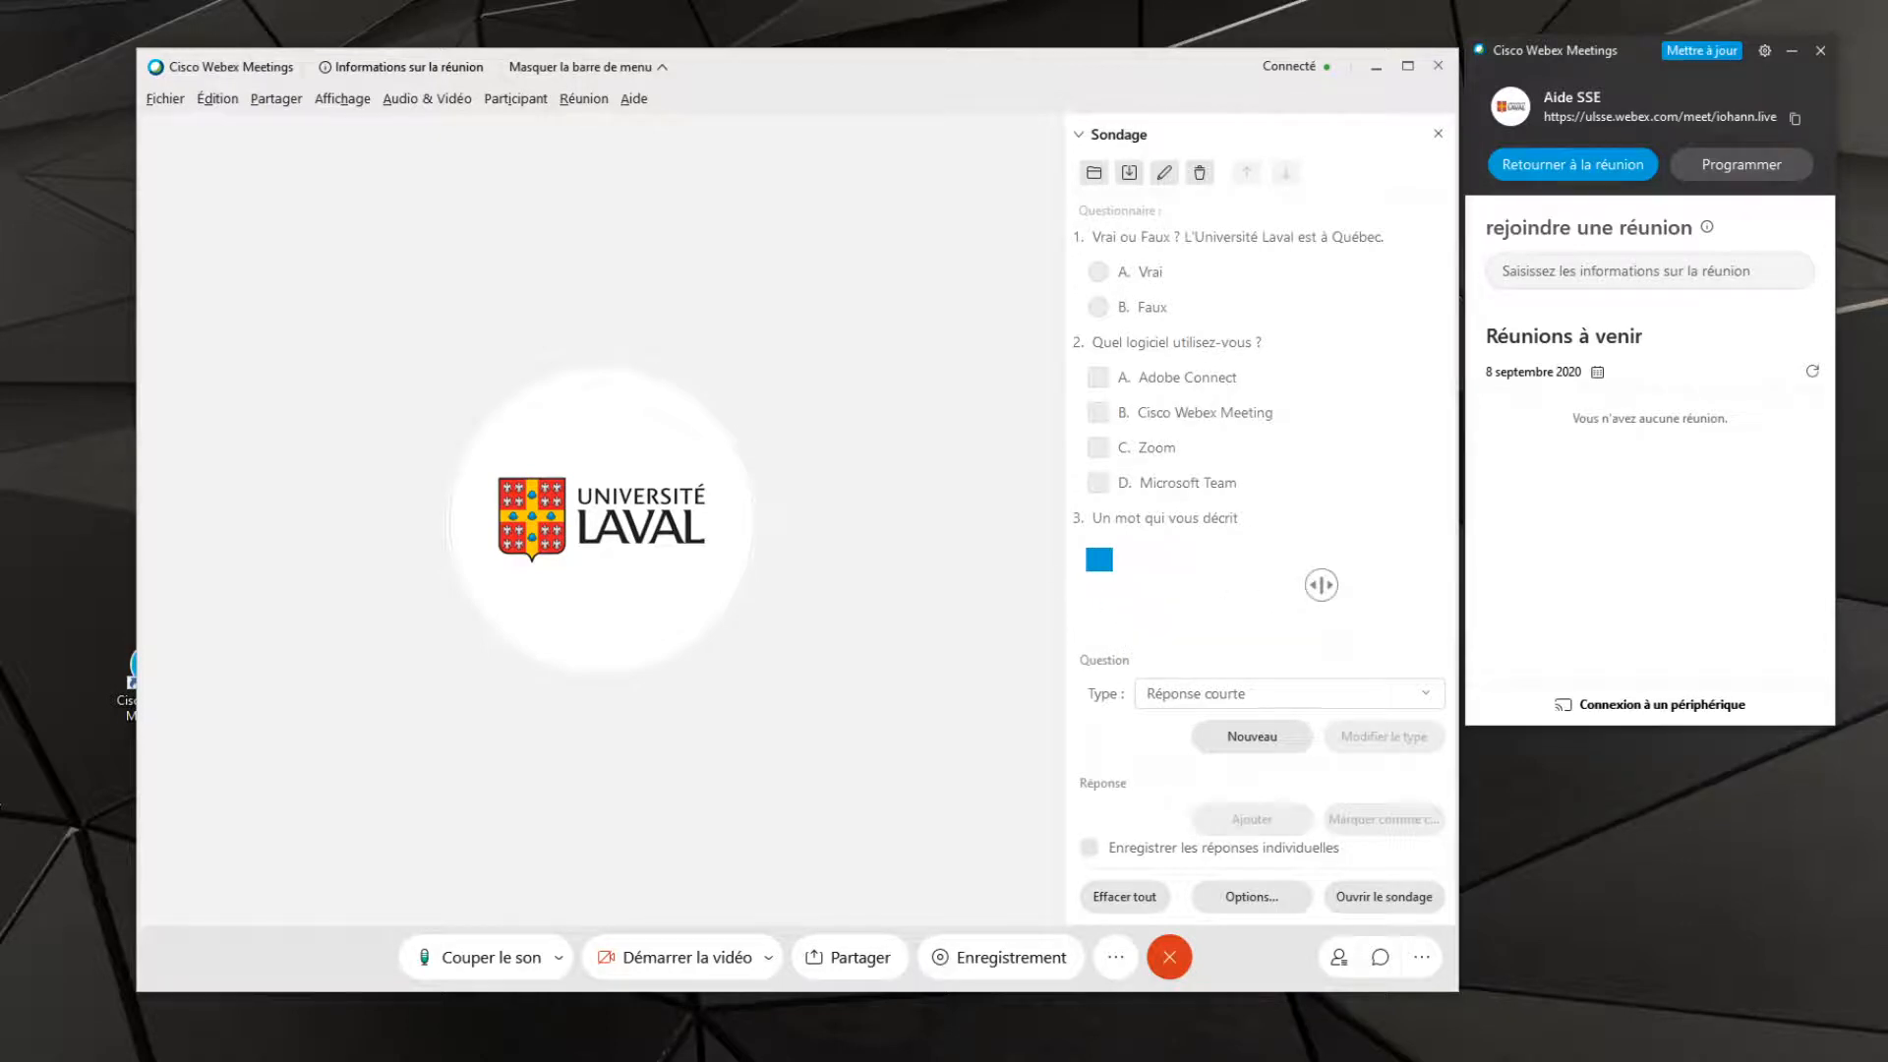
Try out reordering by moving the answer "Vrai" down and back up, and the first question down and back up
click(1185, 241)
click(1188, 244)
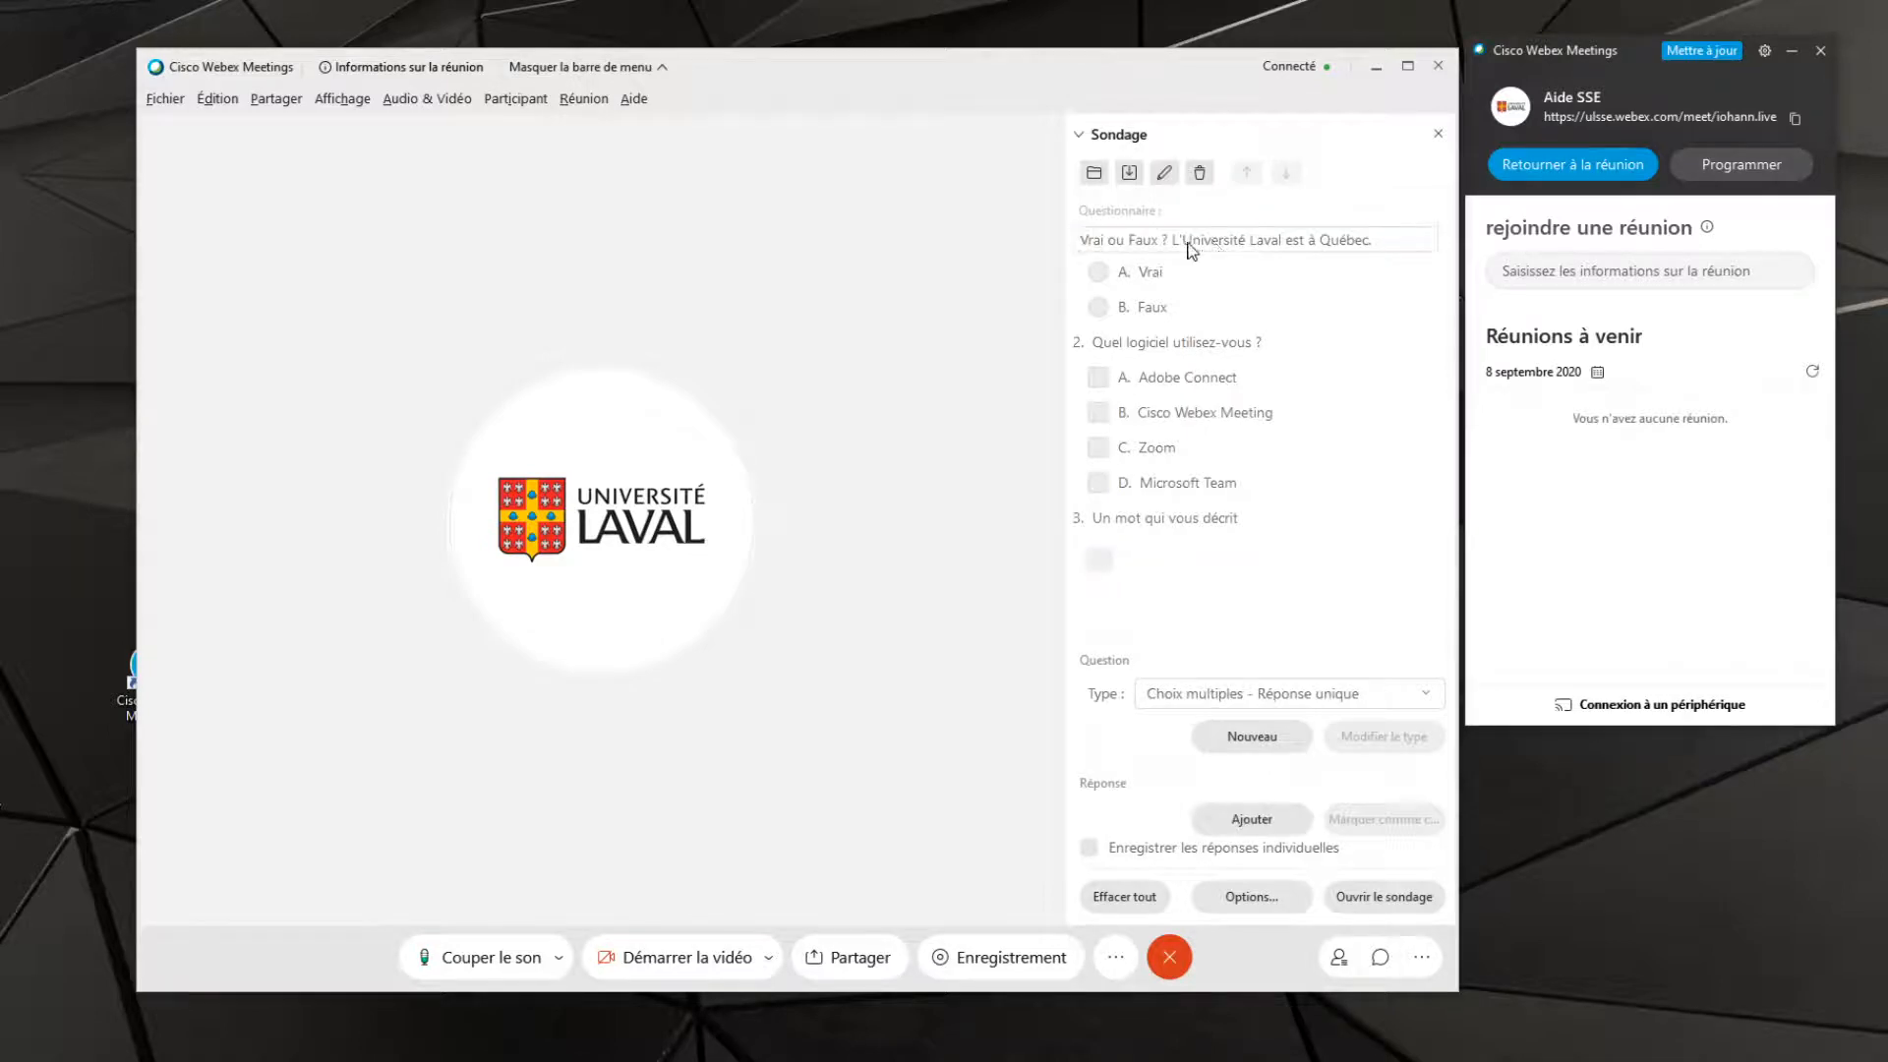
click(1148, 274)
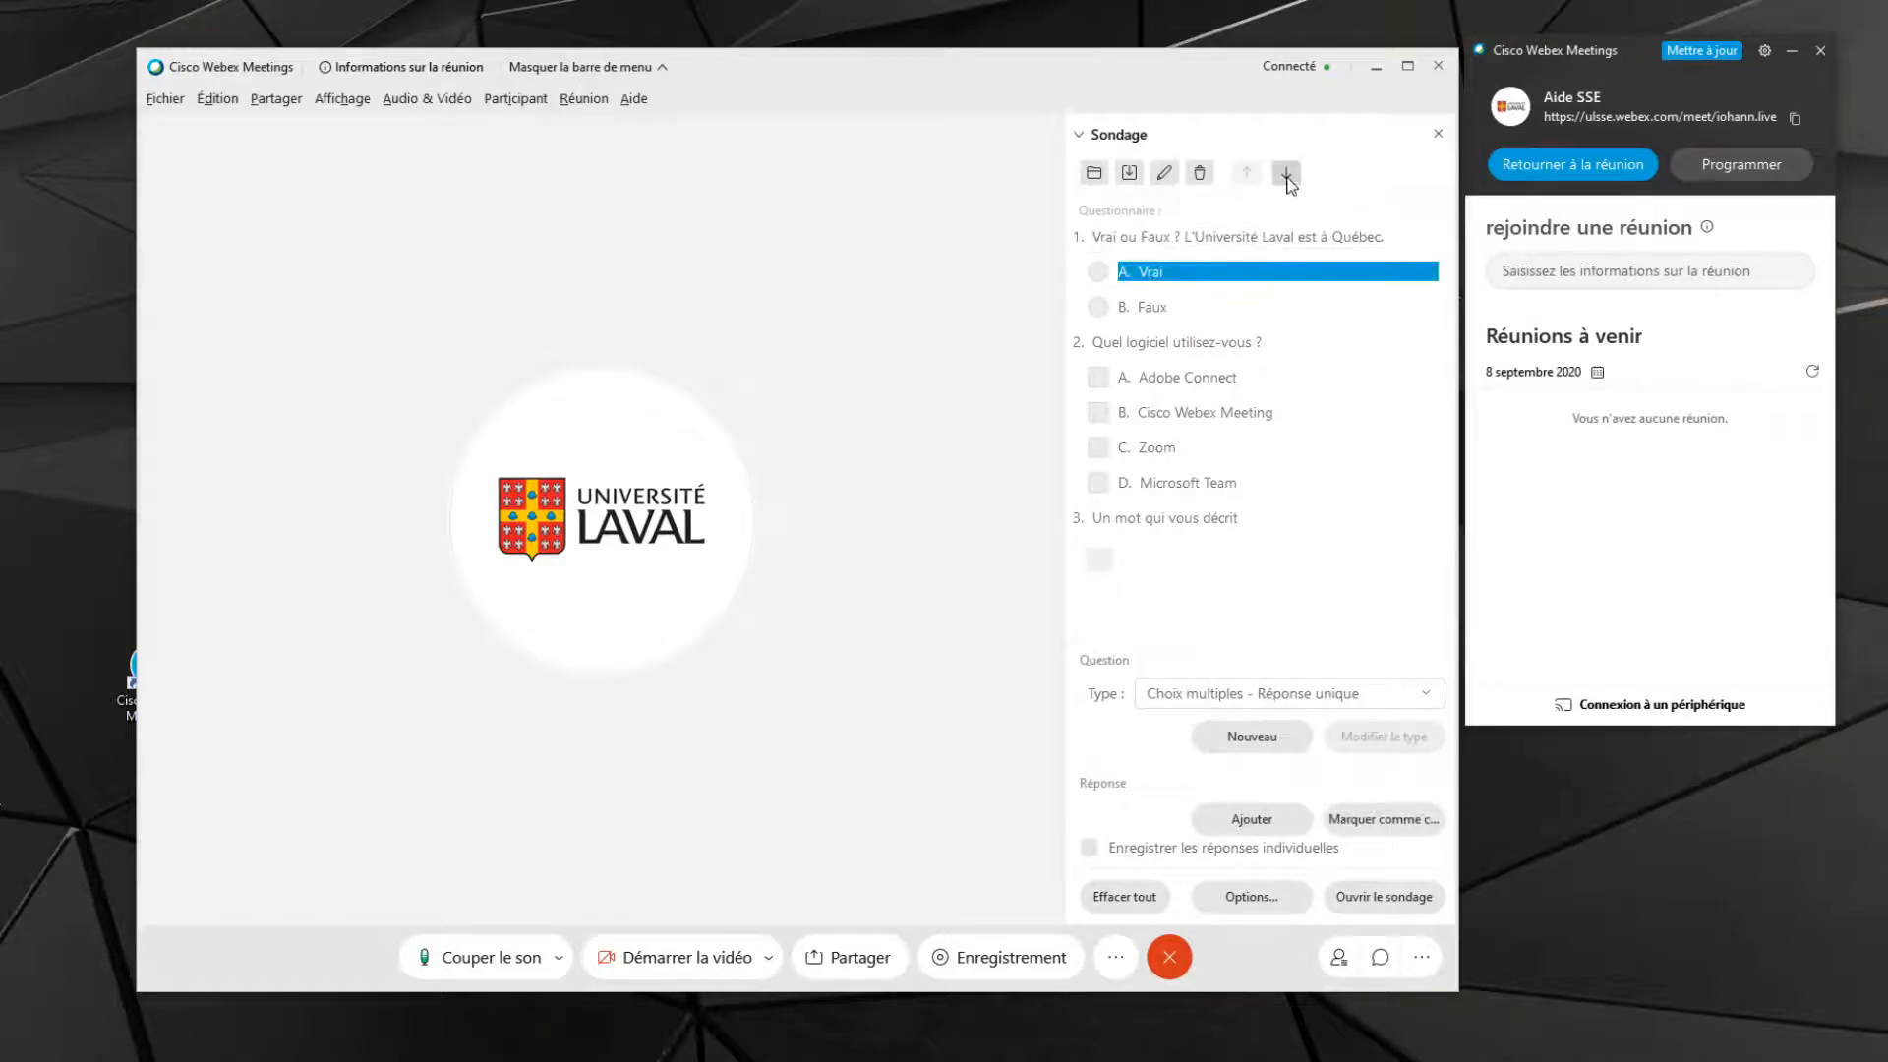
click(1286, 174)
click(1247, 174)
click(1170, 239)
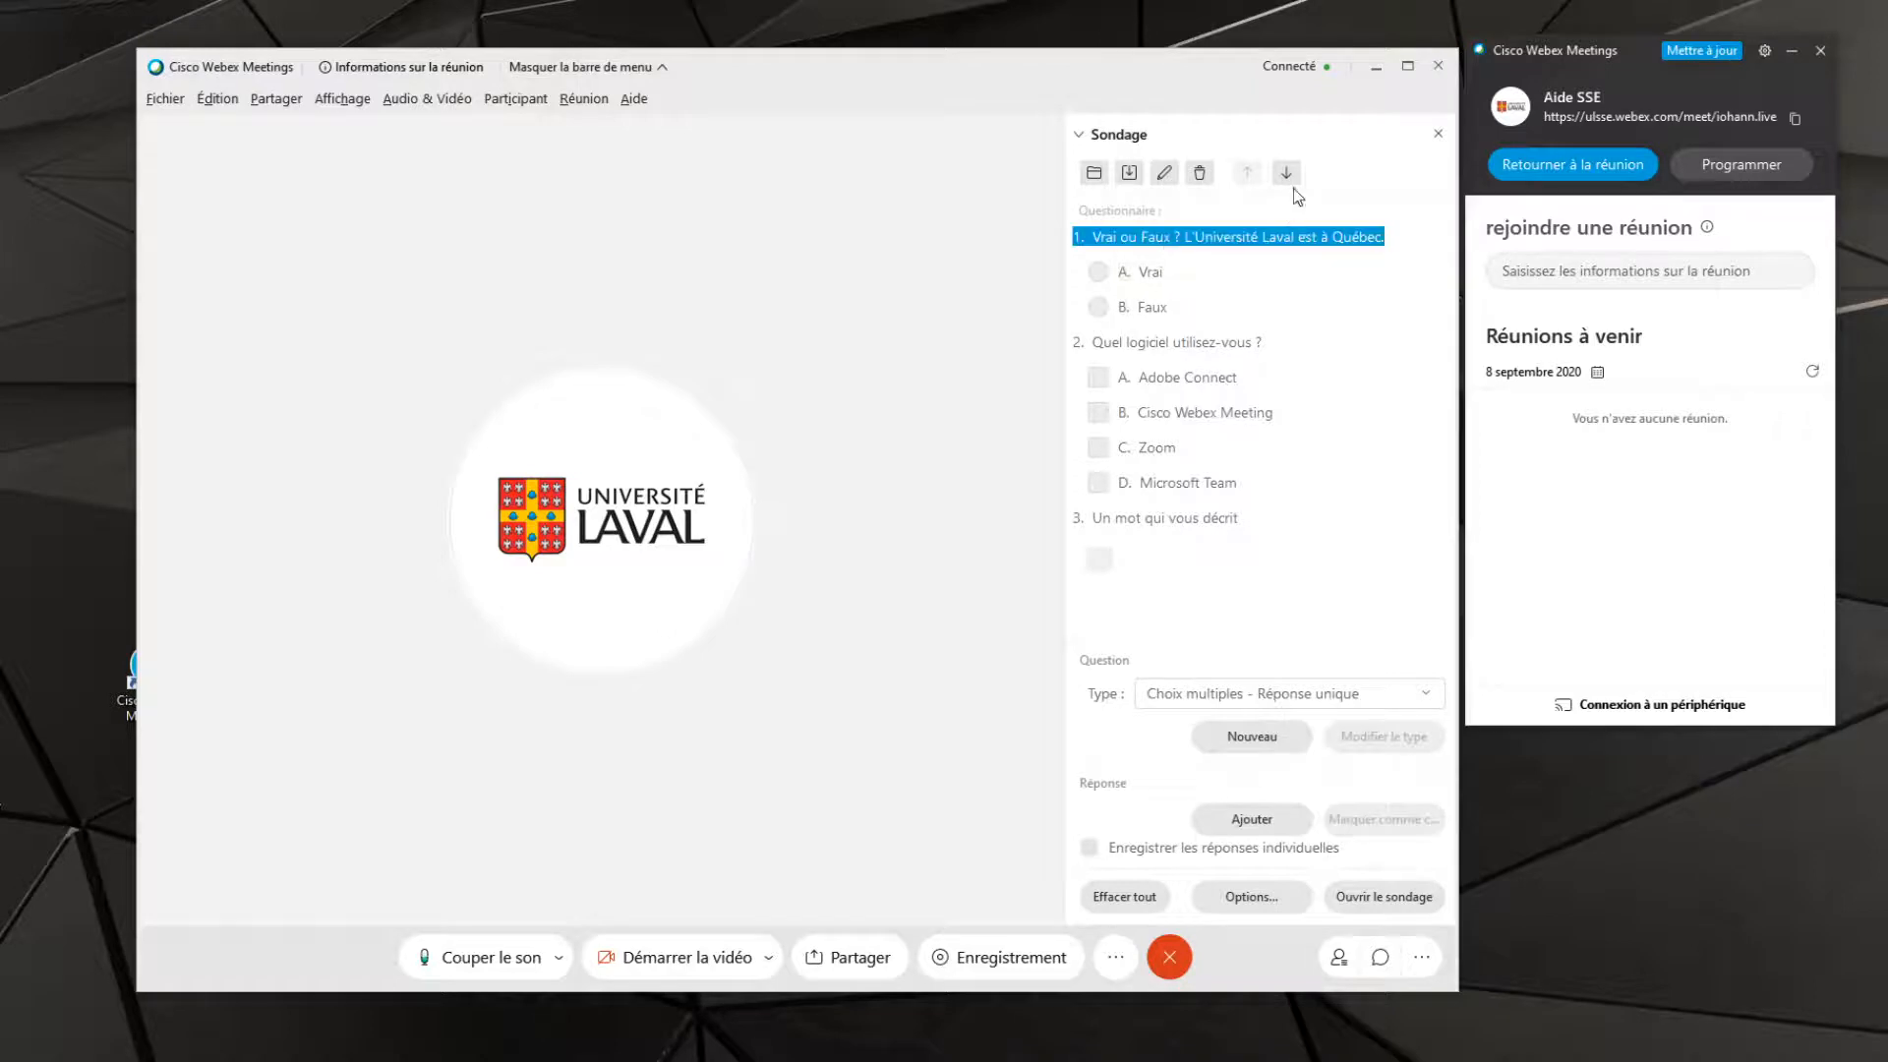
click(1286, 174)
click(1247, 174)
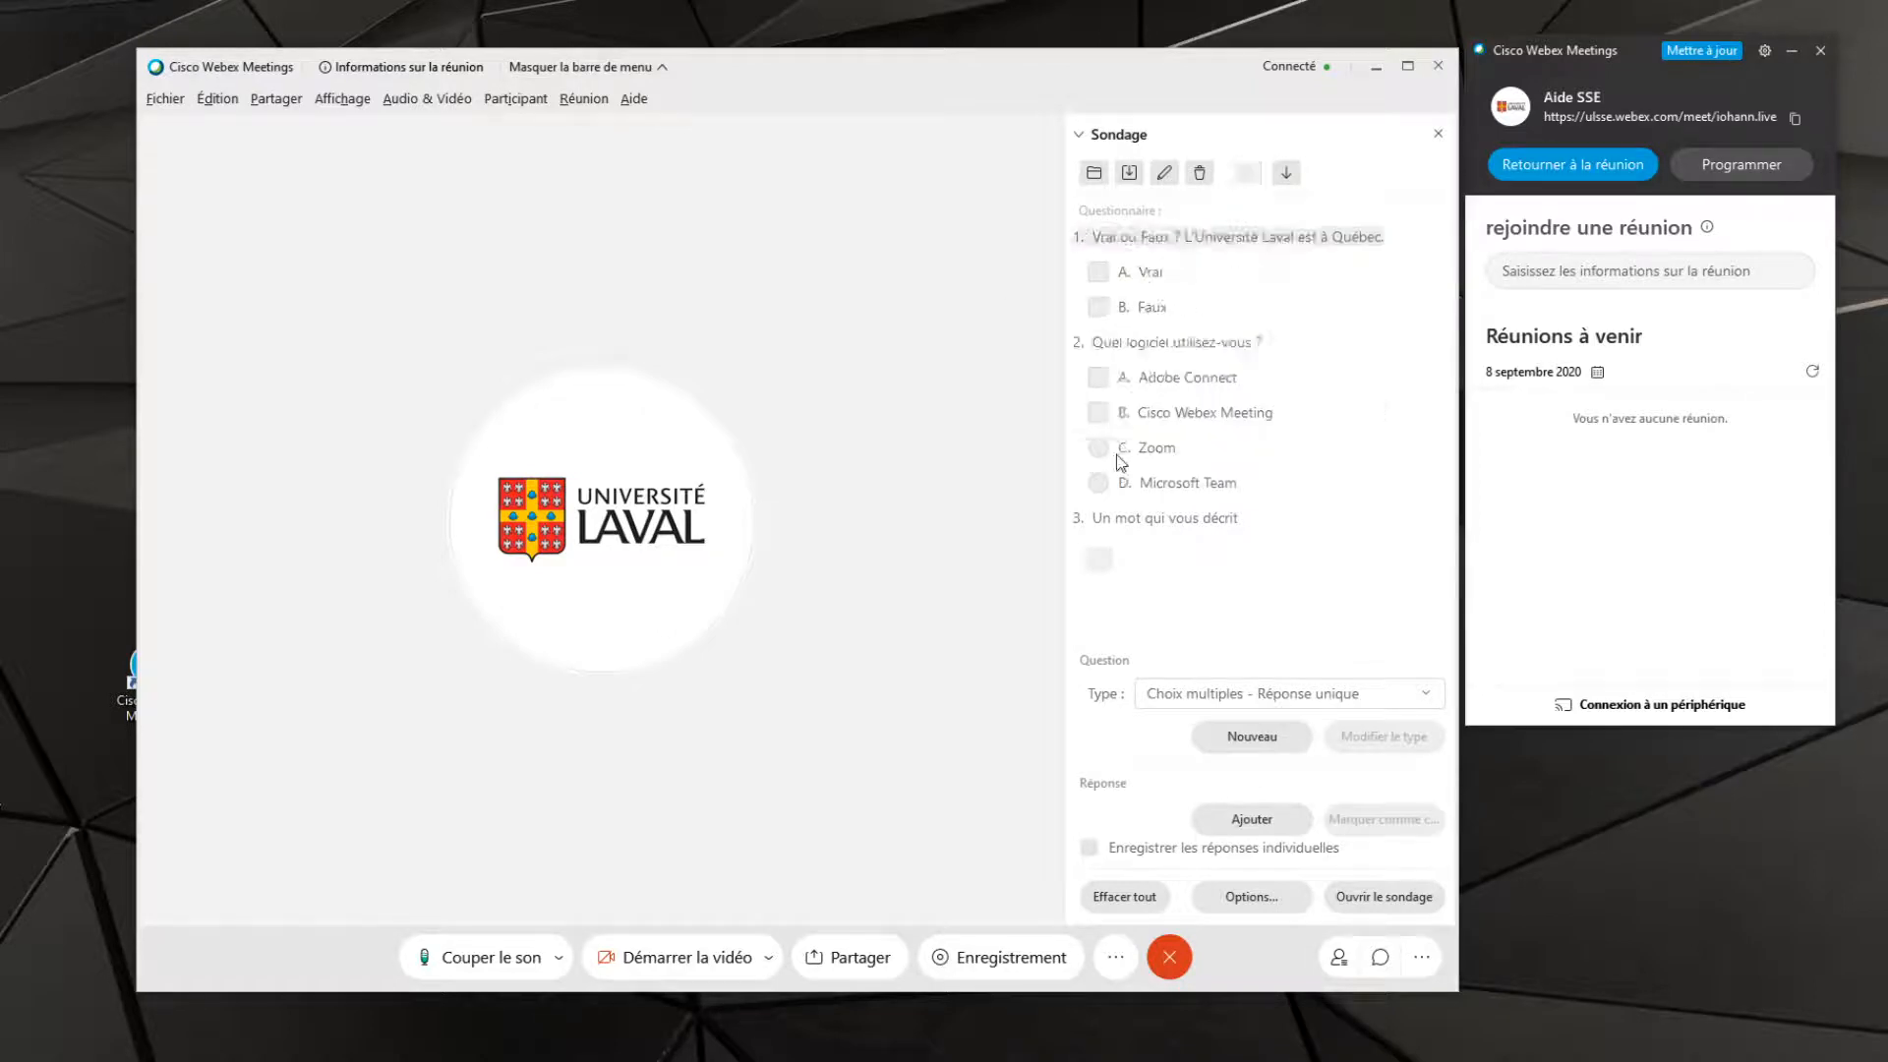
Change the type of the question "Quel logiciel utilisez-vous ?" to "Choix multiples - Réponse unique"
click(1224, 346)
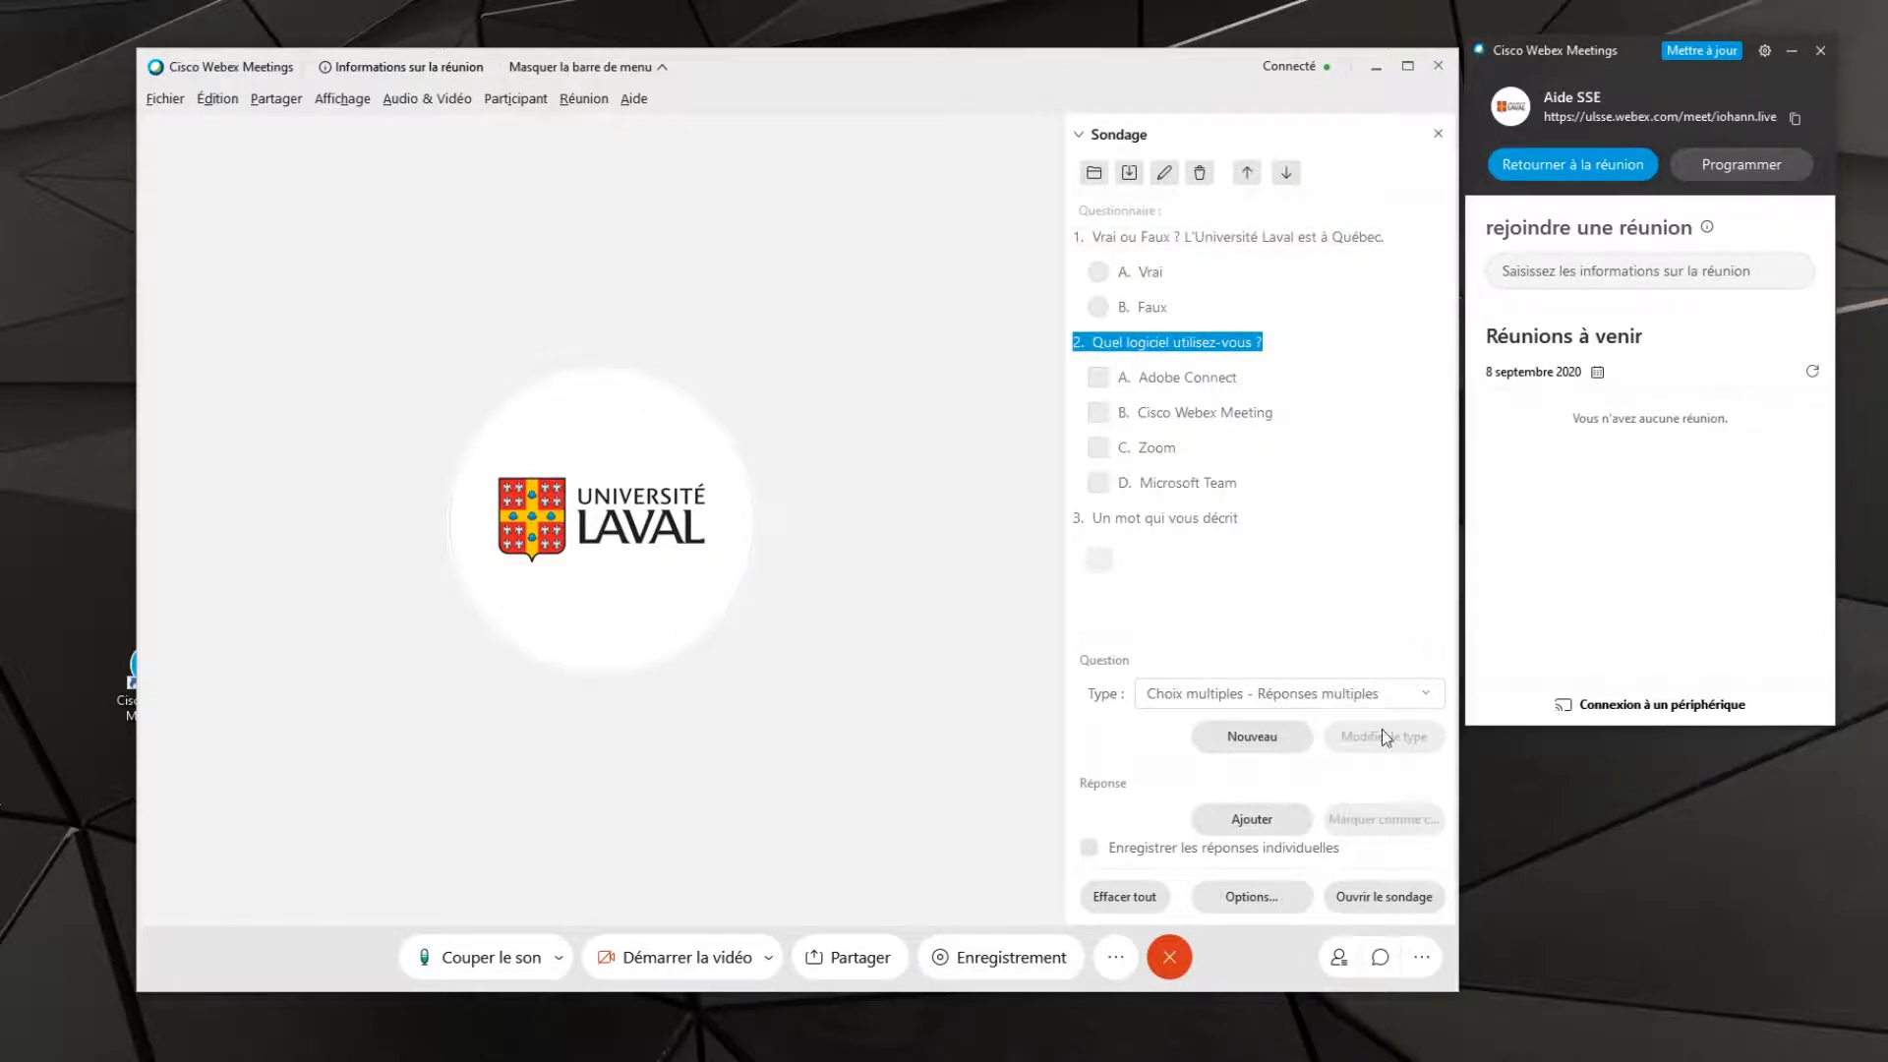
click(1335, 694)
click(1274, 730)
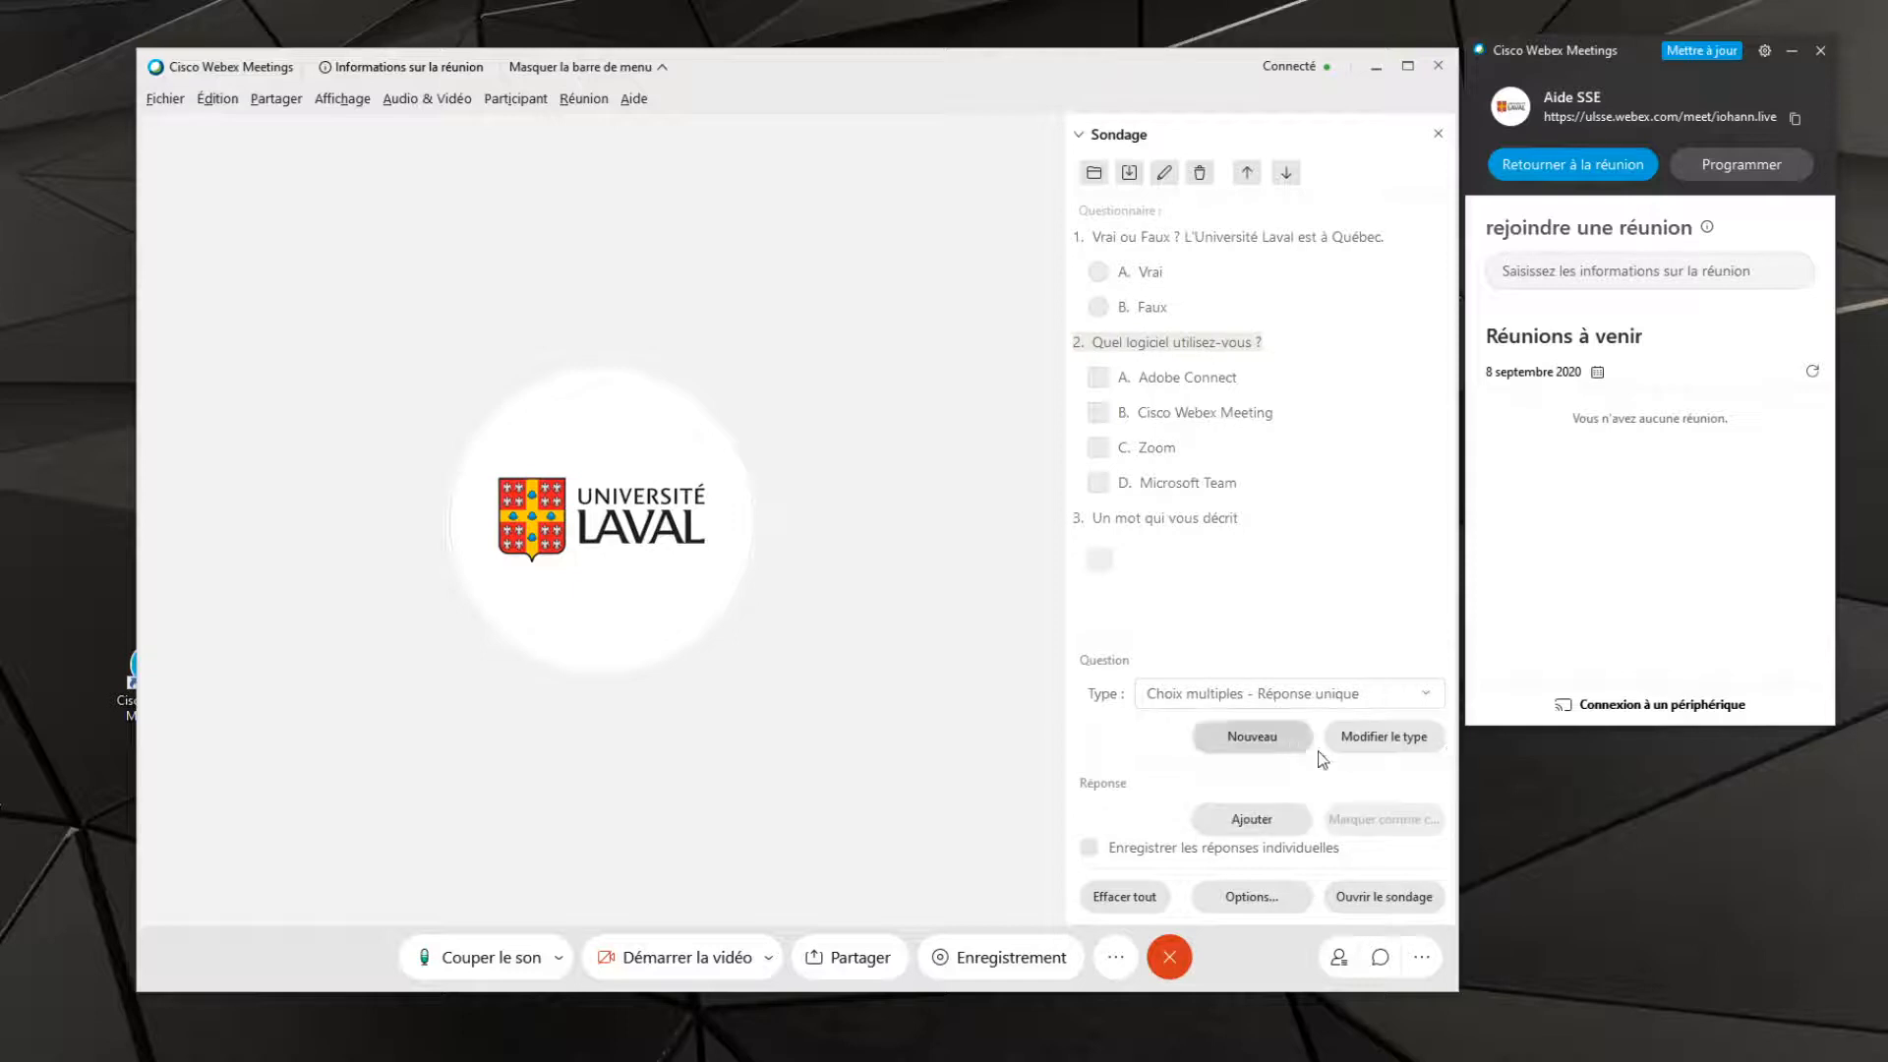
click(1384, 739)
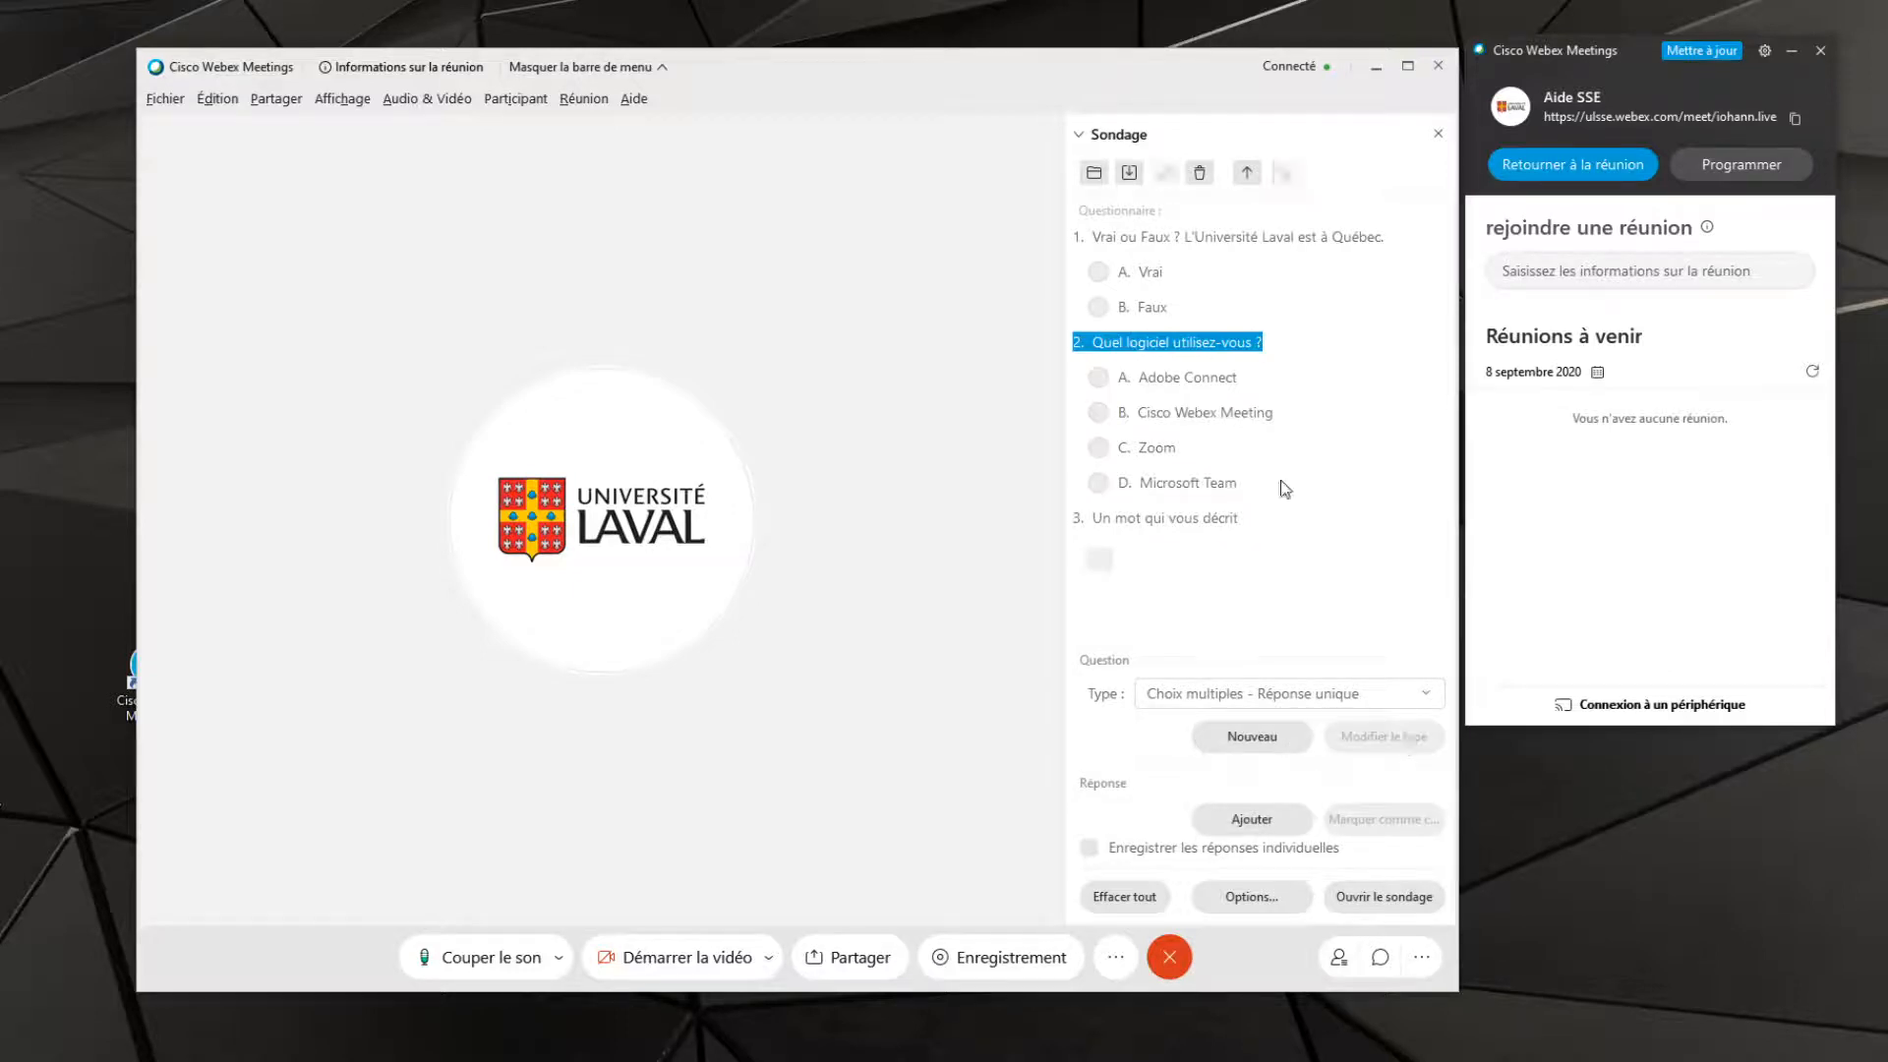
Return the second question to the type "Choix multiples - Réponses multiples"
click(1318, 701)
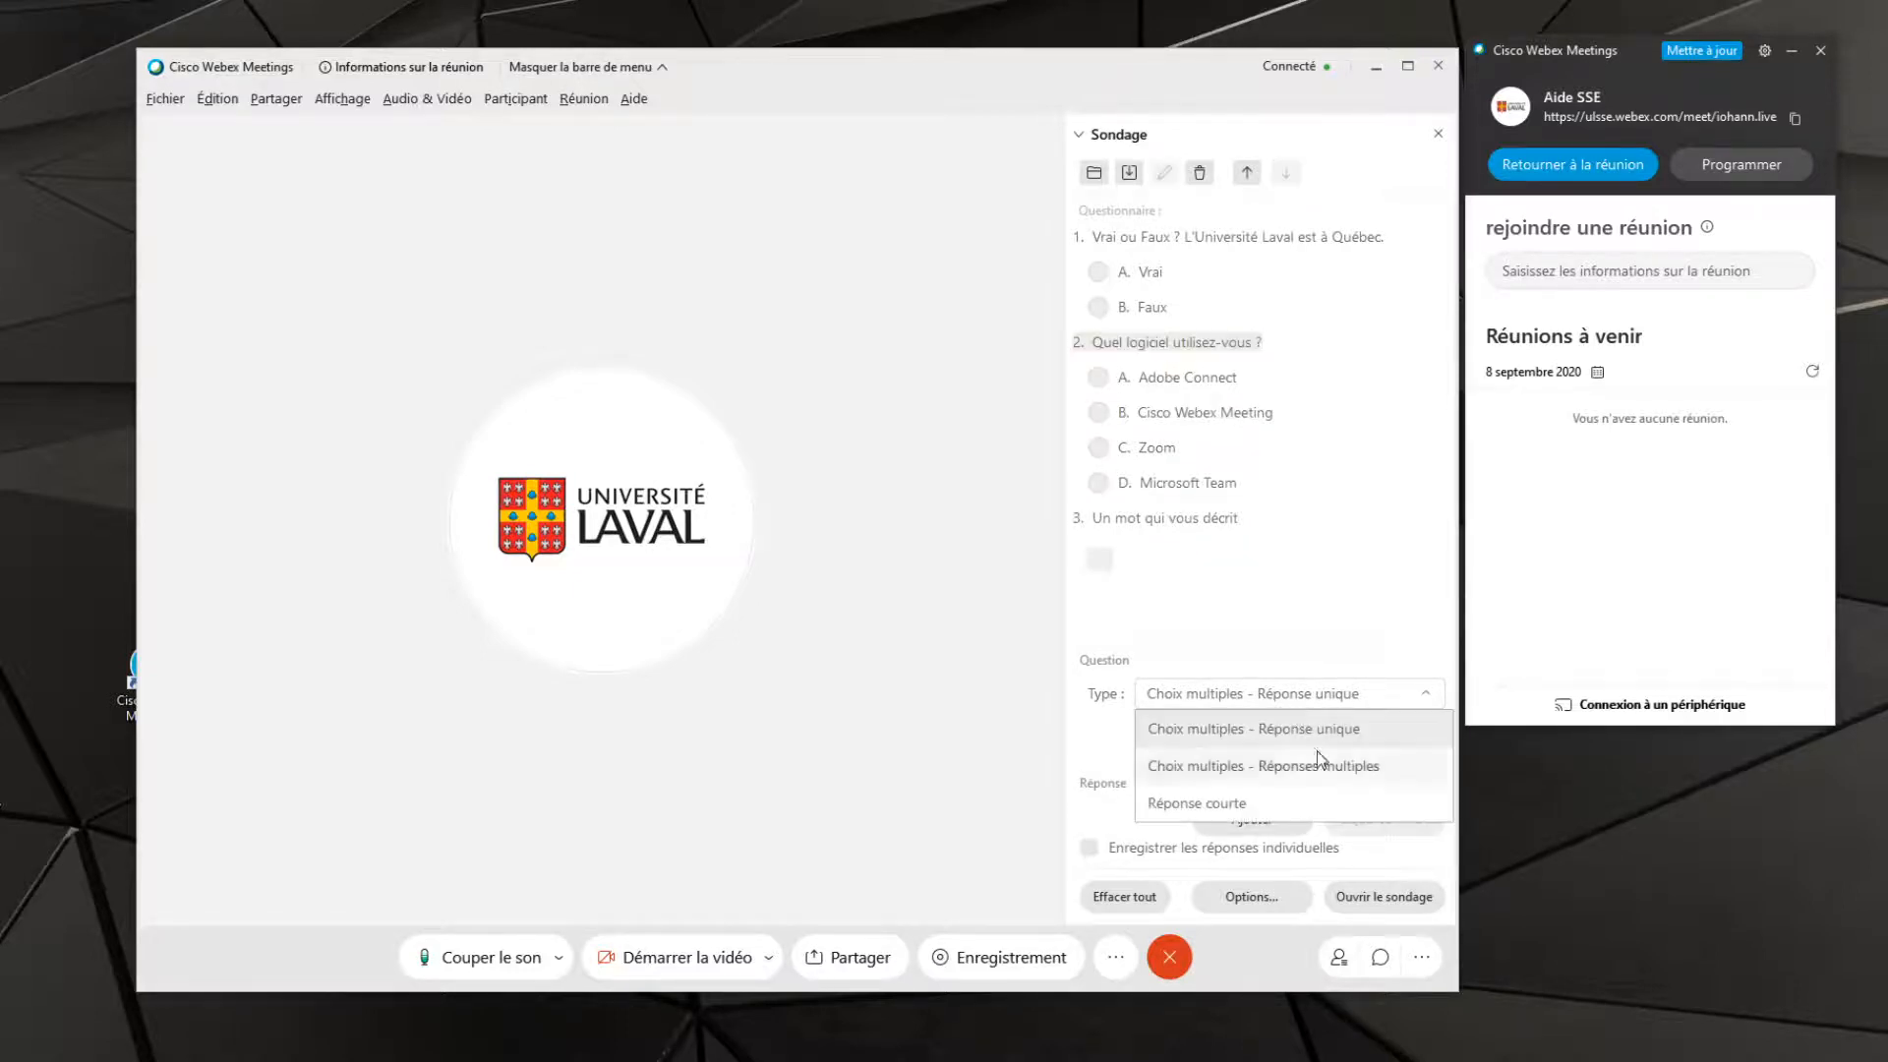
click(1321, 760)
click(1385, 737)
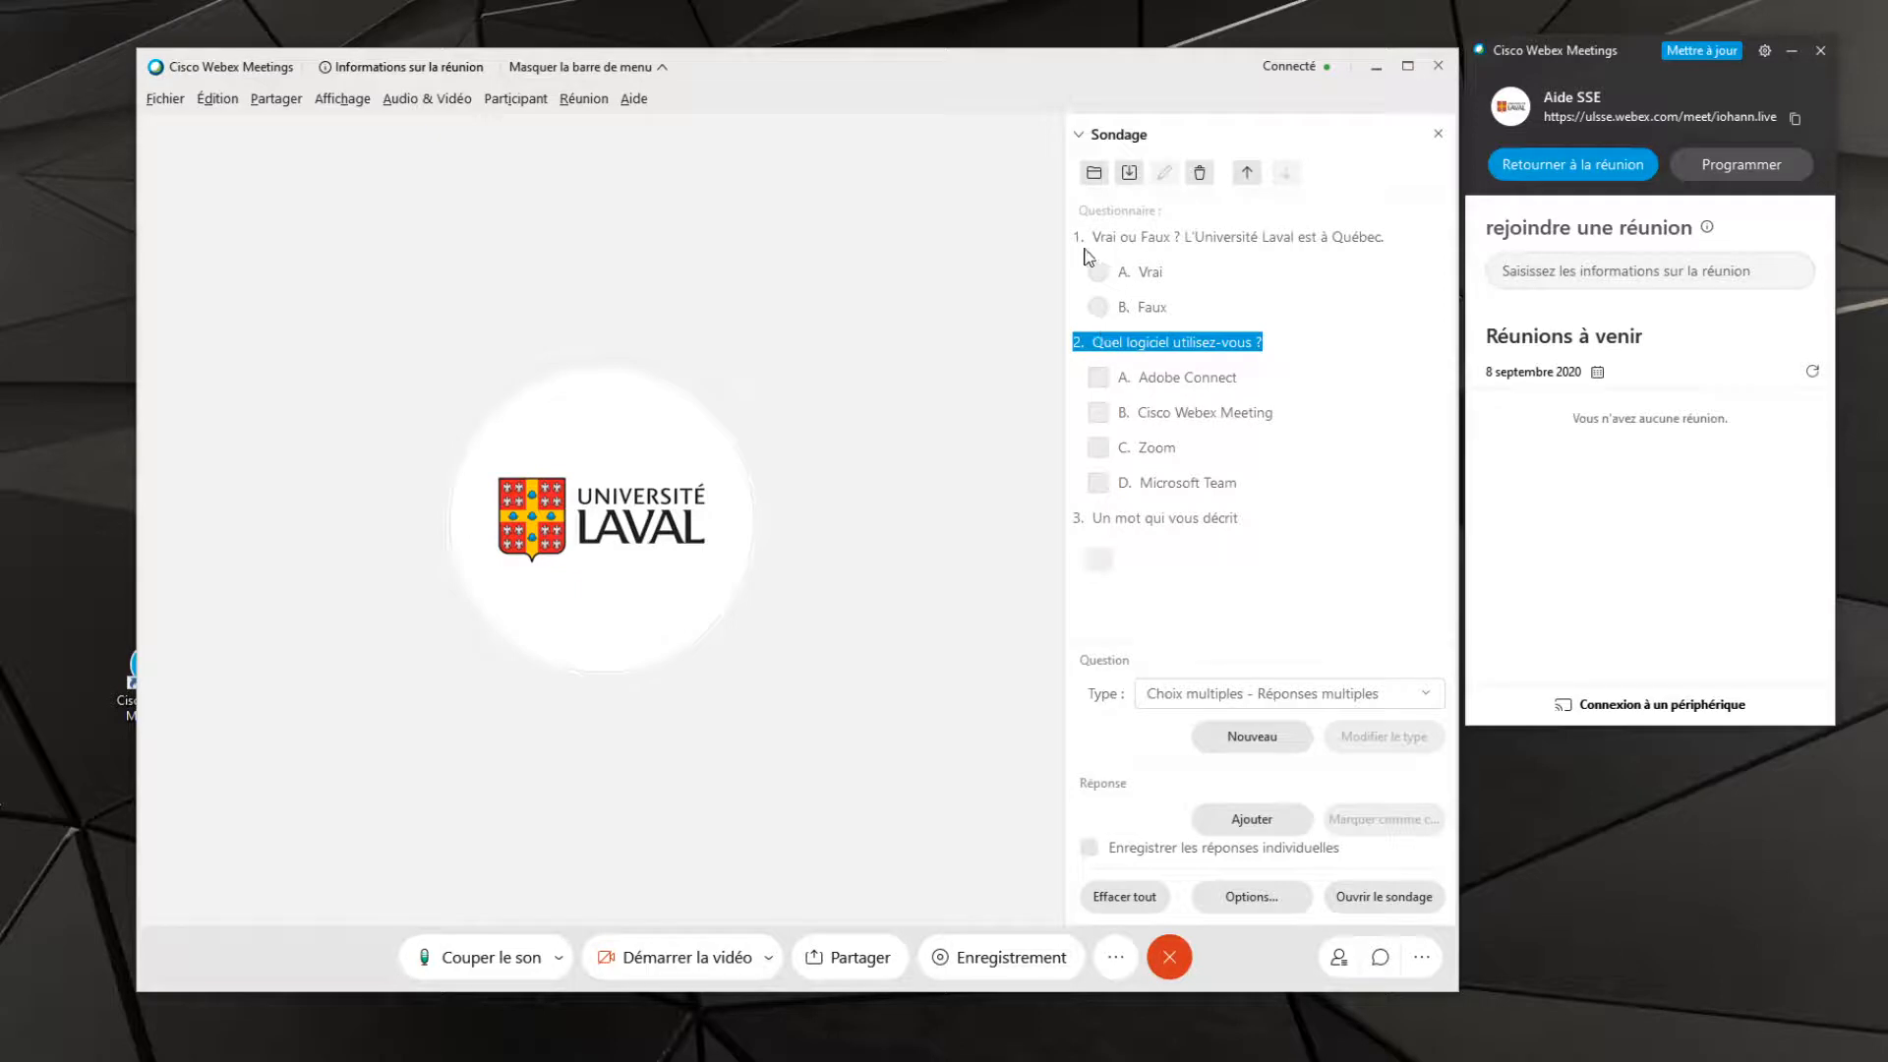
Switch the second question to the single-answer type "Choix multiples - Réponse unique" once more
click(1344, 698)
click(1318, 730)
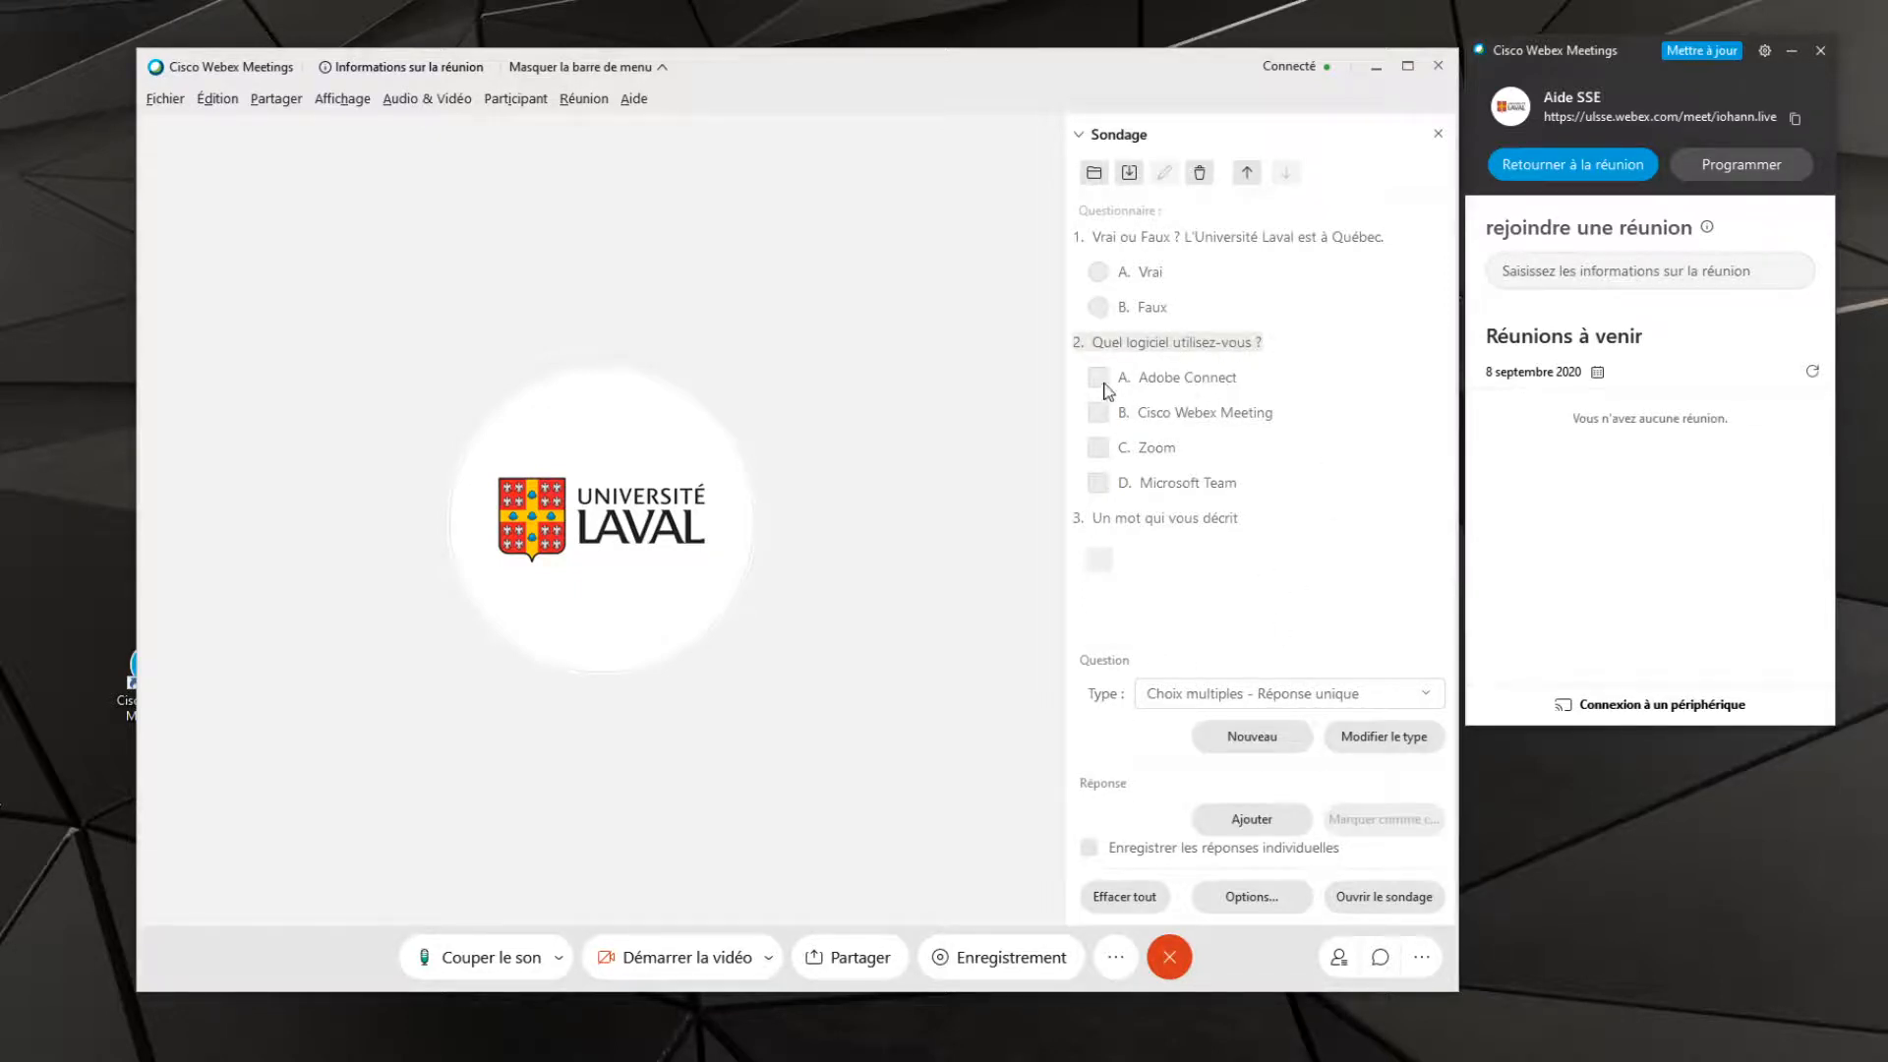
click(1383, 738)
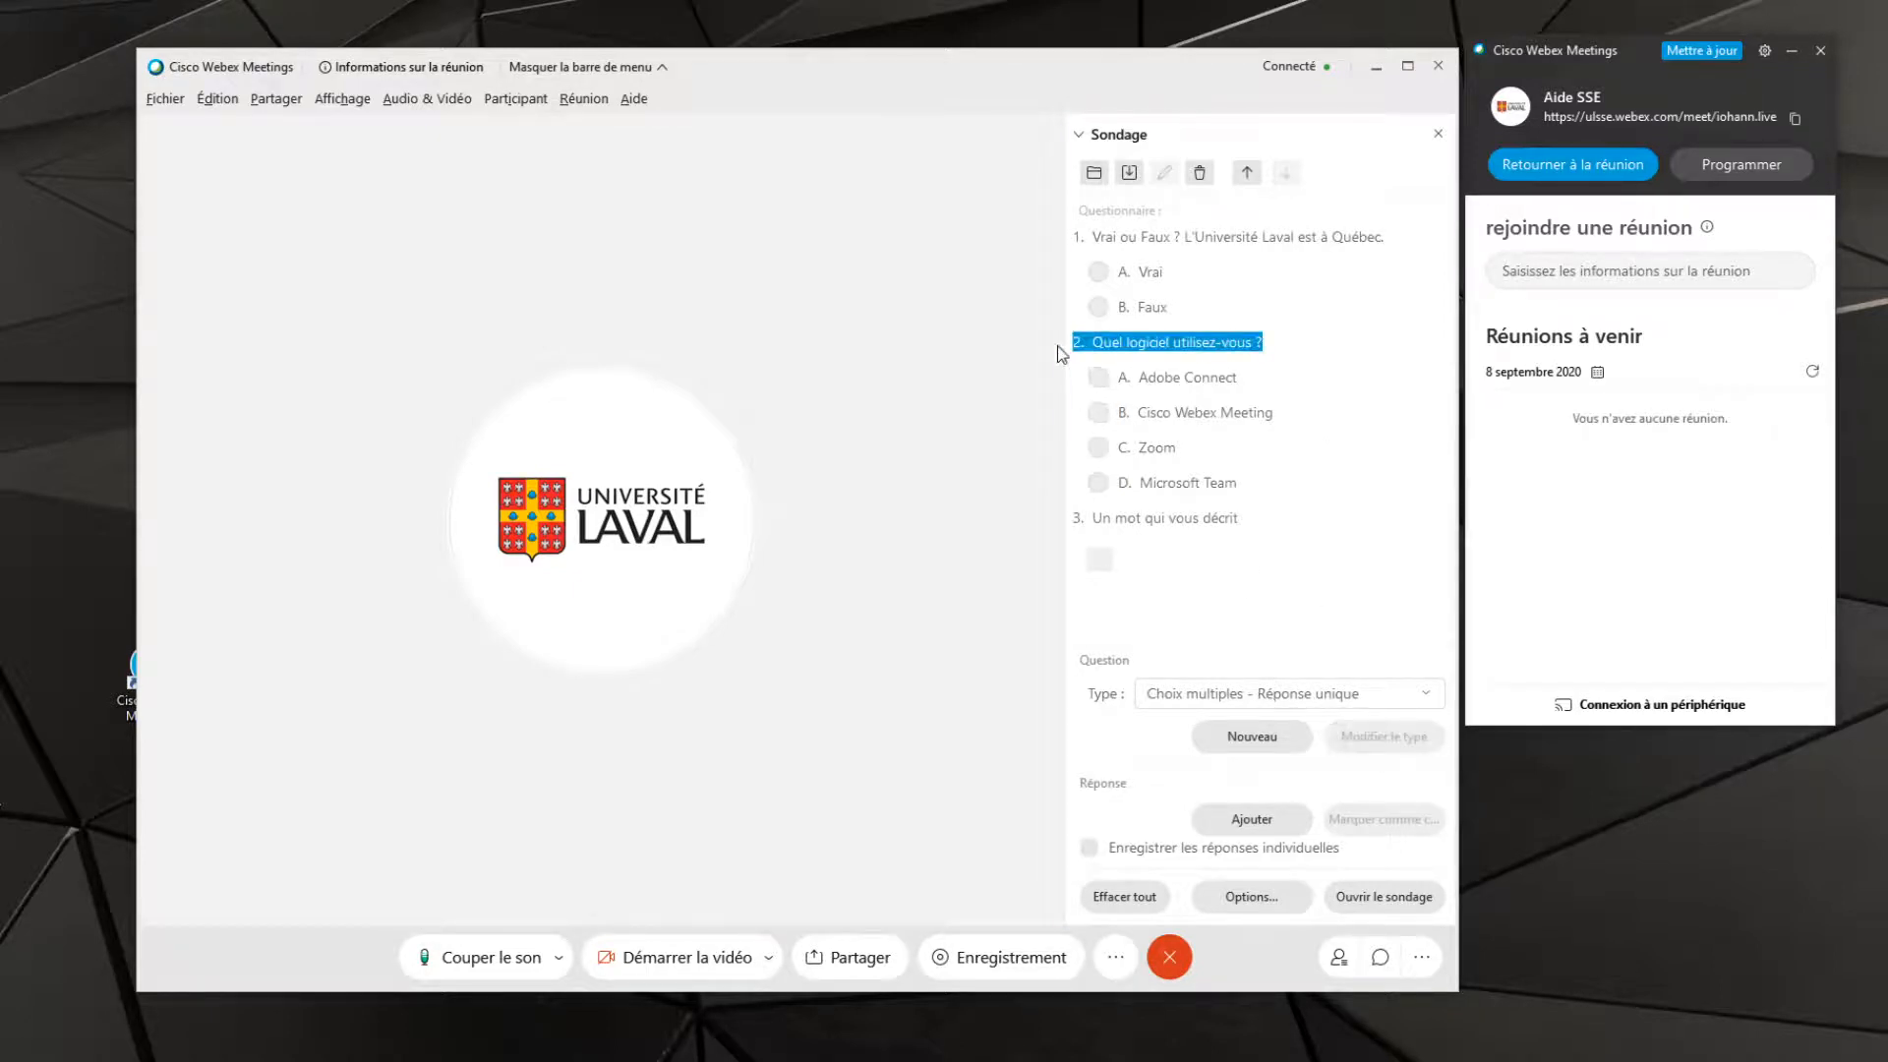
Restore the second question's type to "Choix multiples - Réponses multiples"
click(1283, 698)
click(1313, 767)
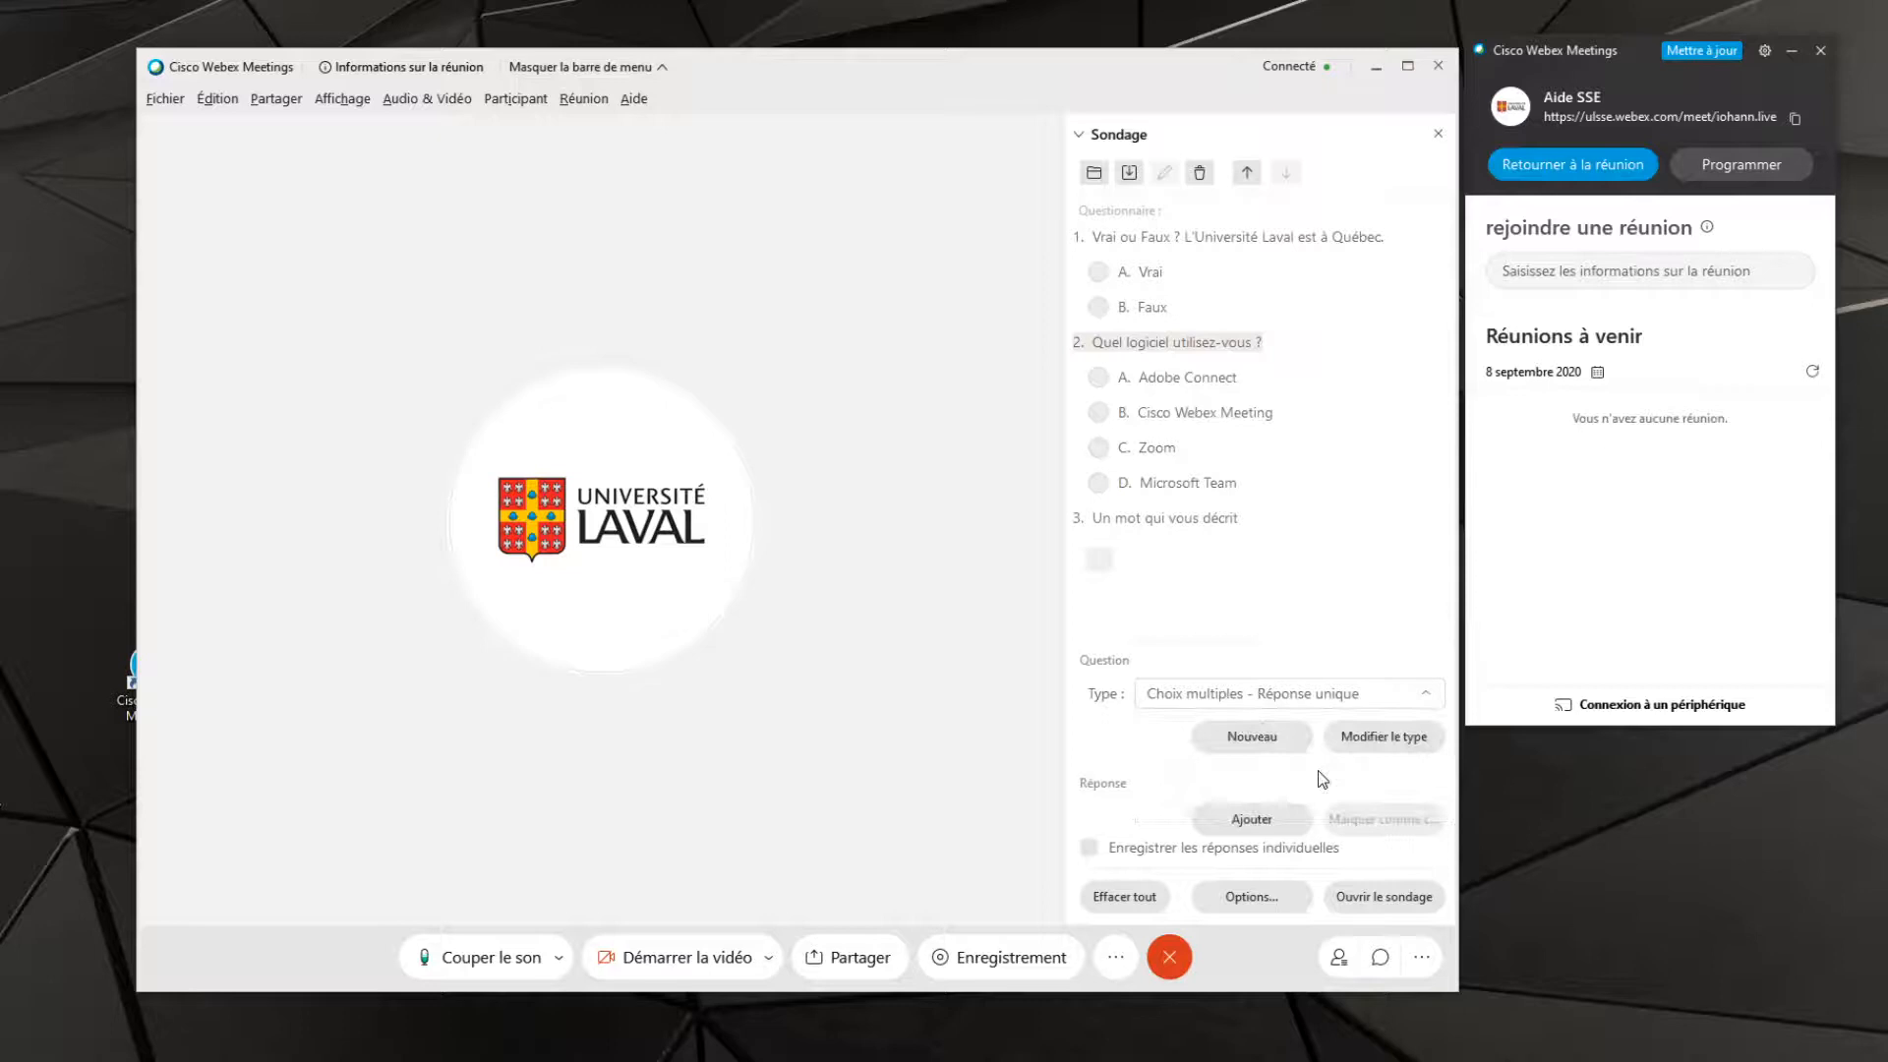
click(1380, 738)
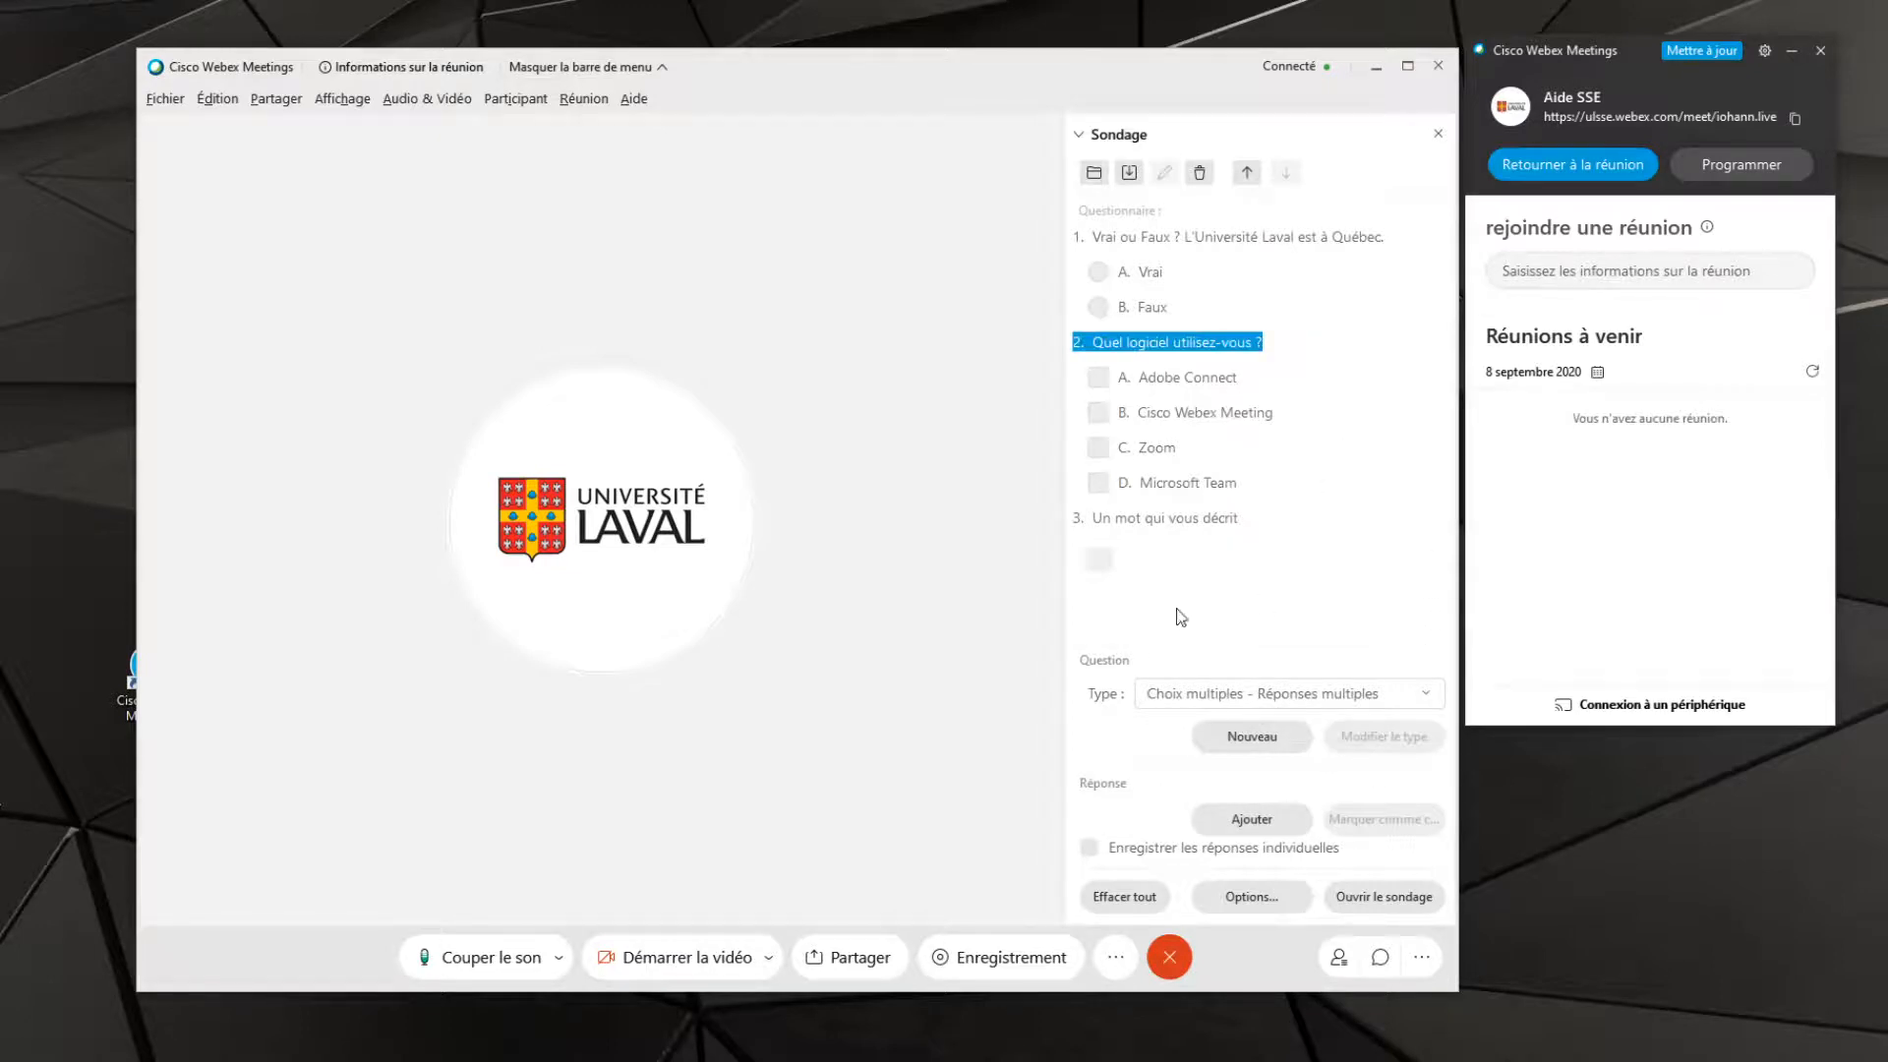
Turn the timer display off and back on in the poll options, and accept the options with the 5.00-minute alarm
click(1253, 901)
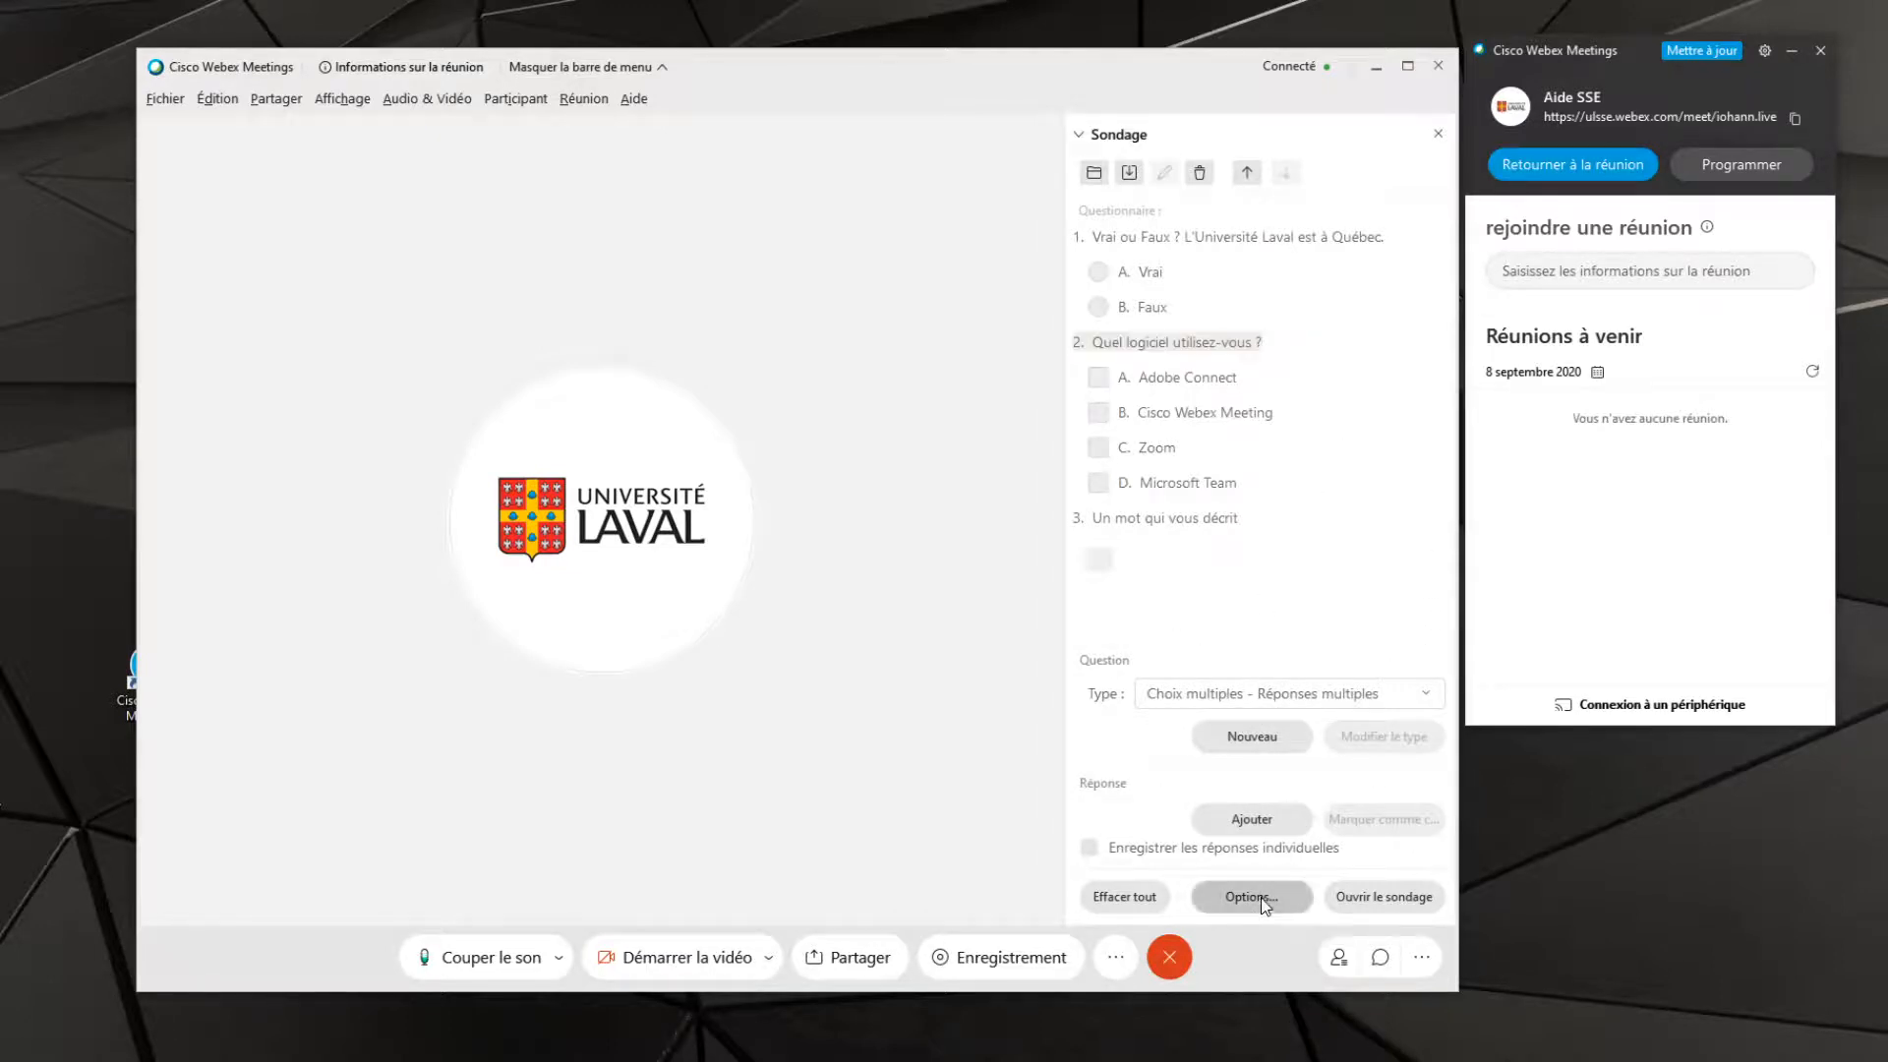
drag(843, 362, 971, 403)
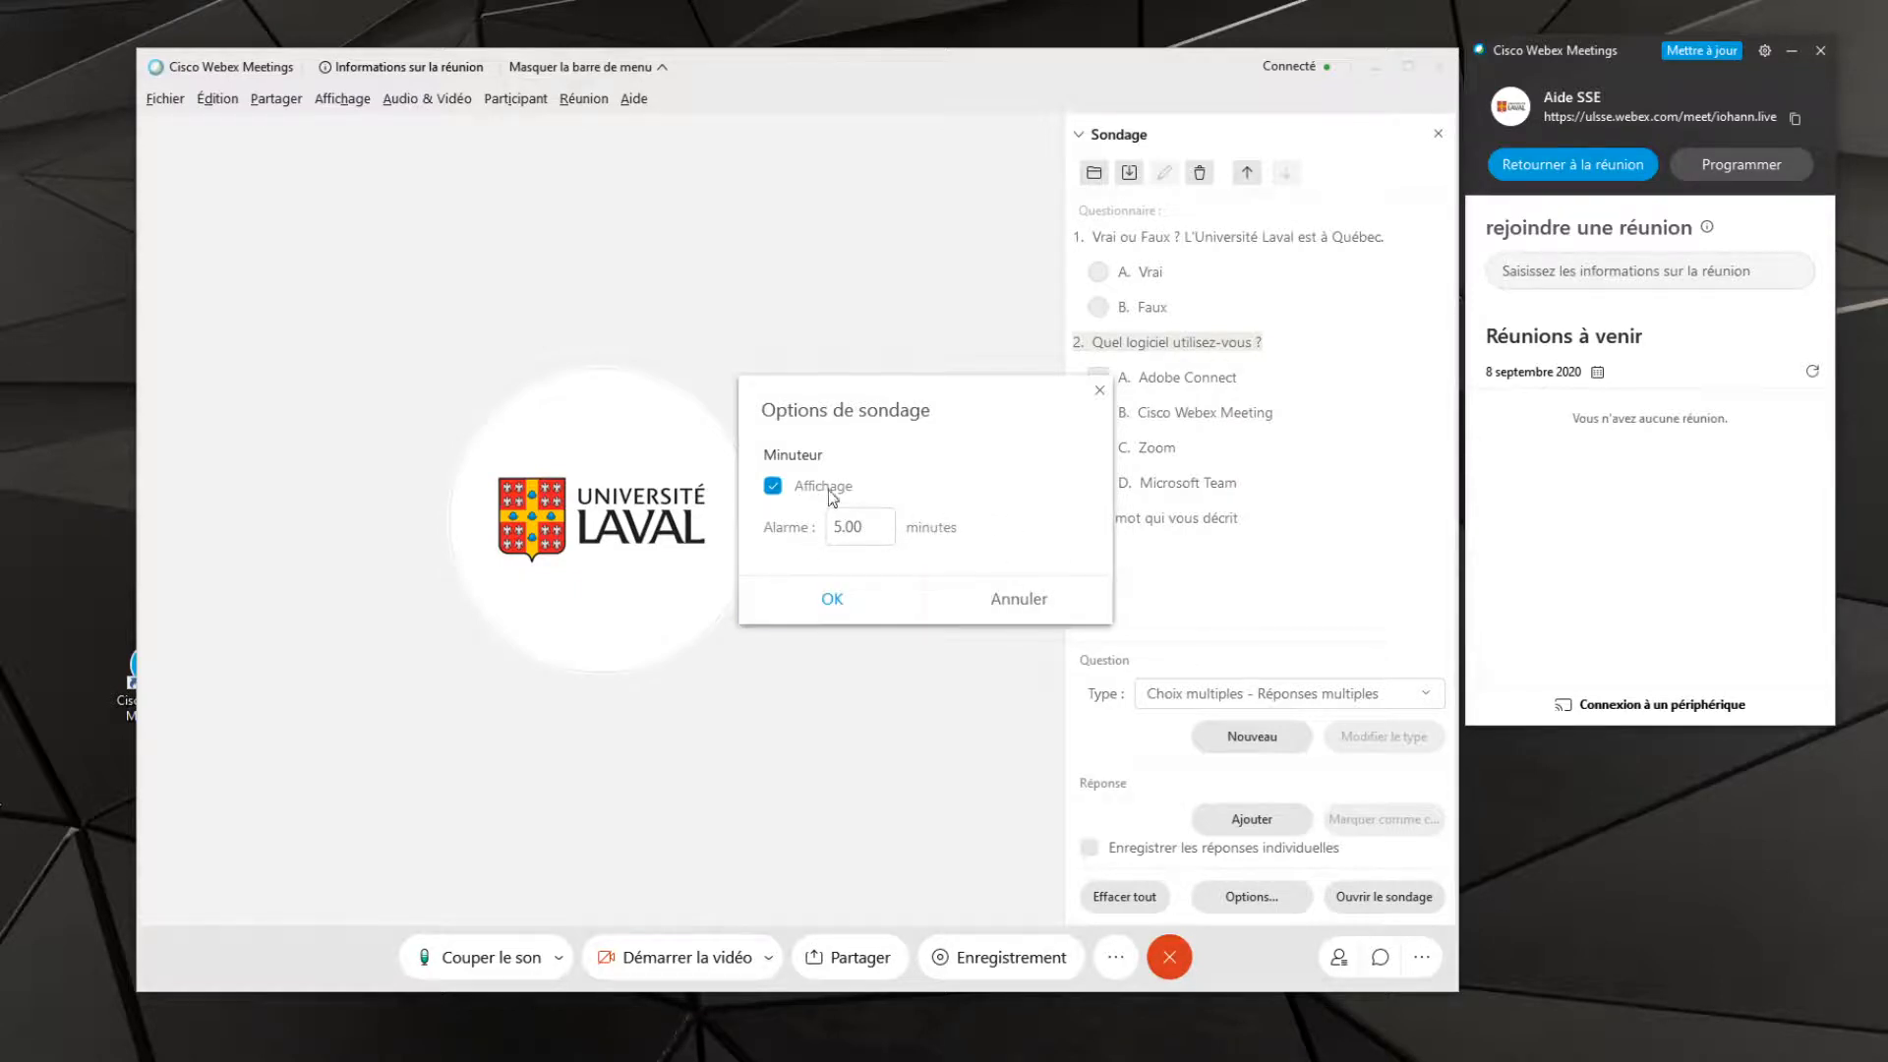
click(774, 486)
click(772, 486)
click(818, 602)
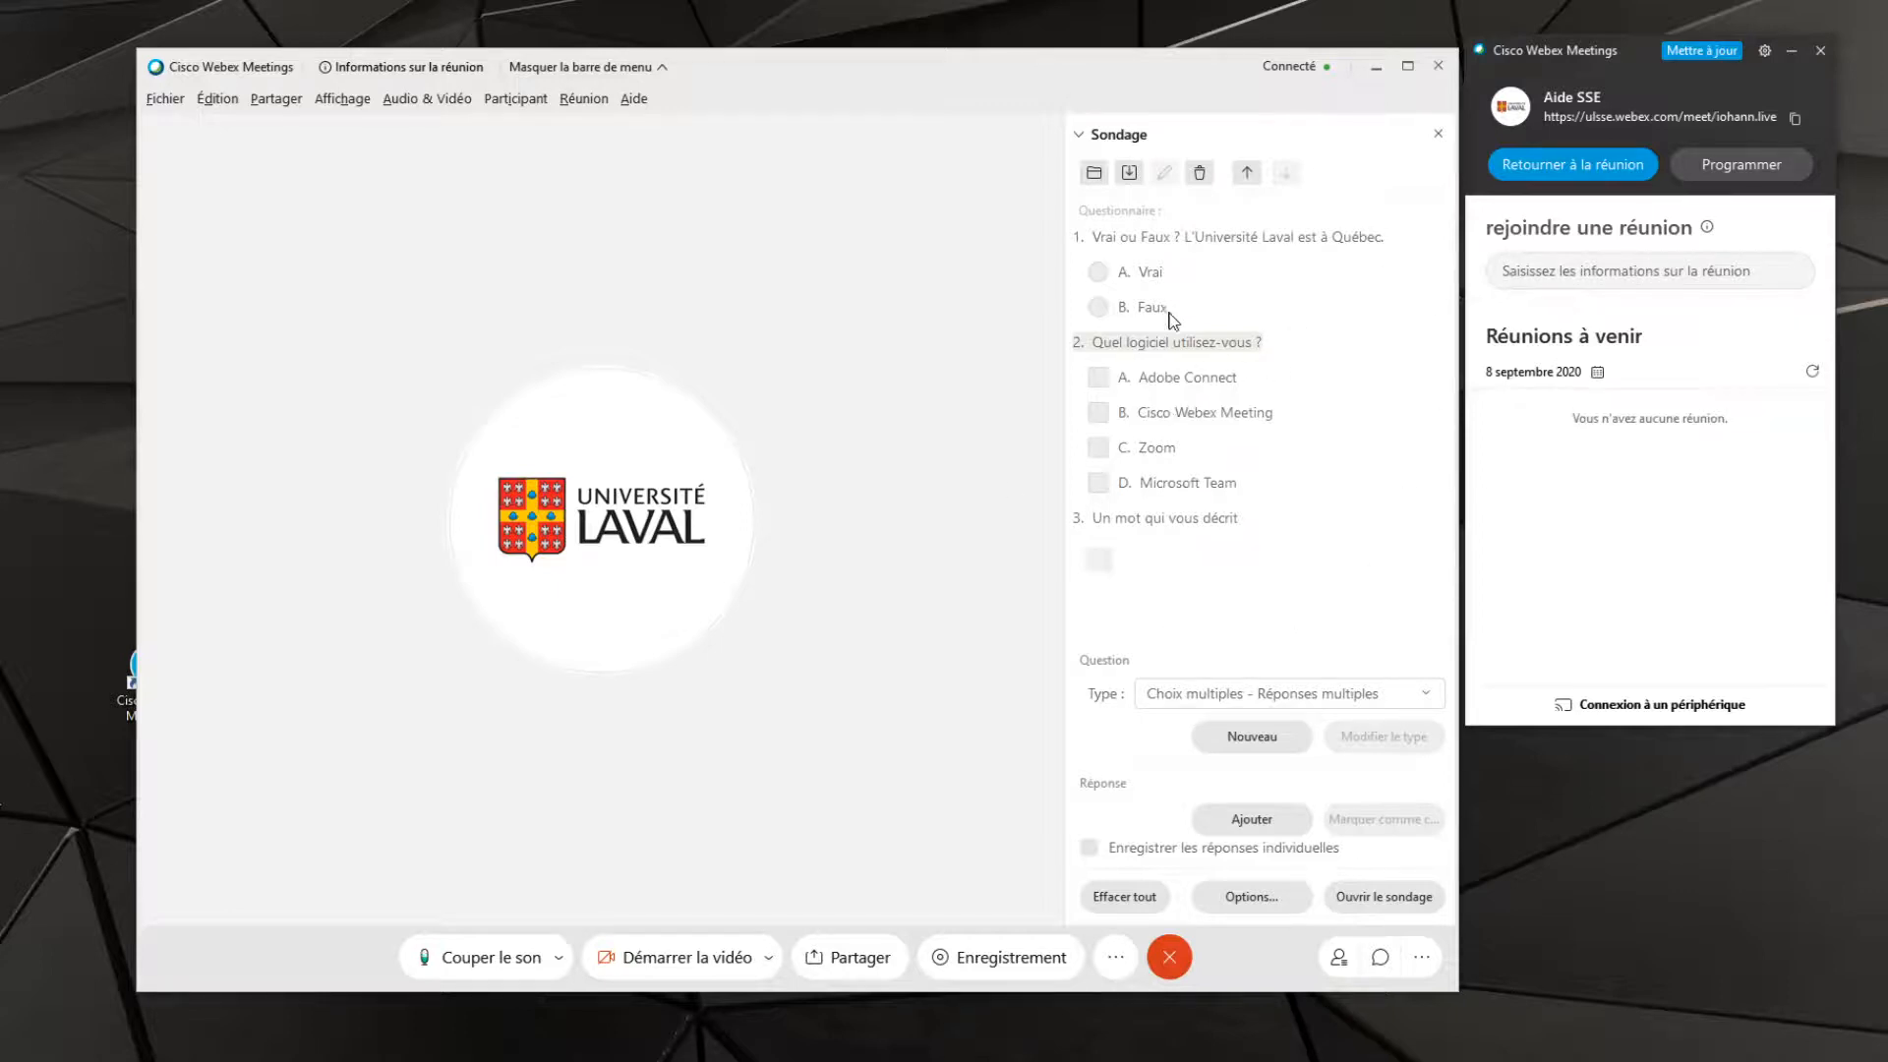
Save the poll questions on the desktop as Sondage.atp and clear the whole questionnaire
click(1129, 173)
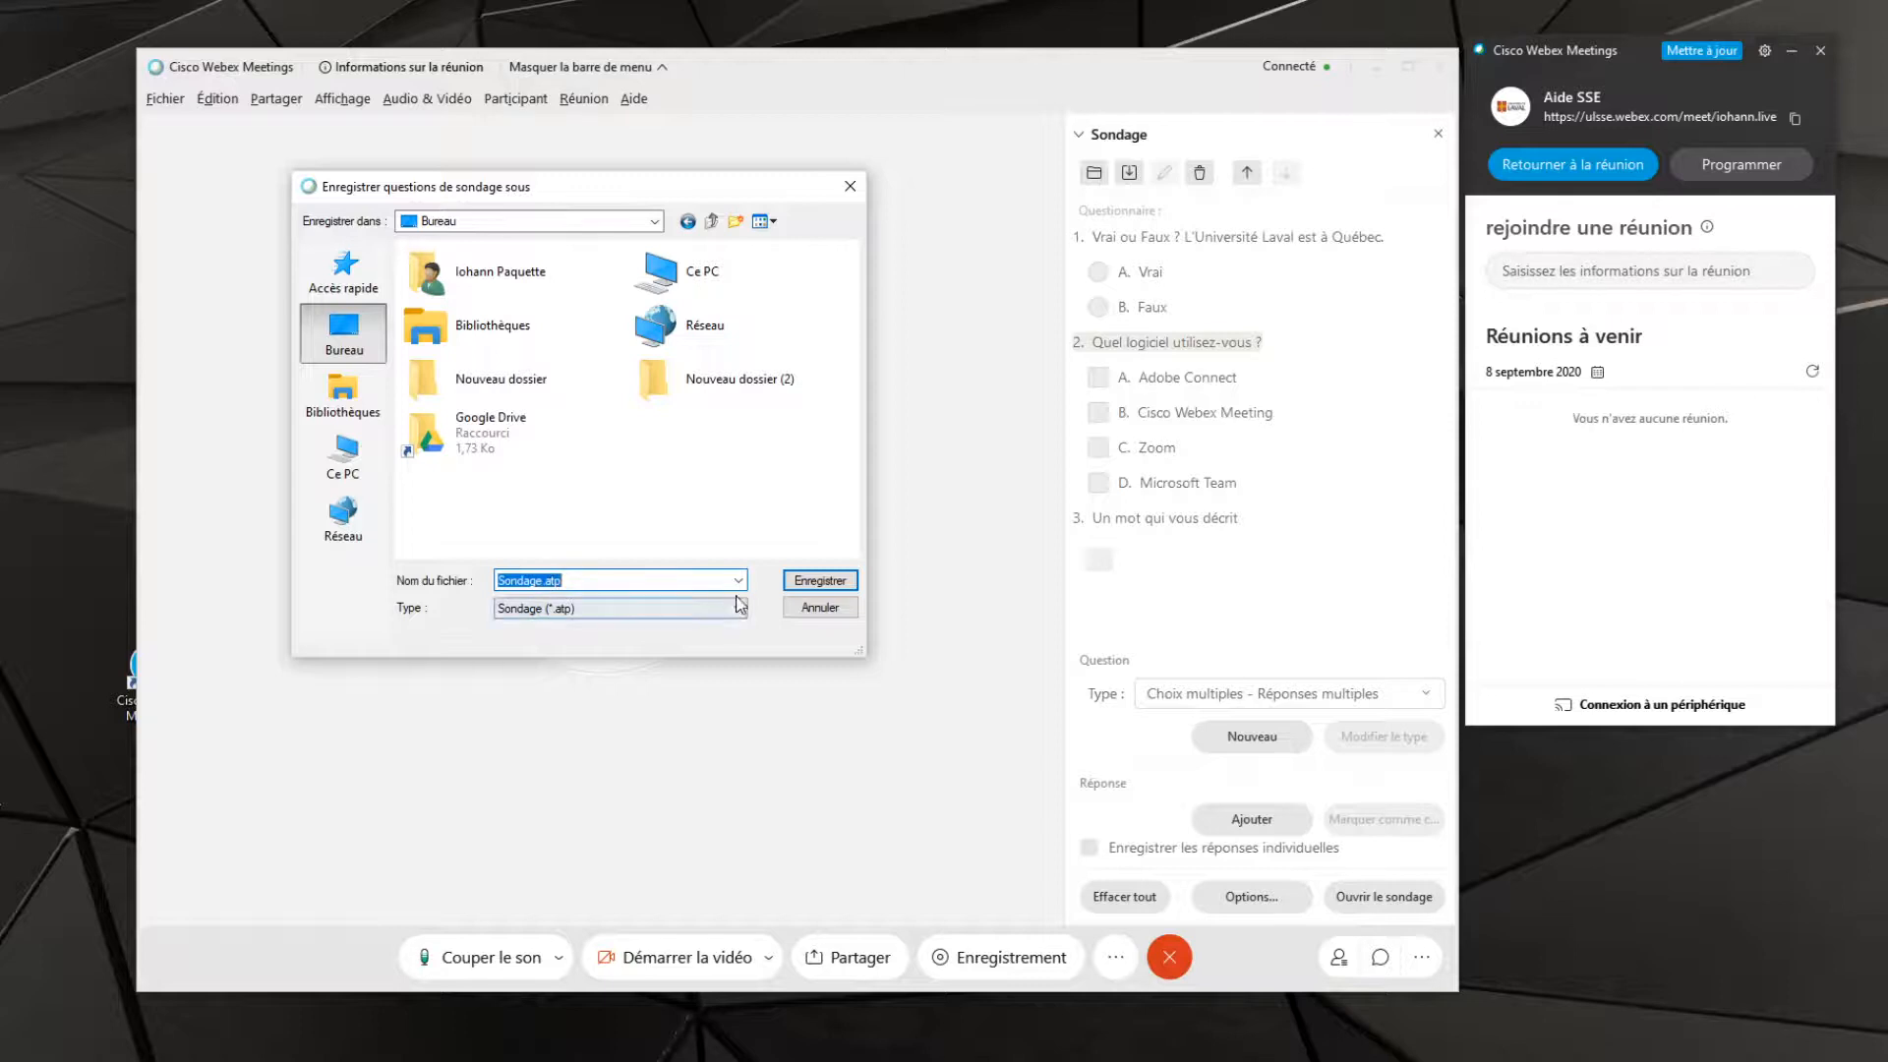
click(831, 582)
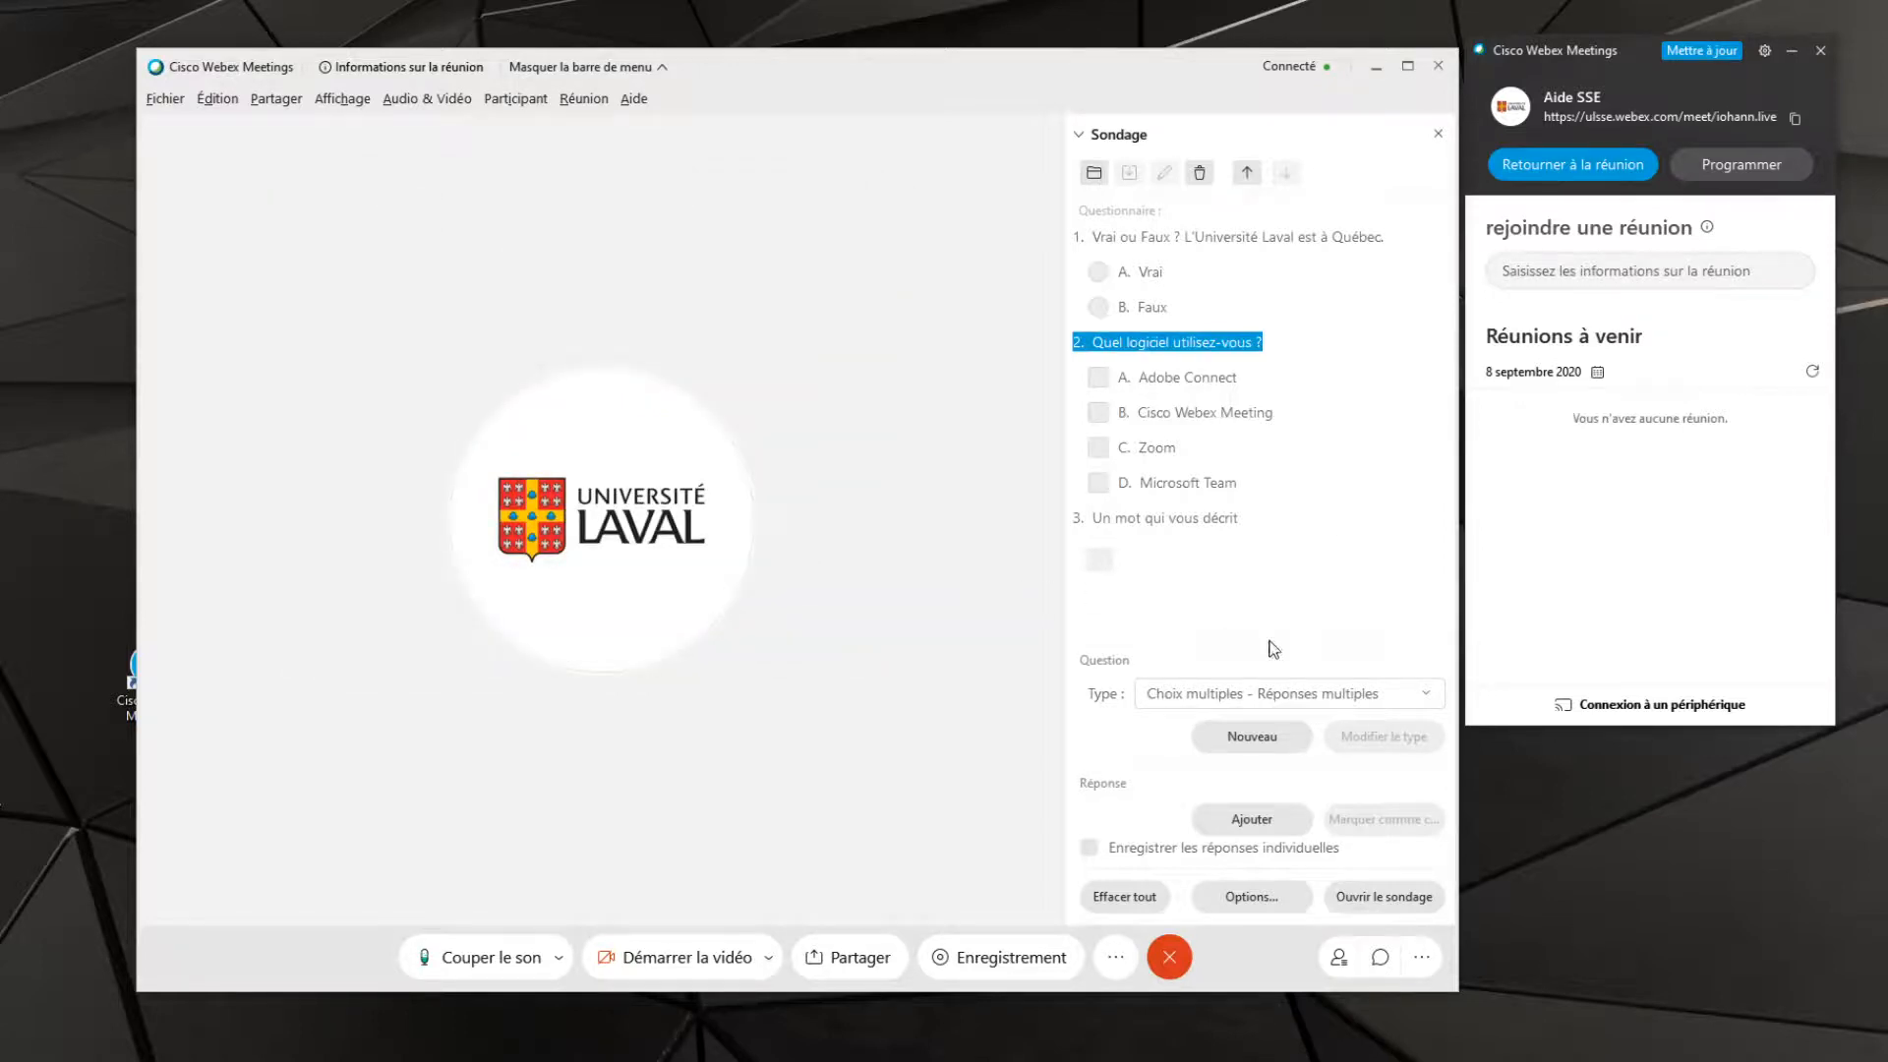
click(1148, 890)
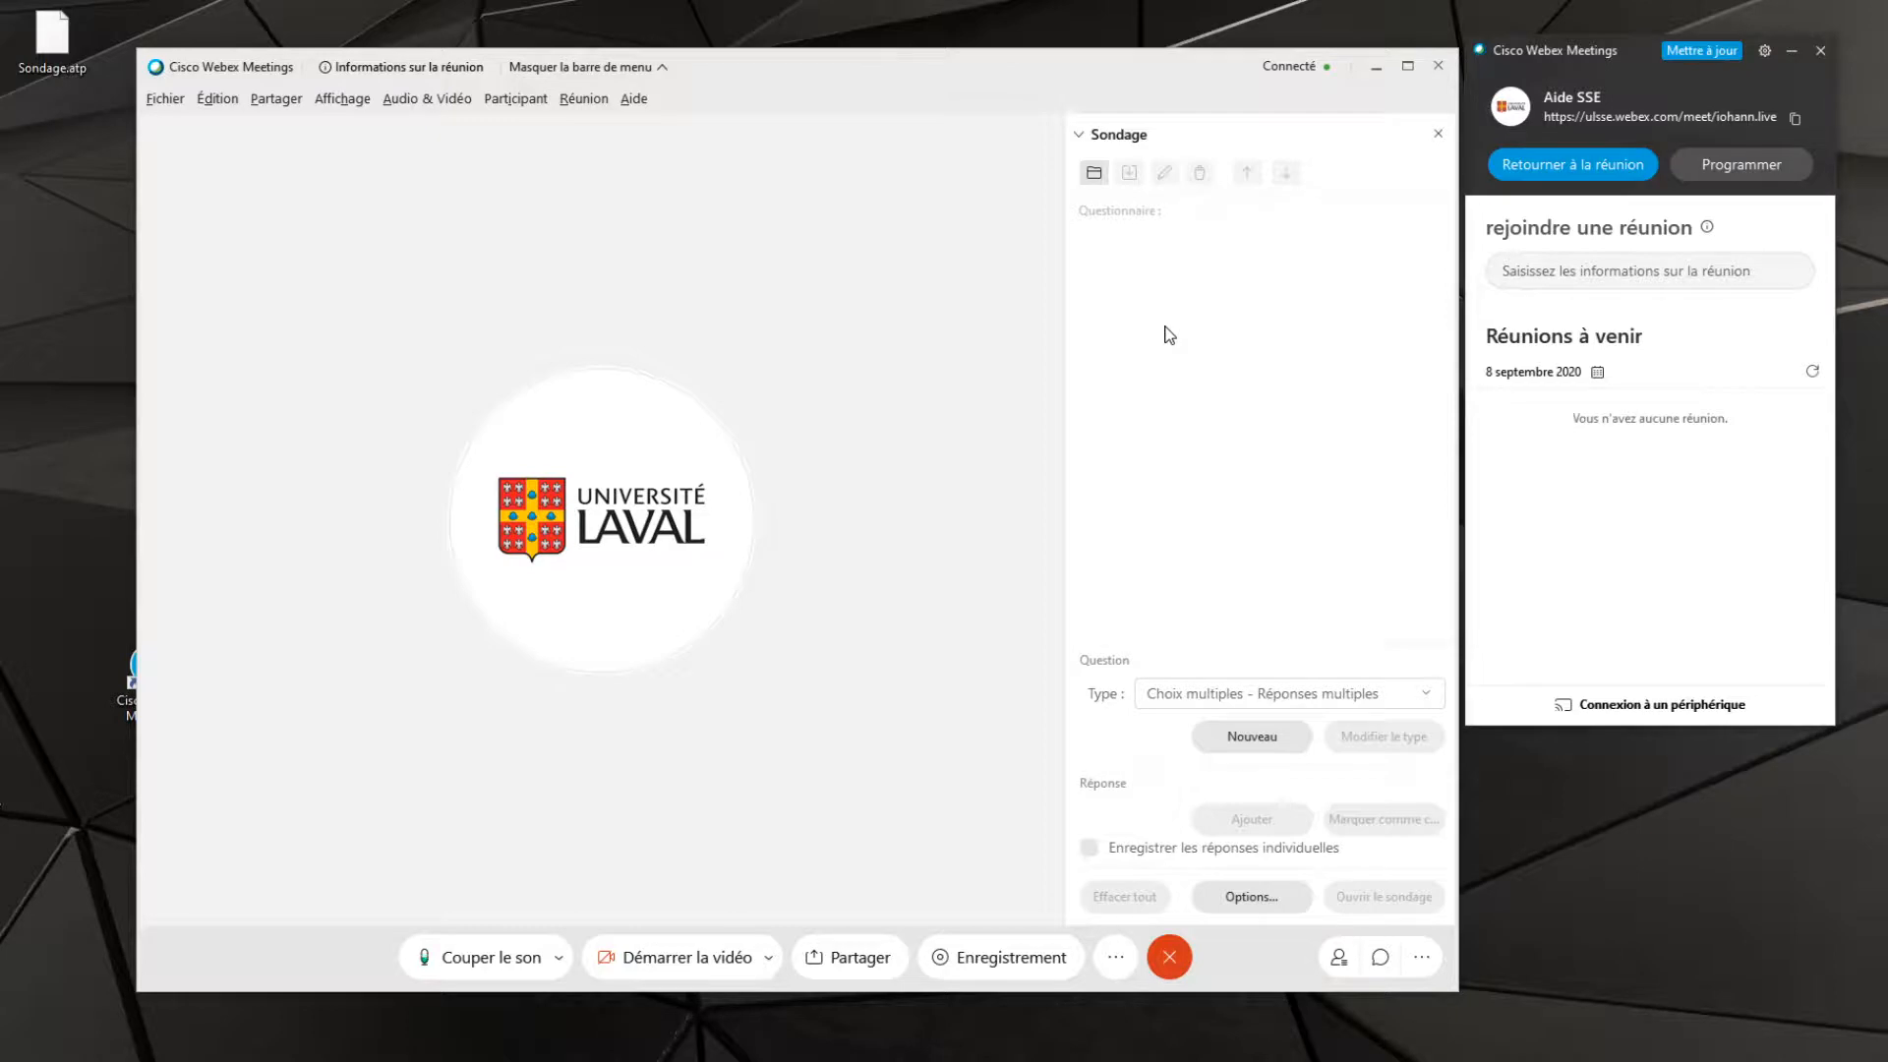
Load the saved poll questions from Sondage.atp on the desktop
click(1093, 172)
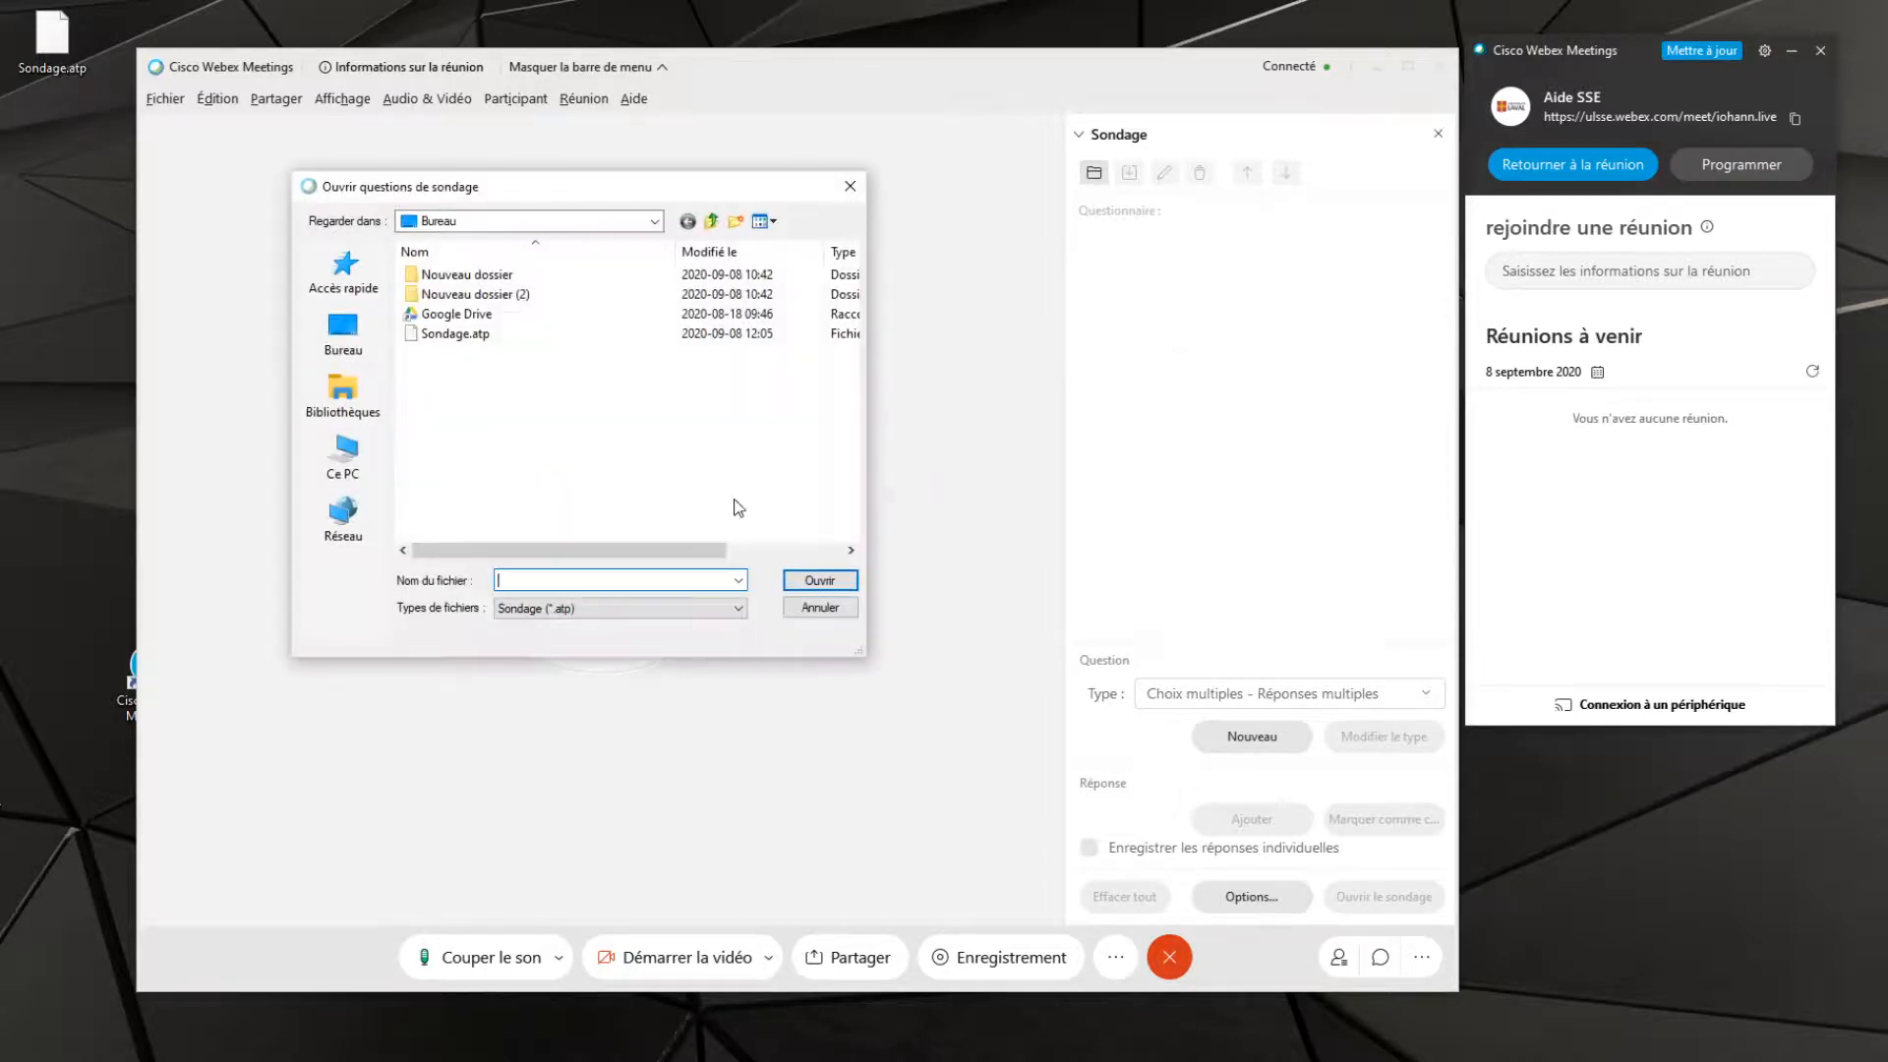
click(455, 334)
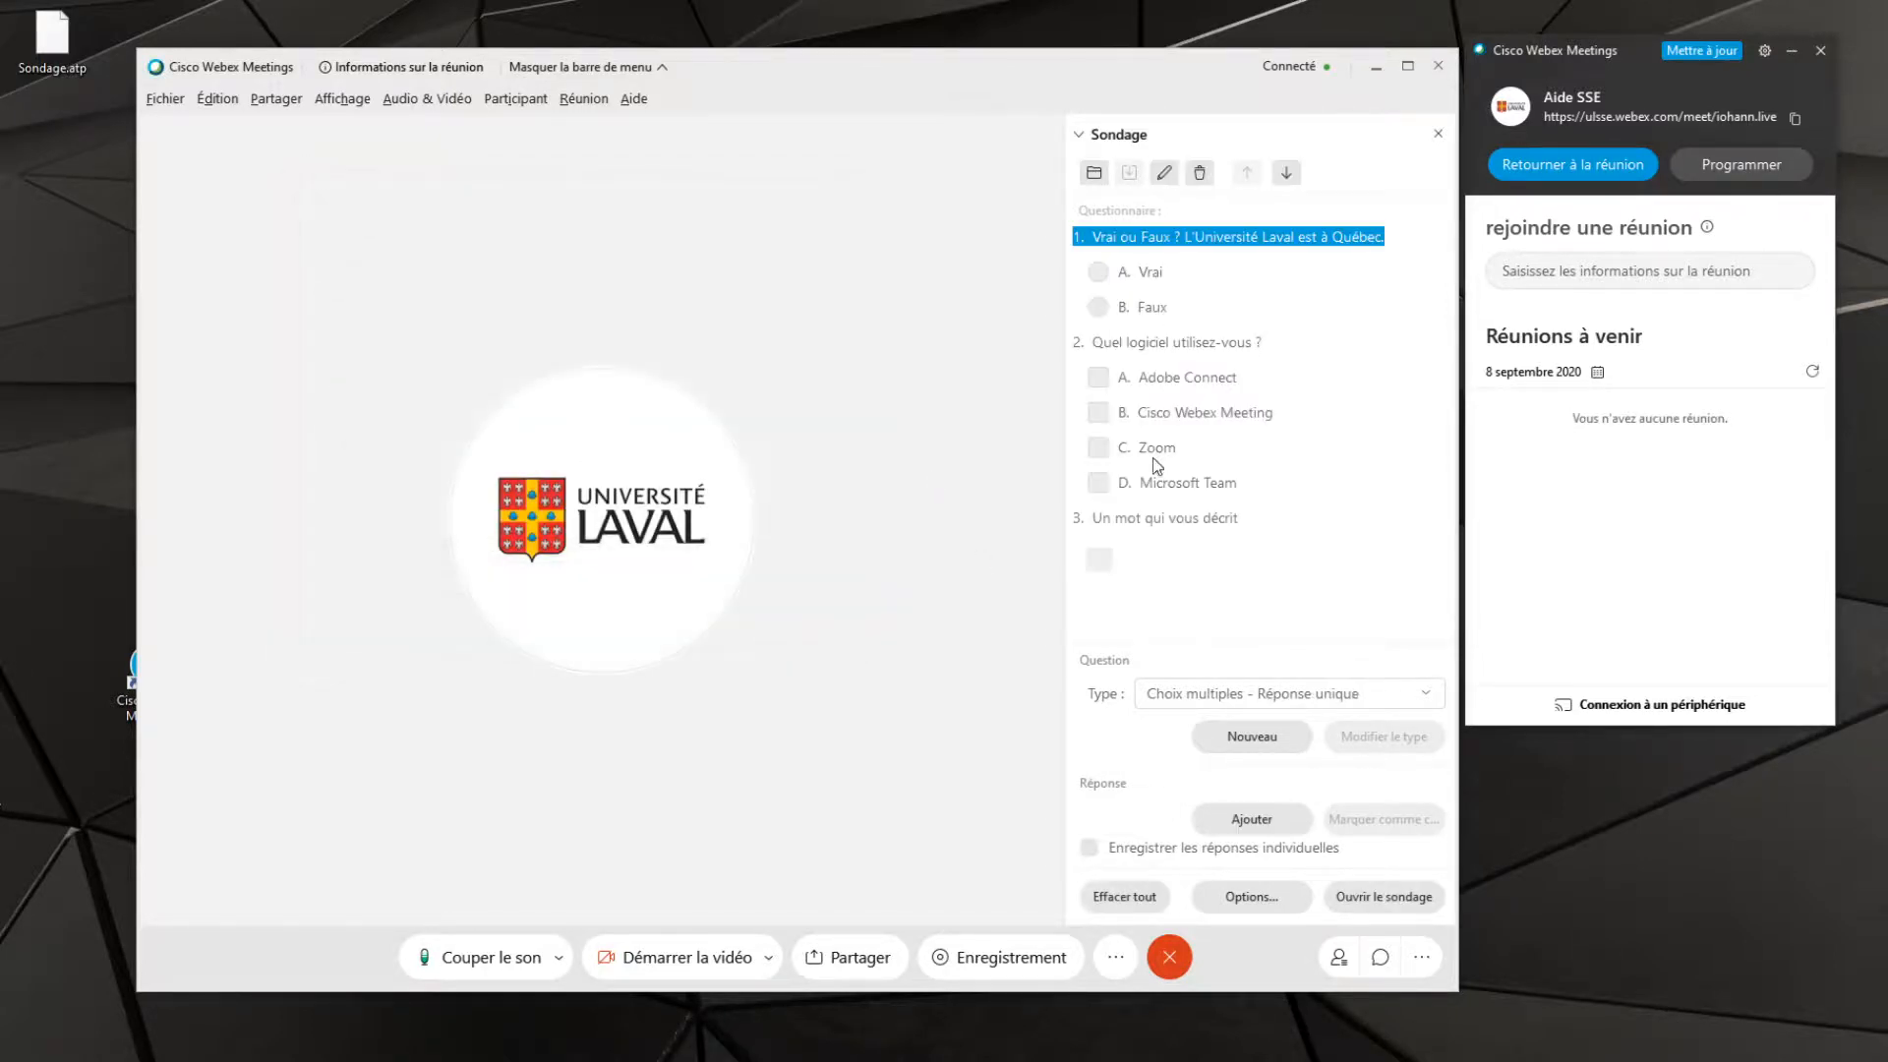
click(820, 580)
Open the poll to the participants and dismiss the notice about shared content
click(1406, 897)
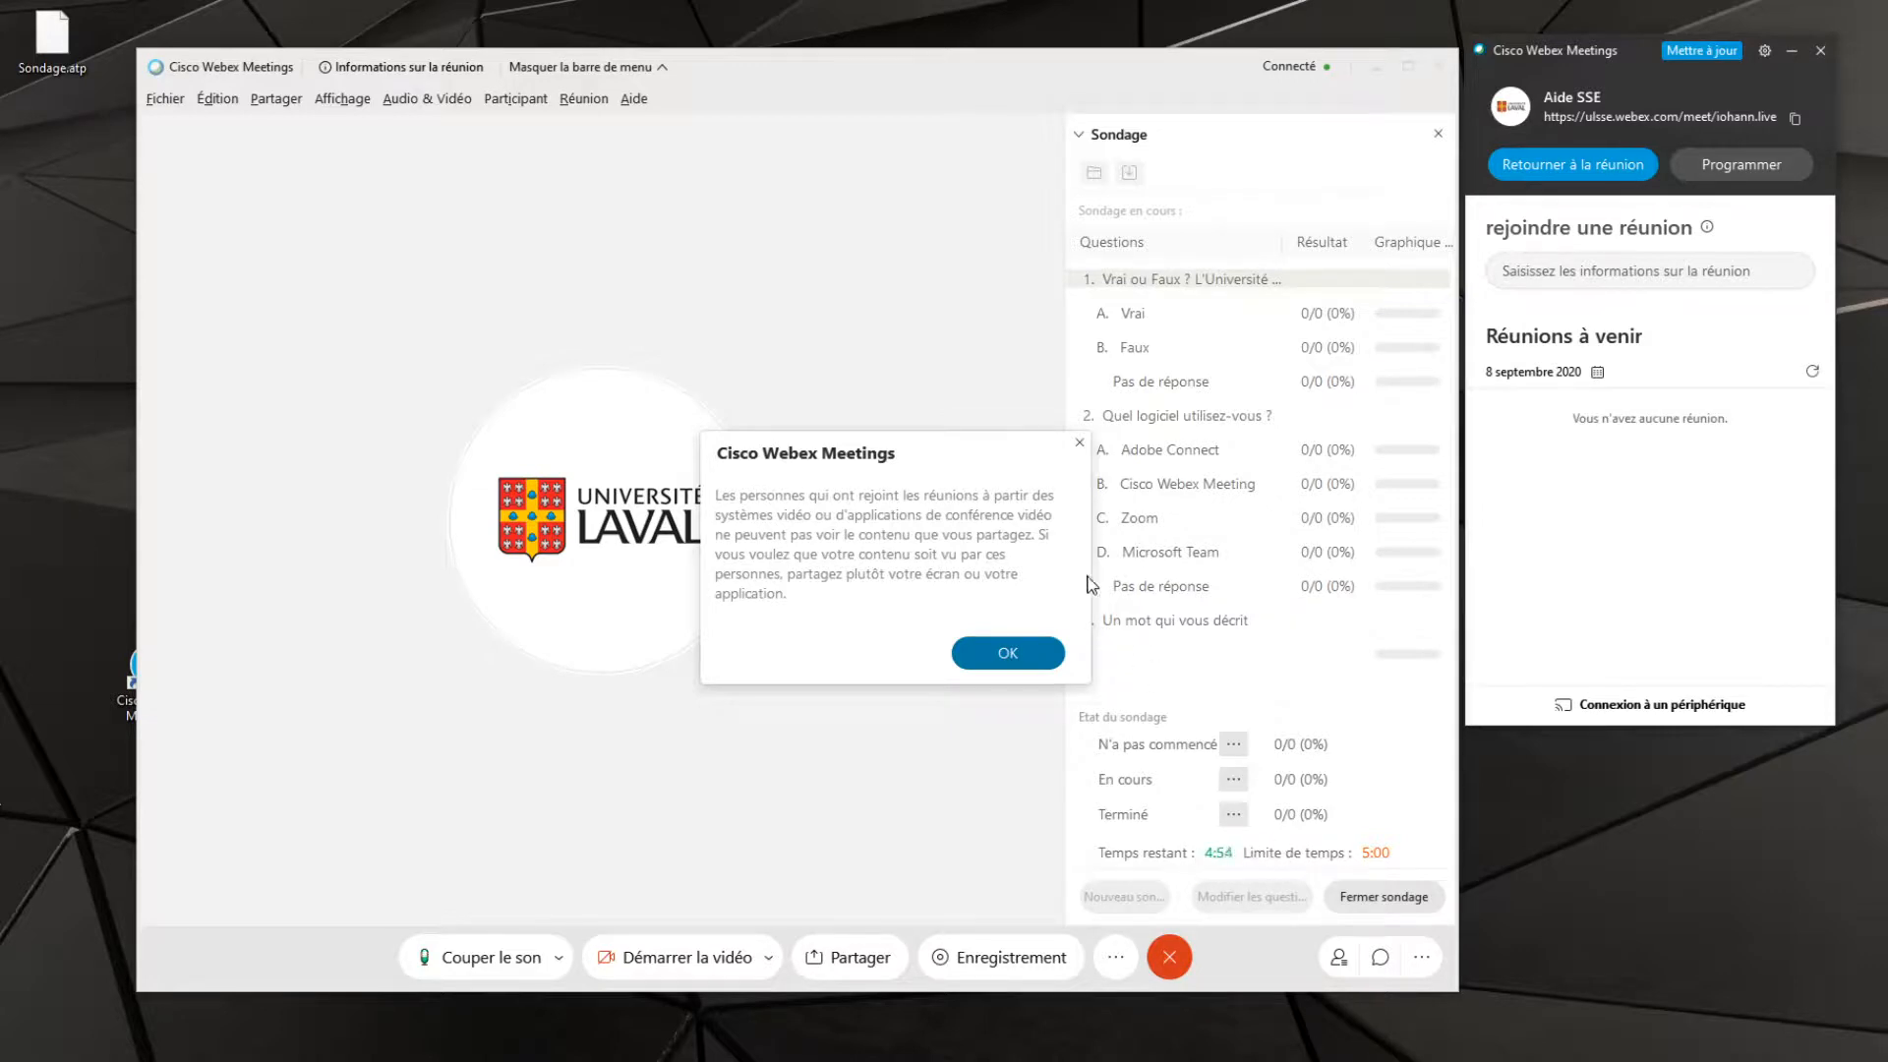
drag(977, 451, 847, 396)
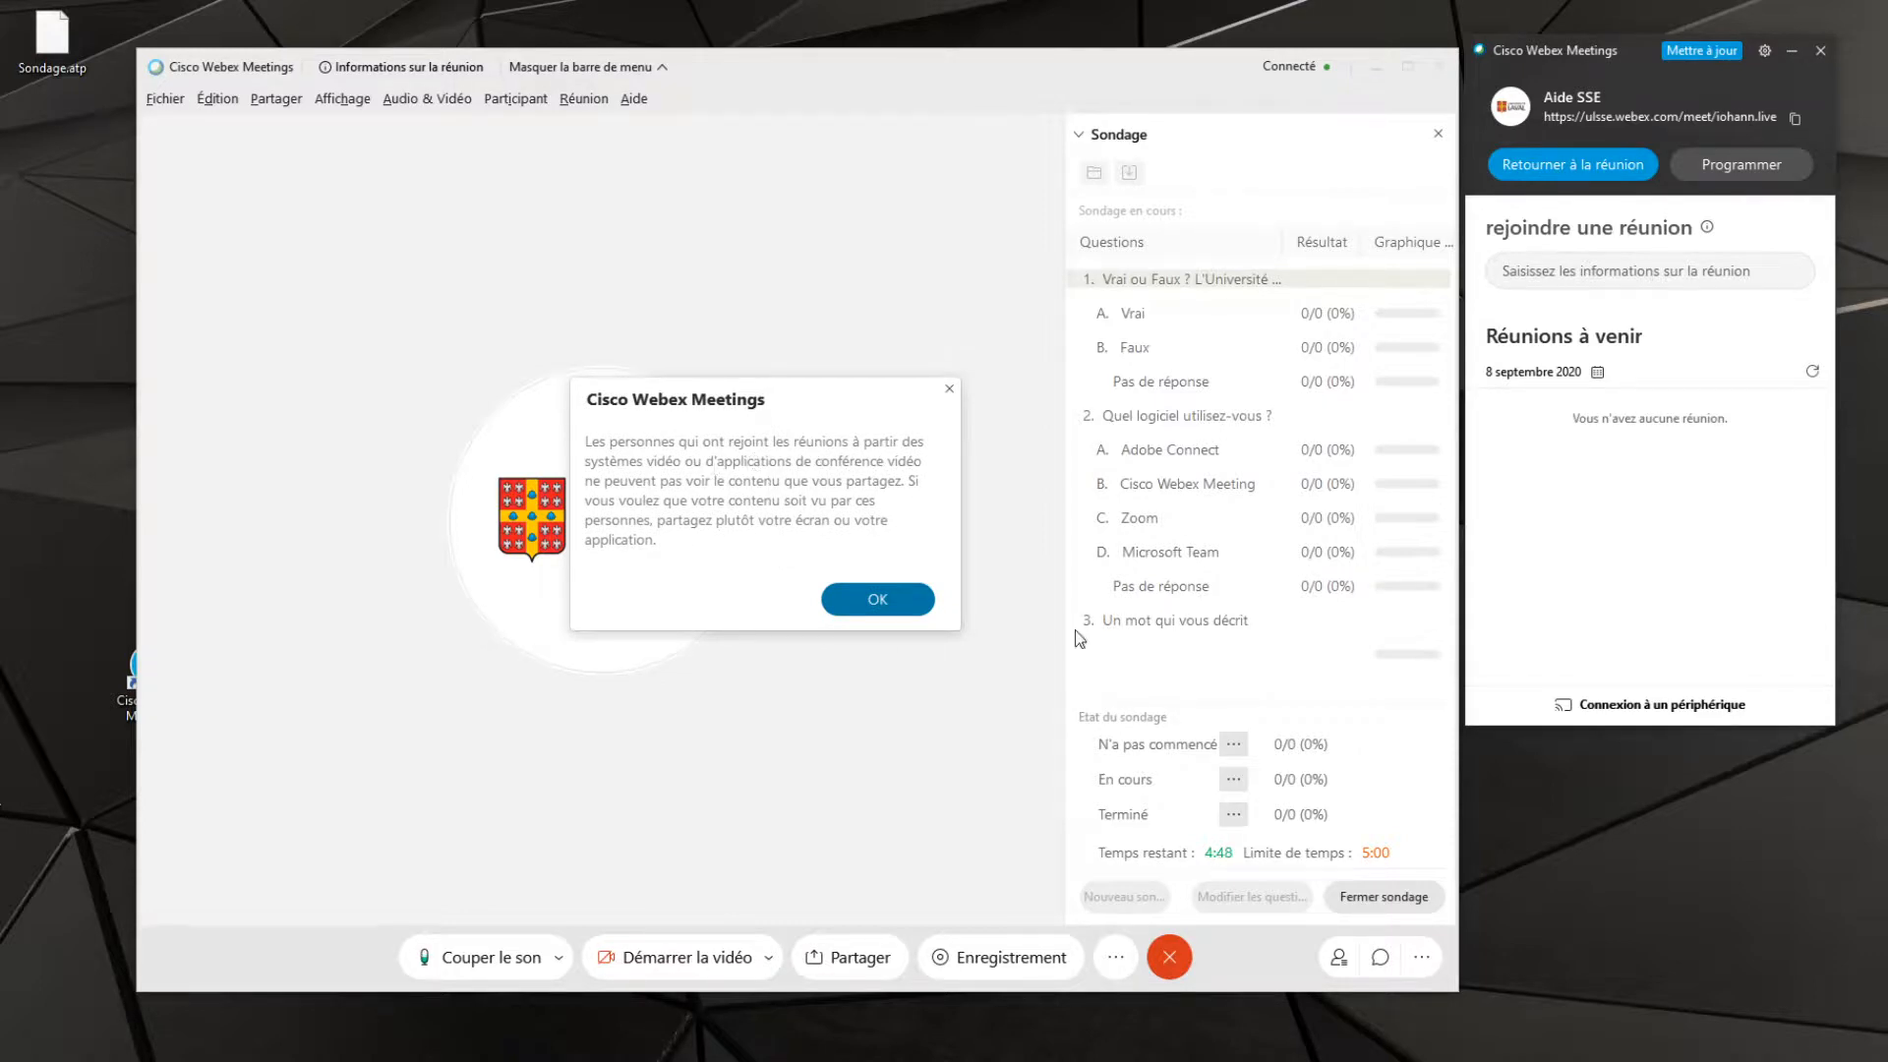
click(892, 602)
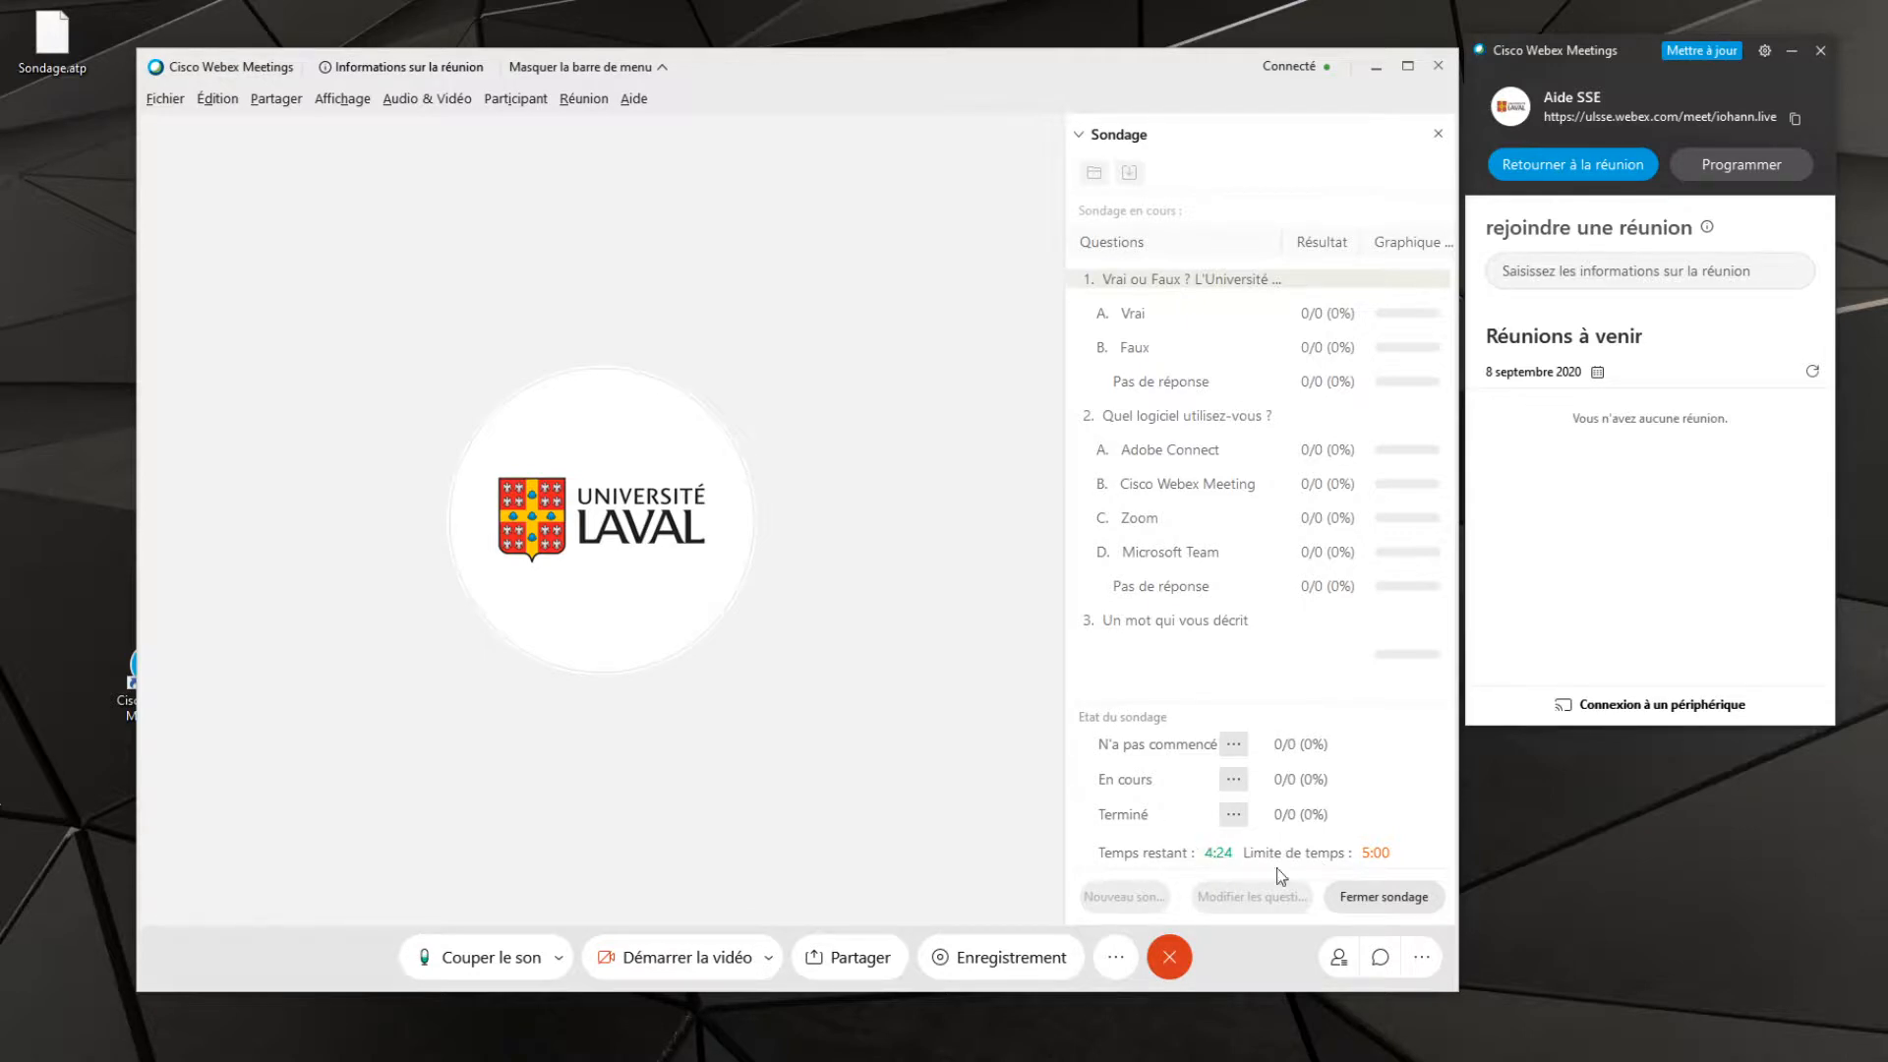
Close the running poll and share "Résultats du sondage" with the participants
click(1396, 905)
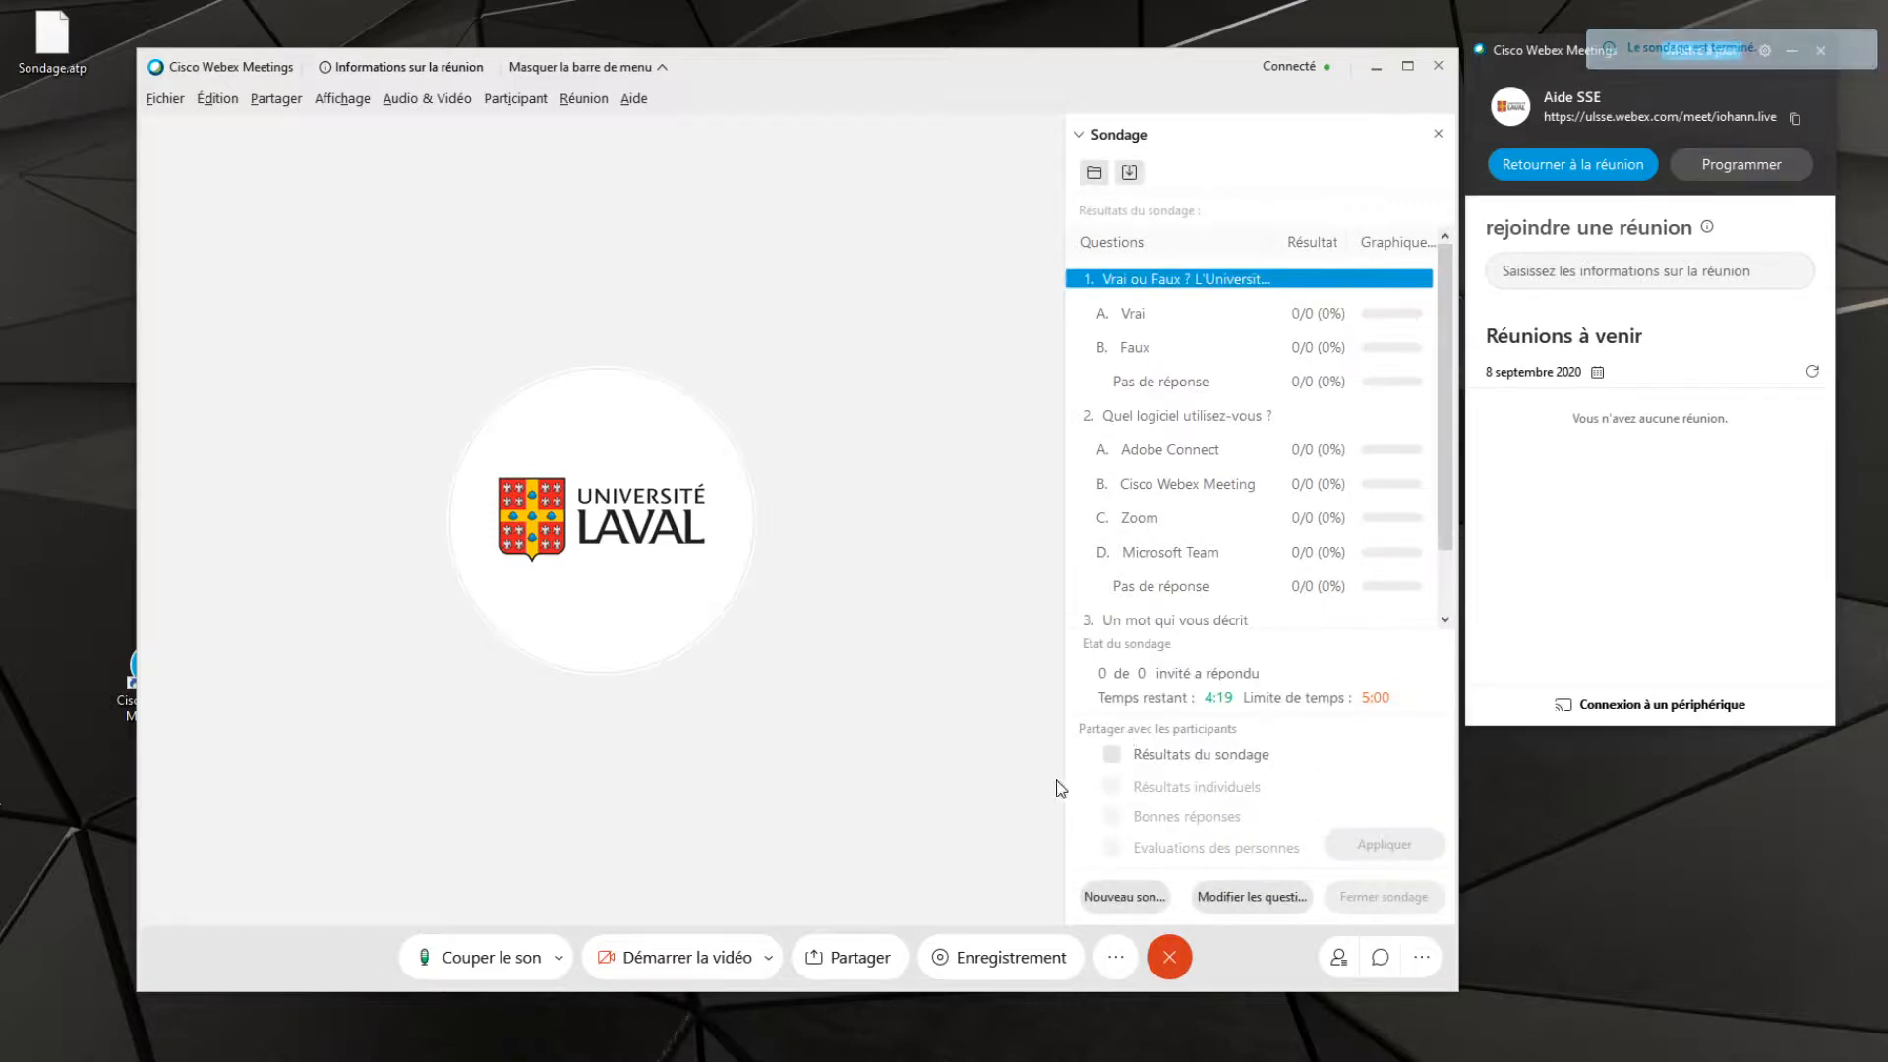
click(1111, 756)
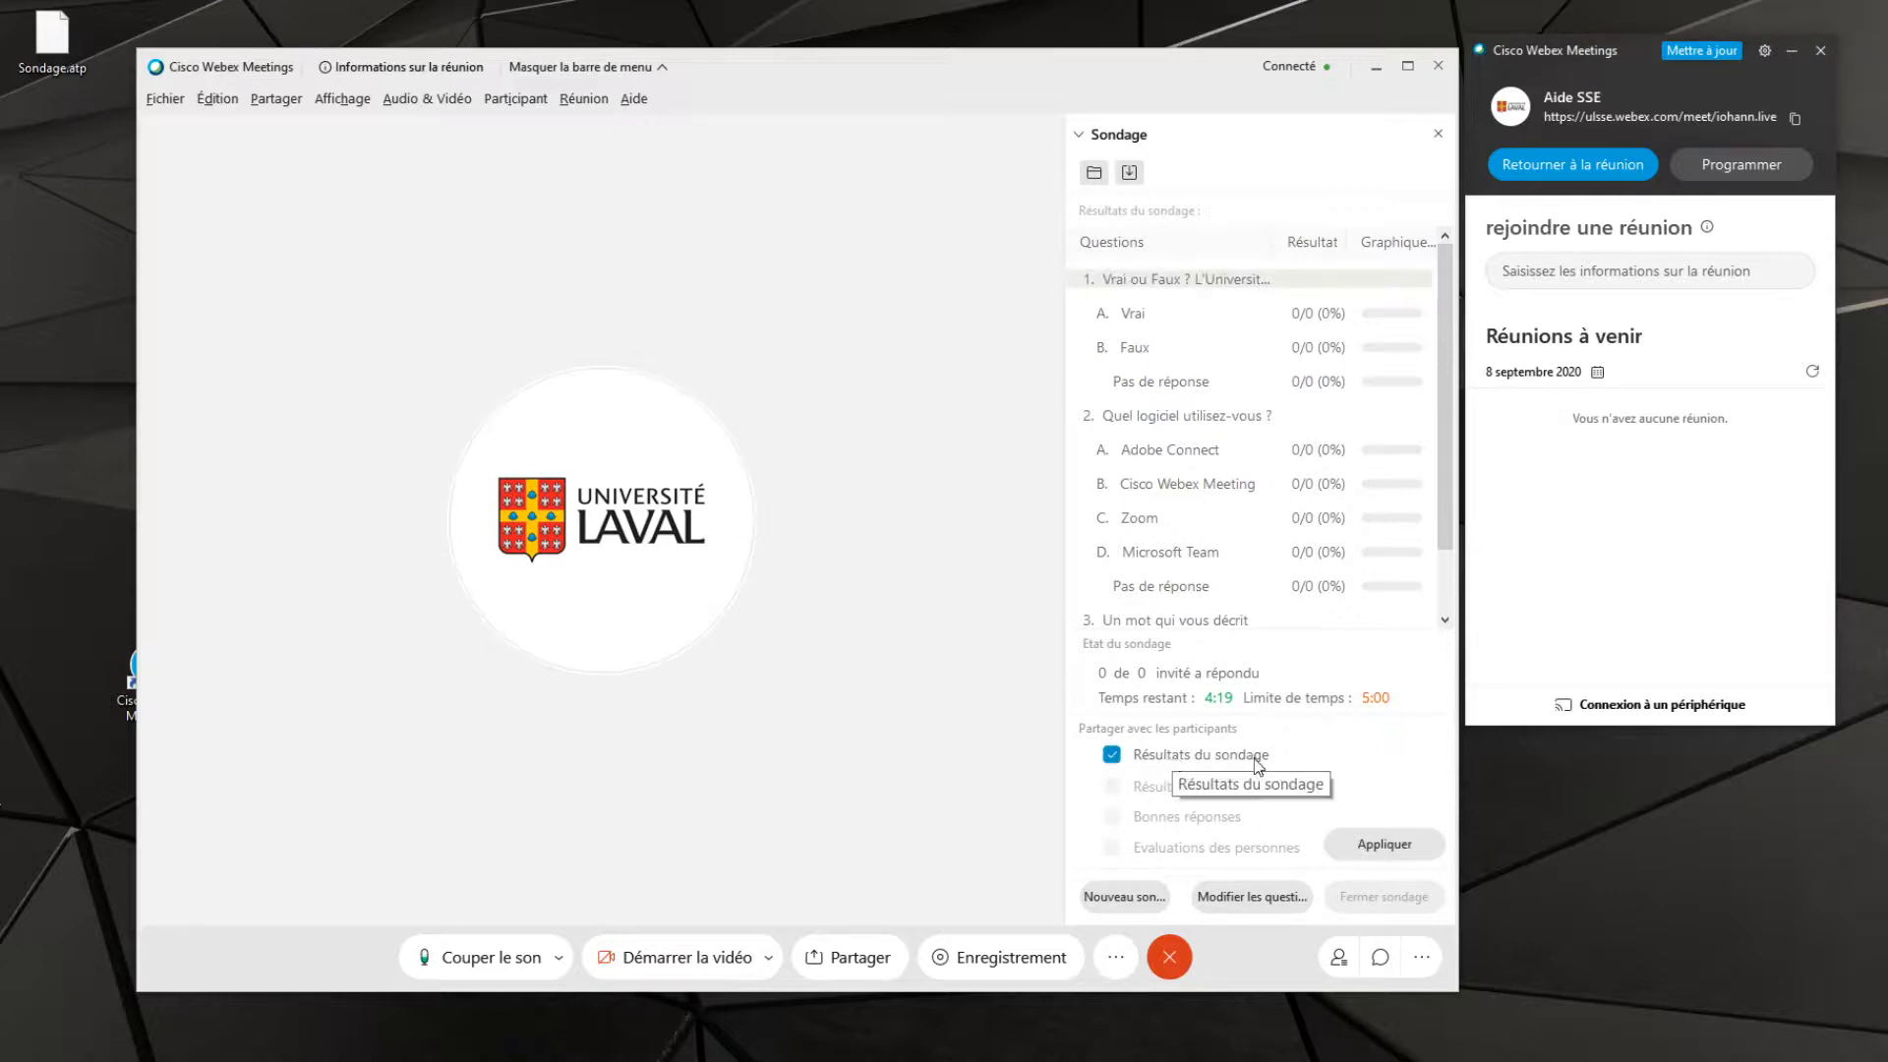
click(1406, 852)
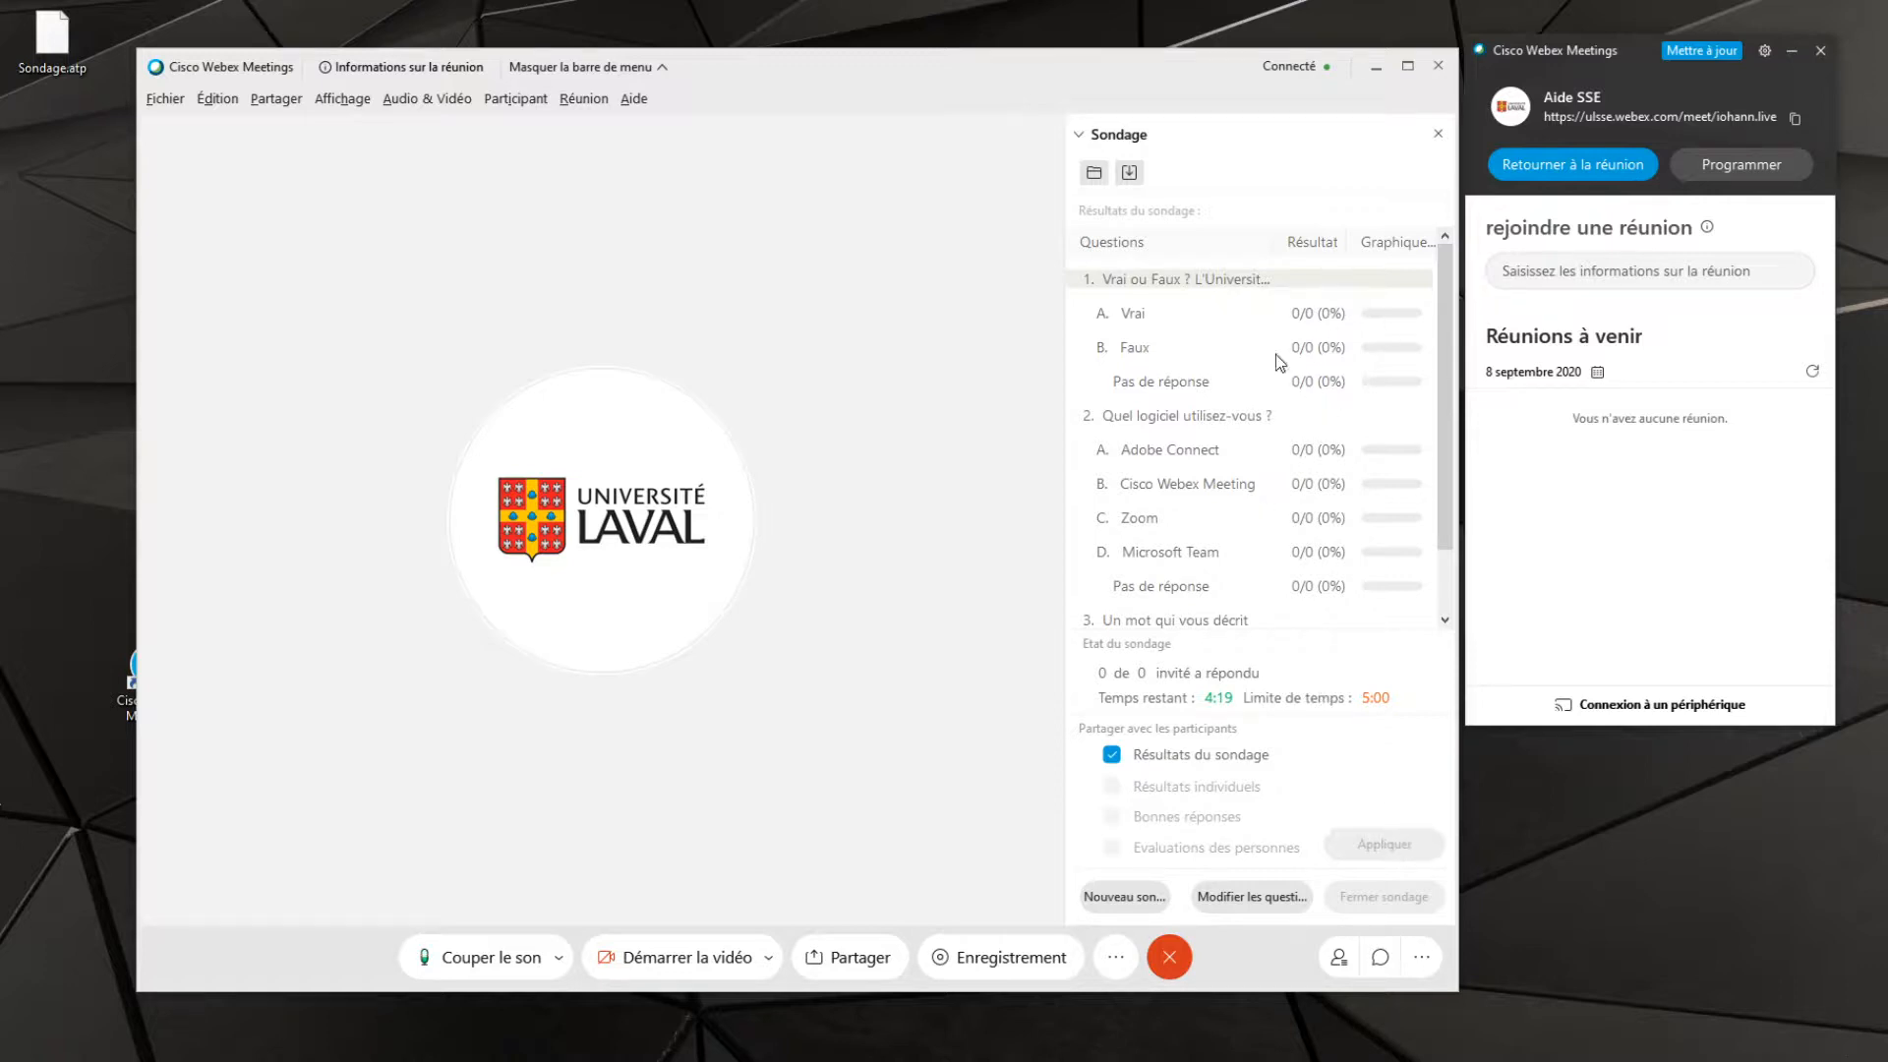
Stop sharing the poll results with the participants
click(1110, 758)
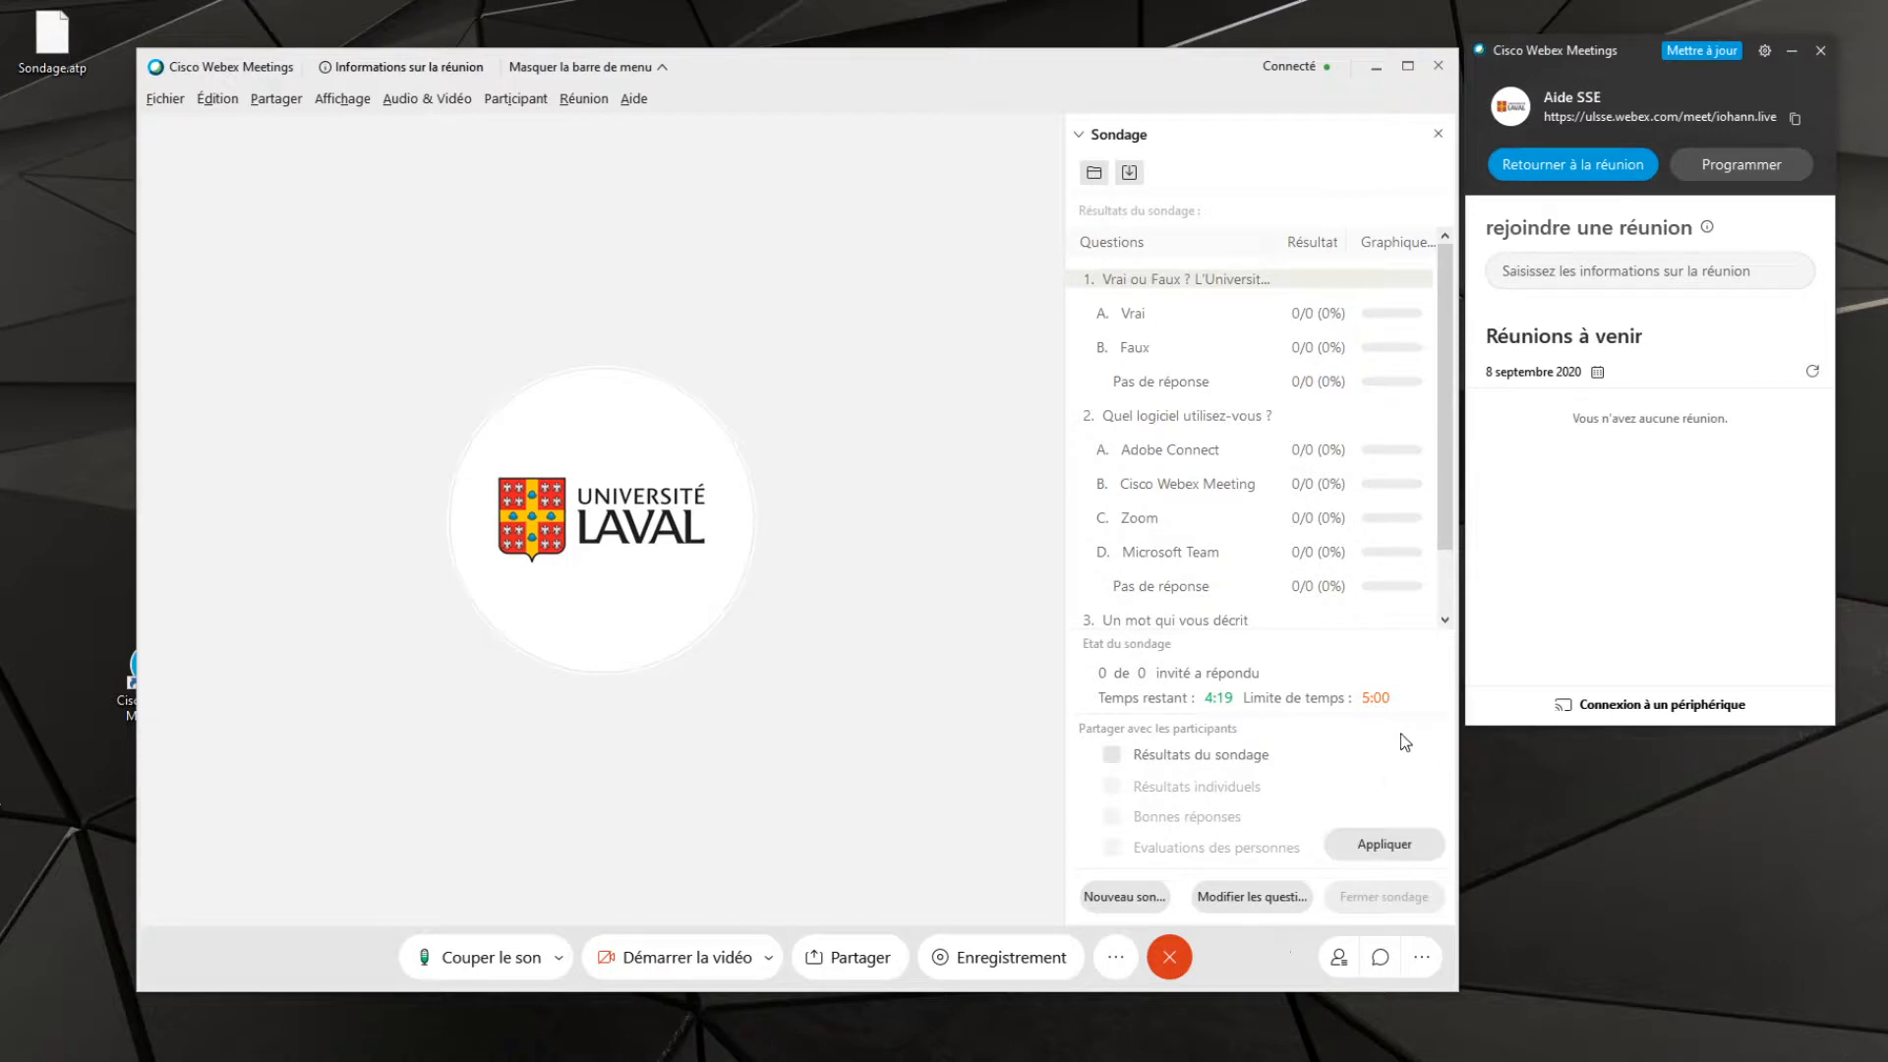
click(1381, 845)
Save the poll results to the desktop as Résultats.txt
click(1130, 175)
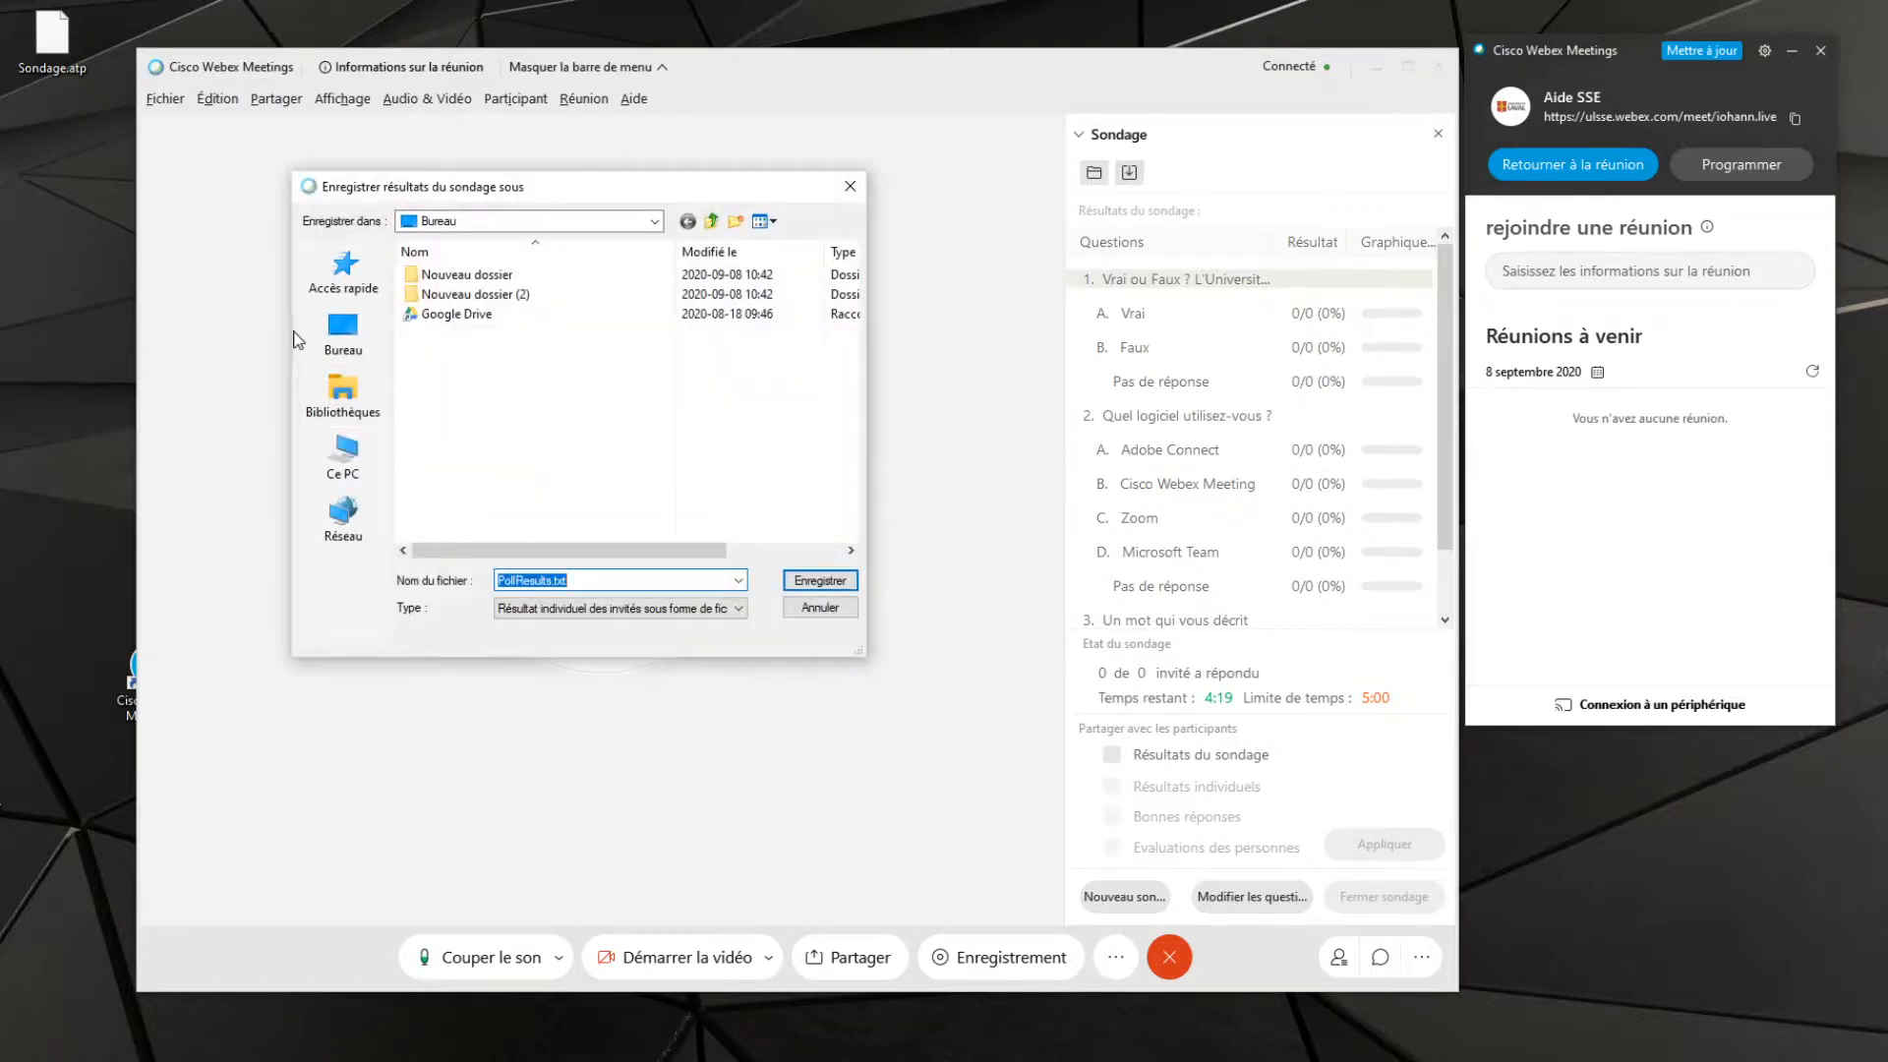
click(339, 349)
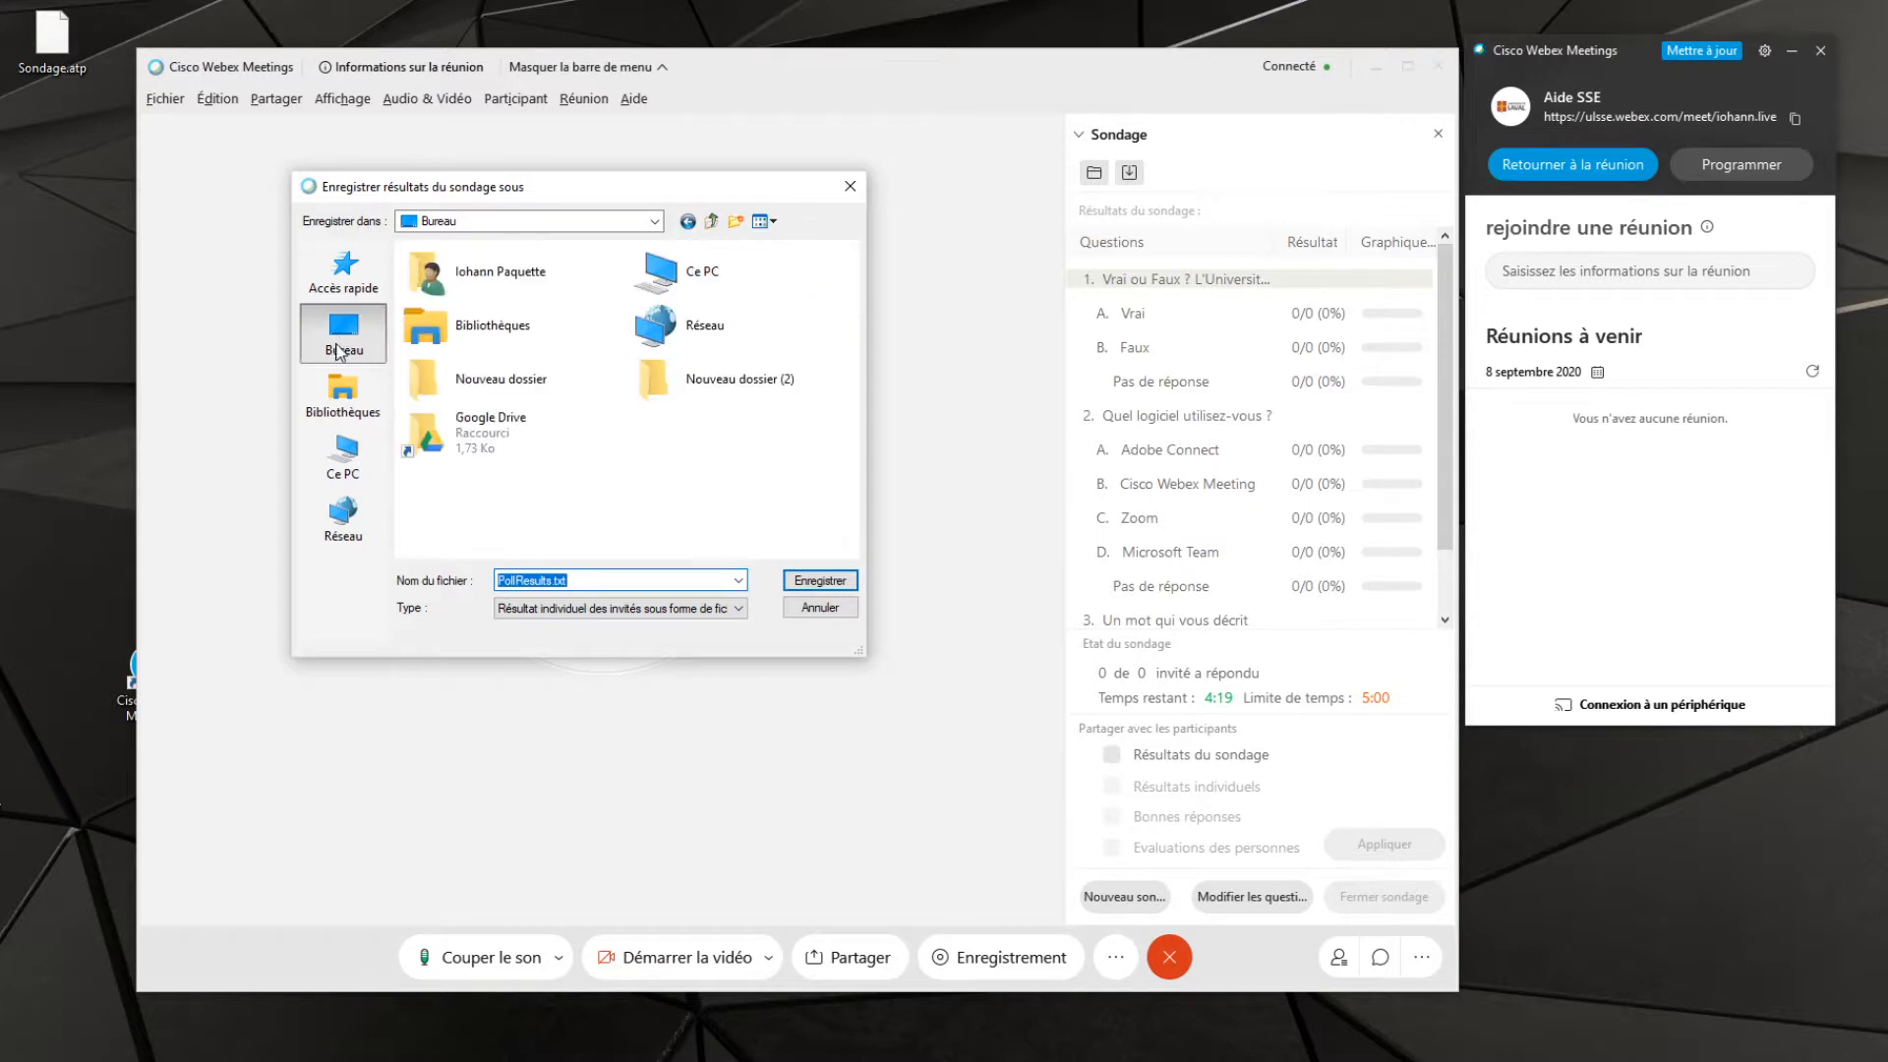
double_click(550, 580)
text(Rés)
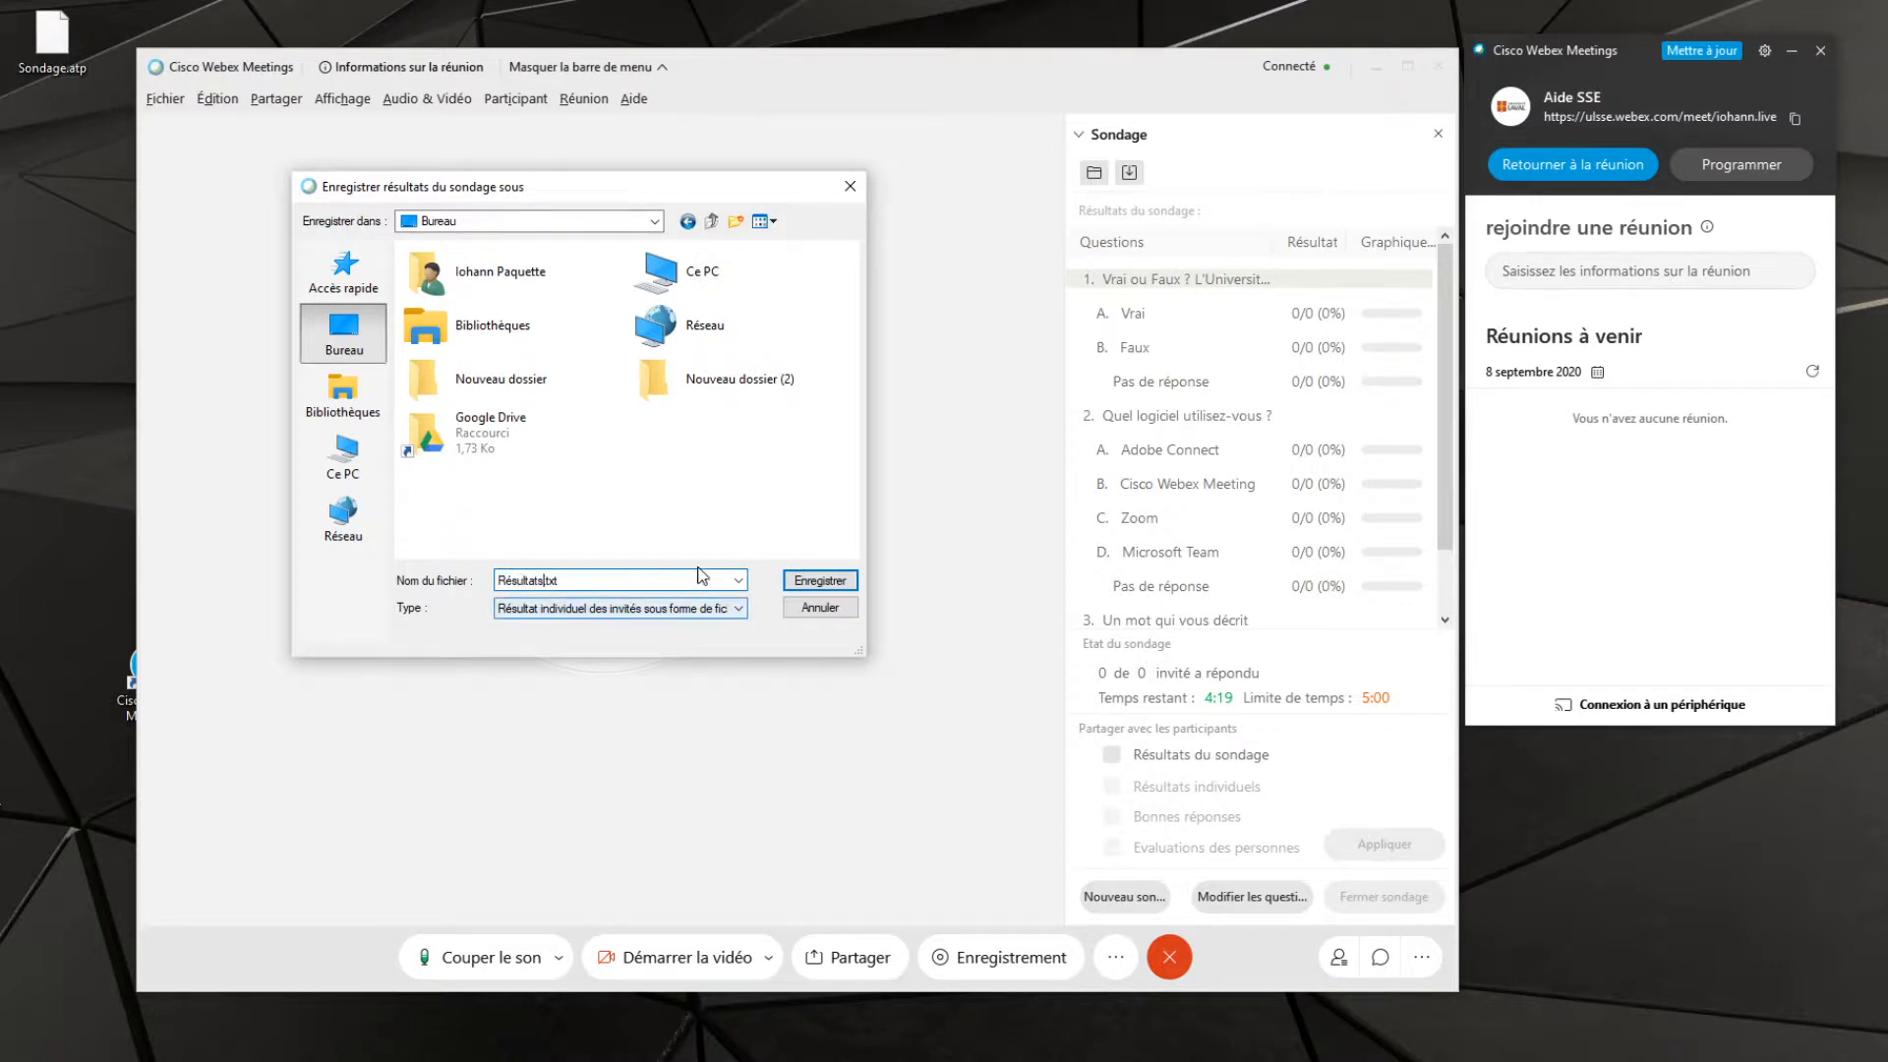
click(820, 580)
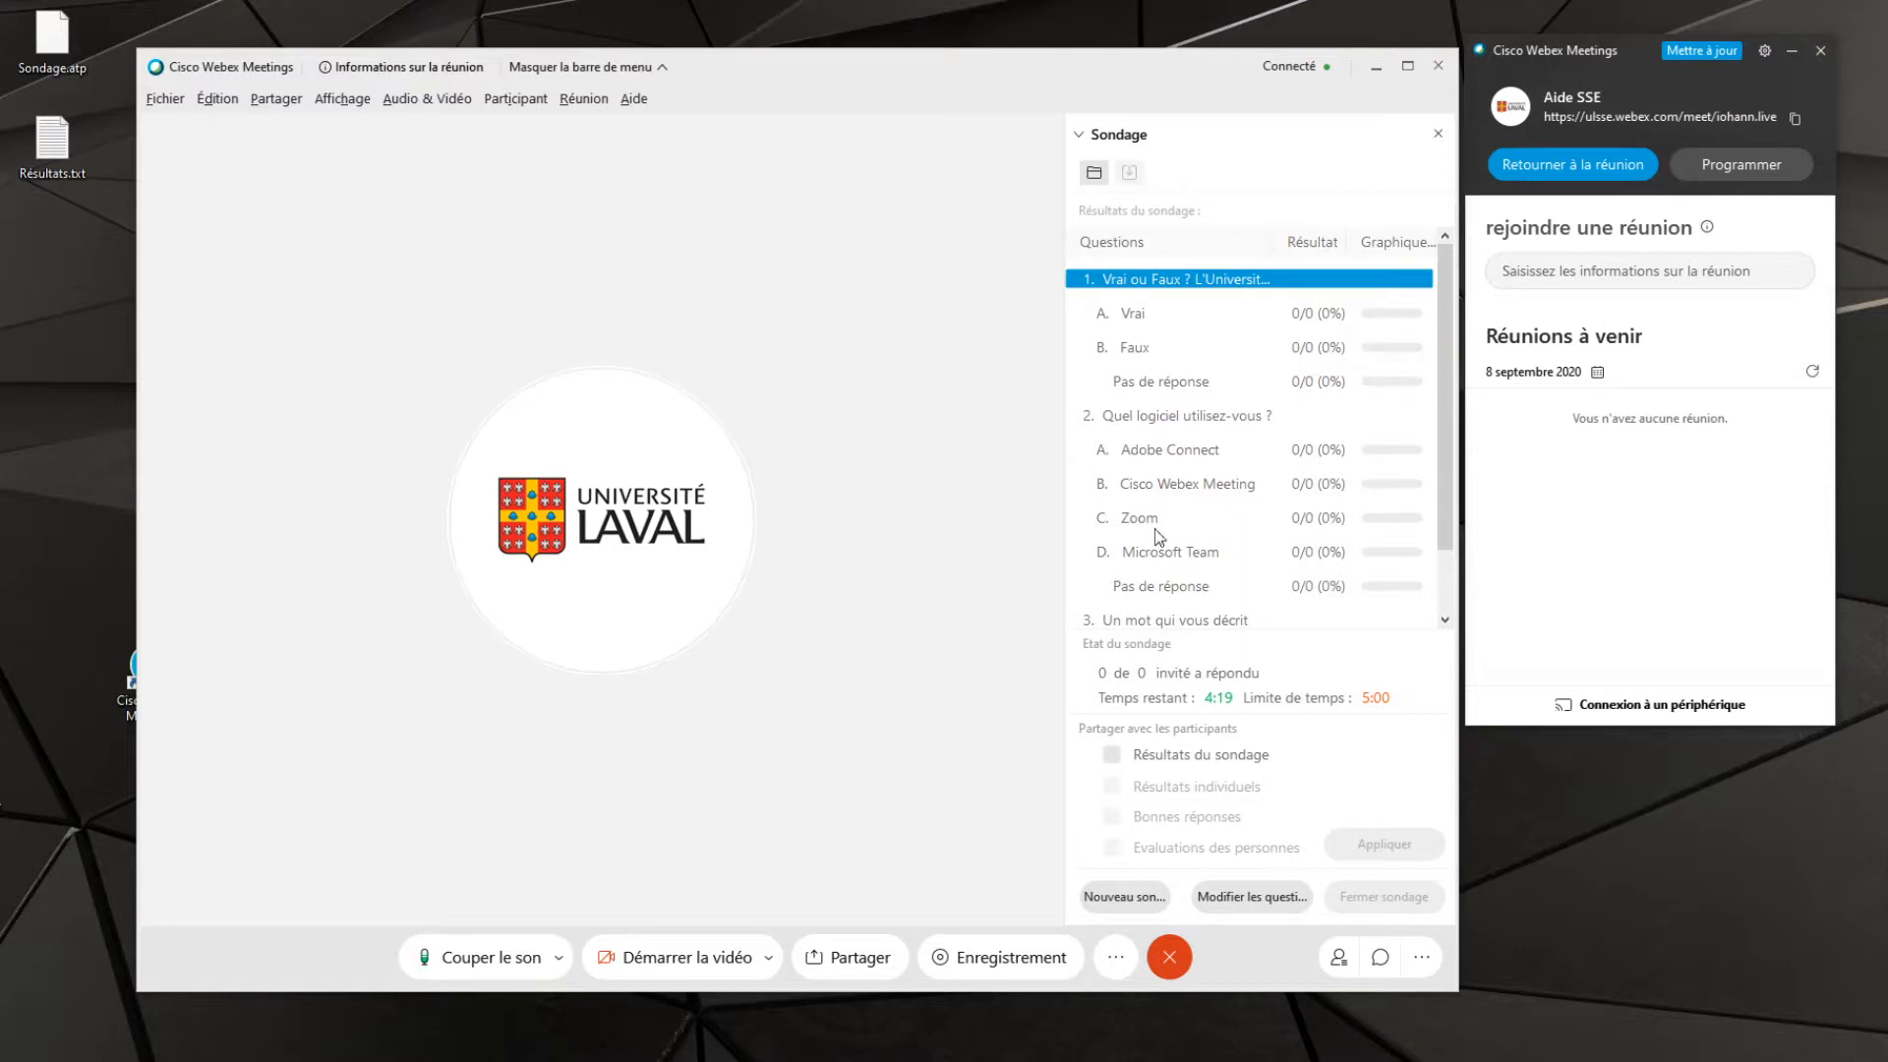
Start a new blank poll and end the Webex meeting for good
click(1122, 898)
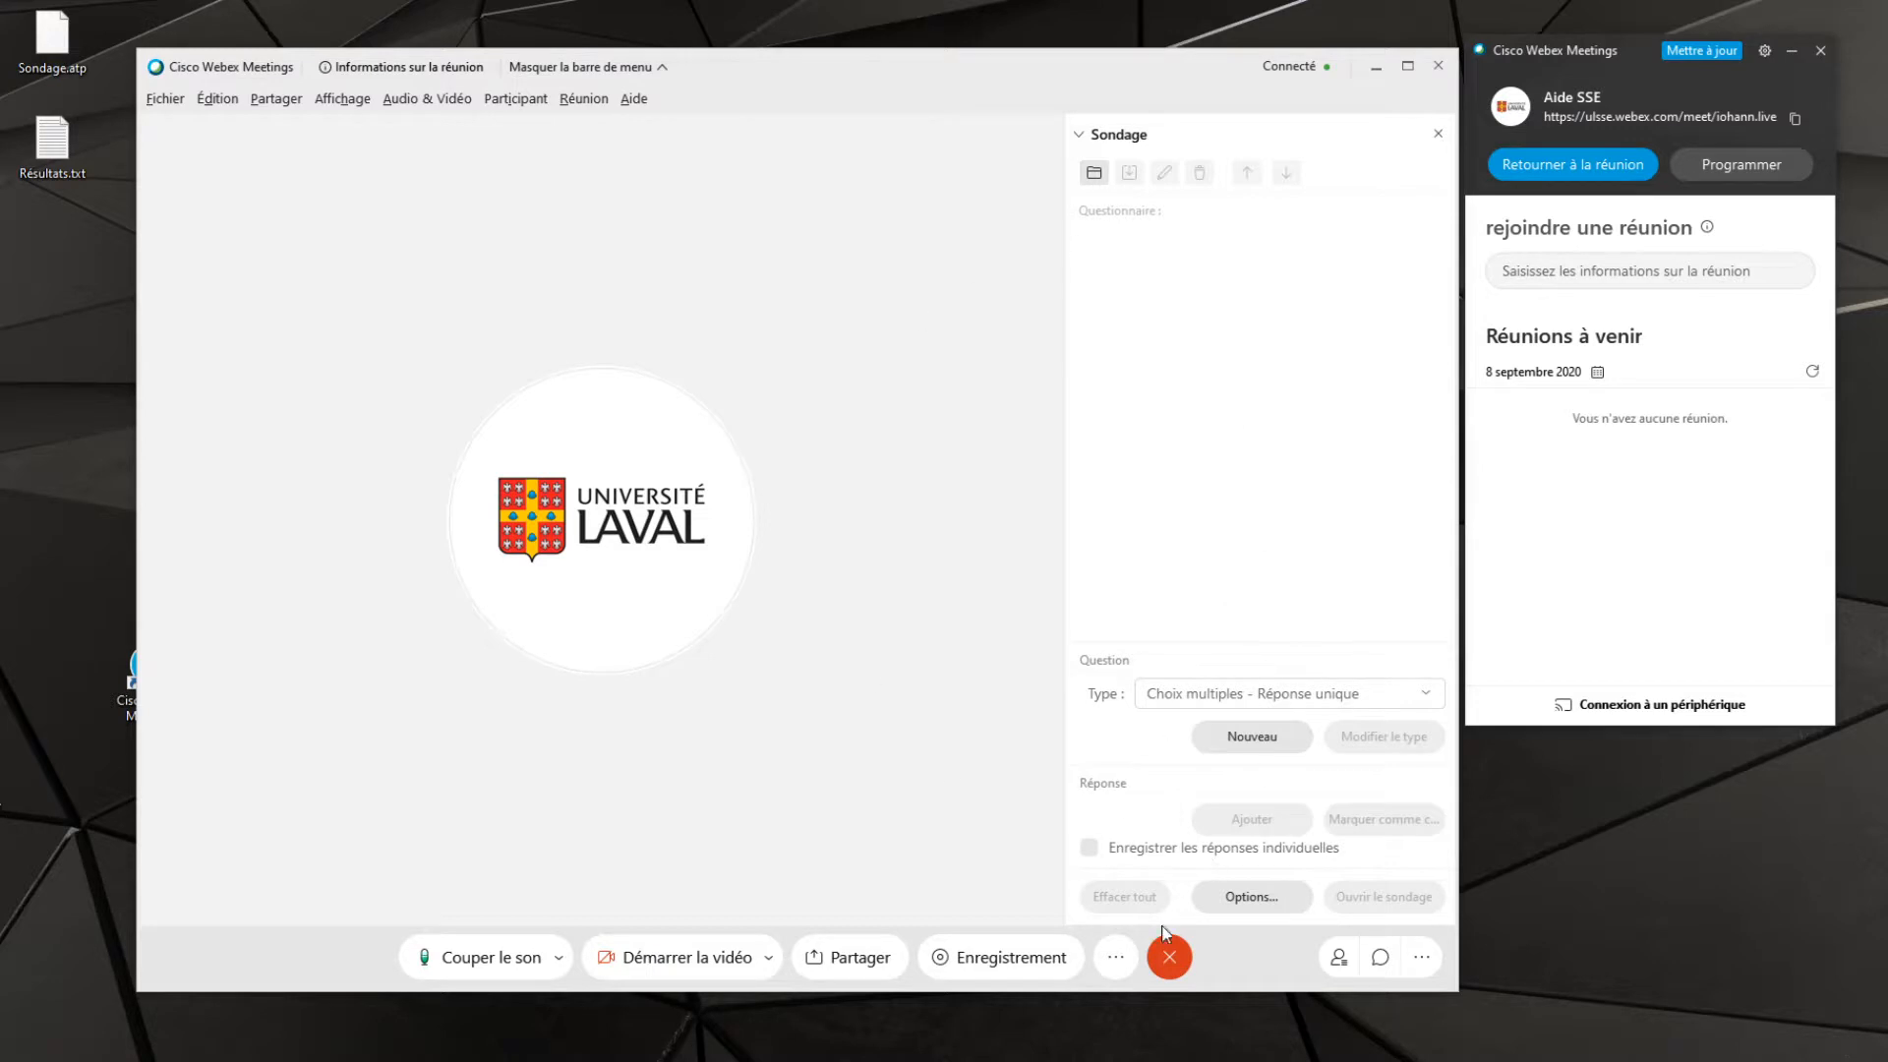
click(1175, 967)
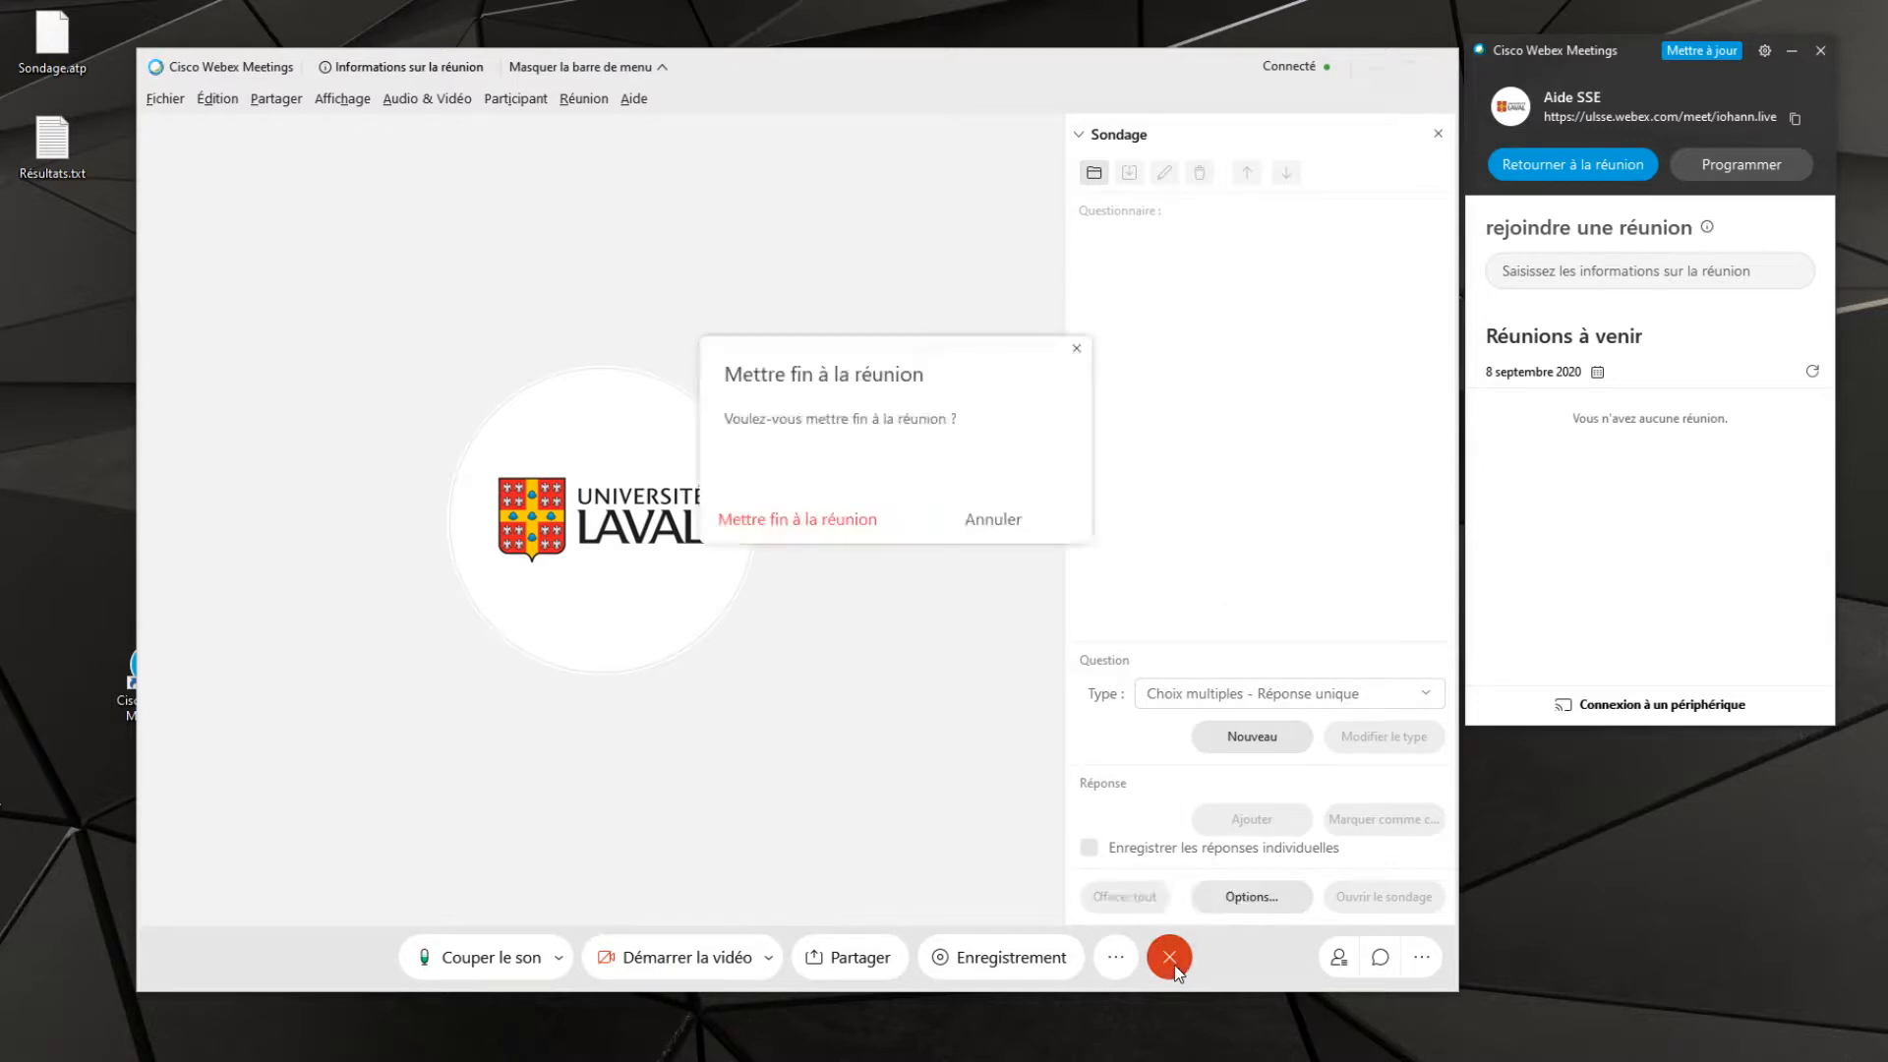
click(812, 519)
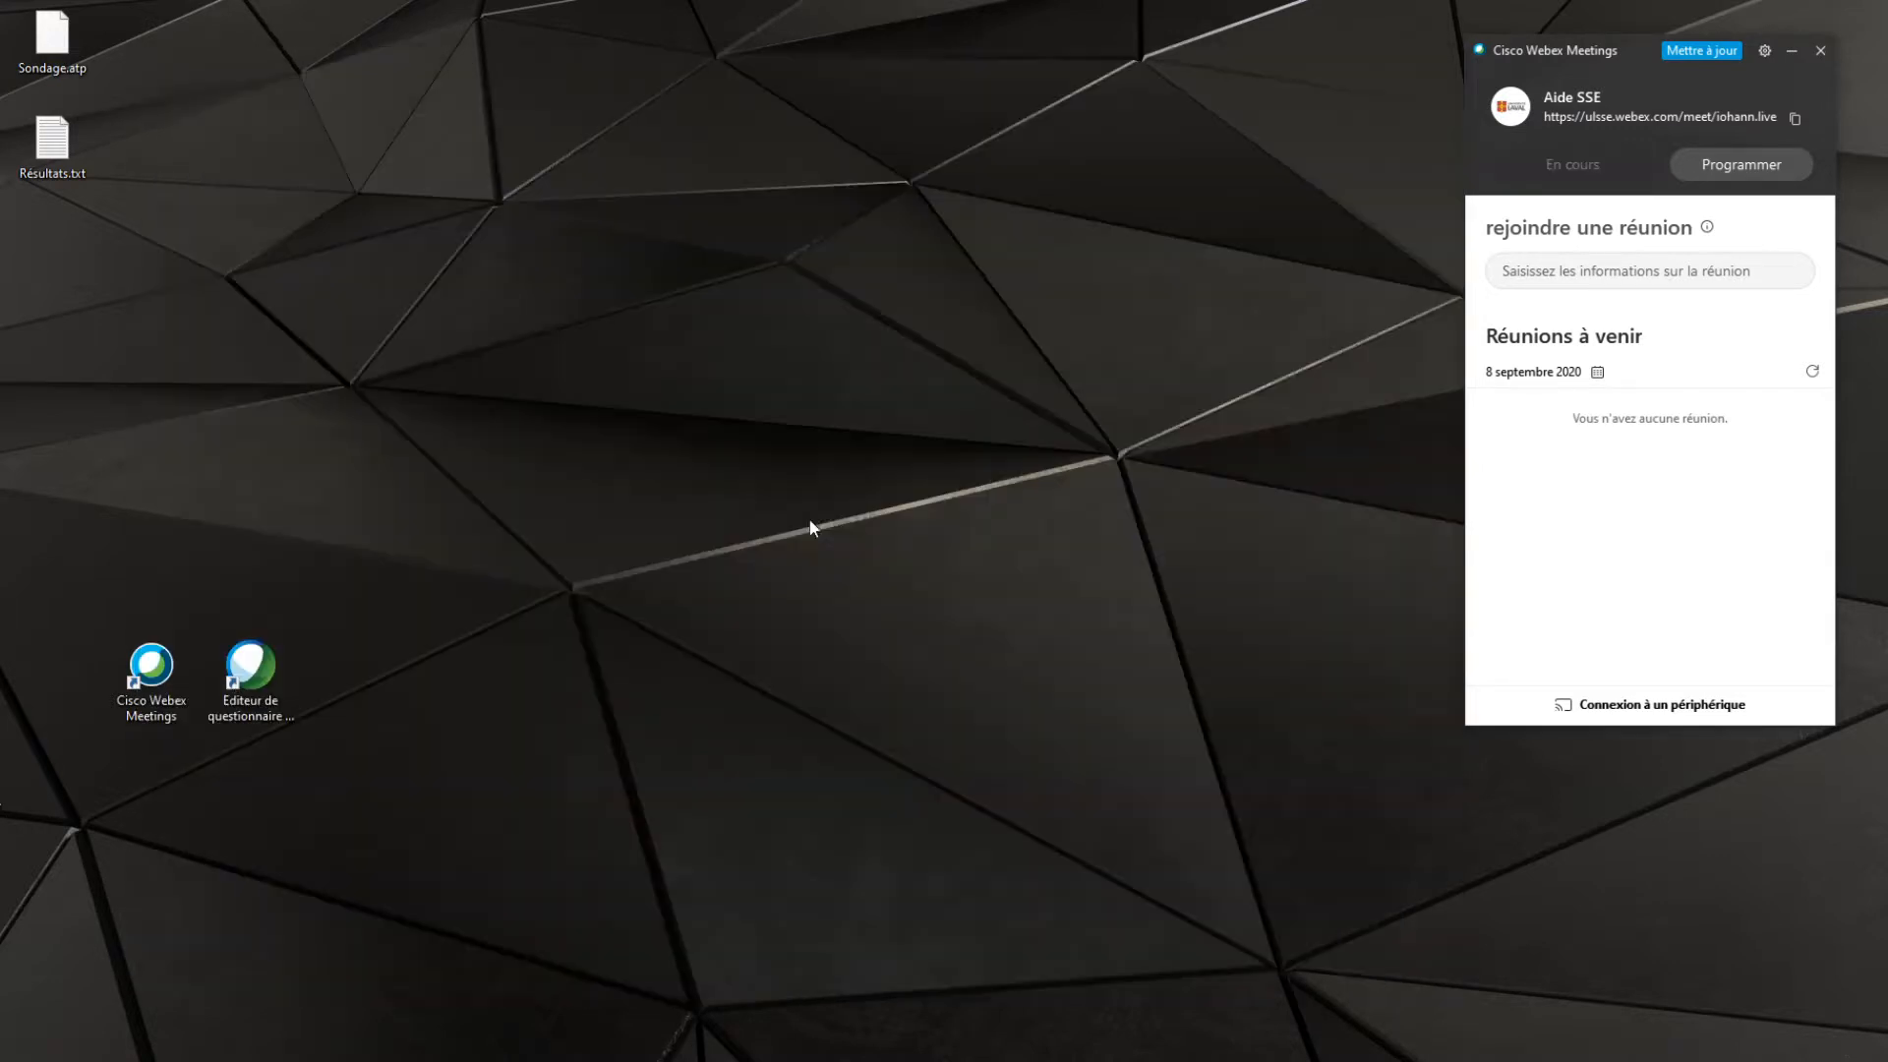
Open Résultats.txt from the desktop, review the saved results for each poll question, and close the file
double_click(71, 145)
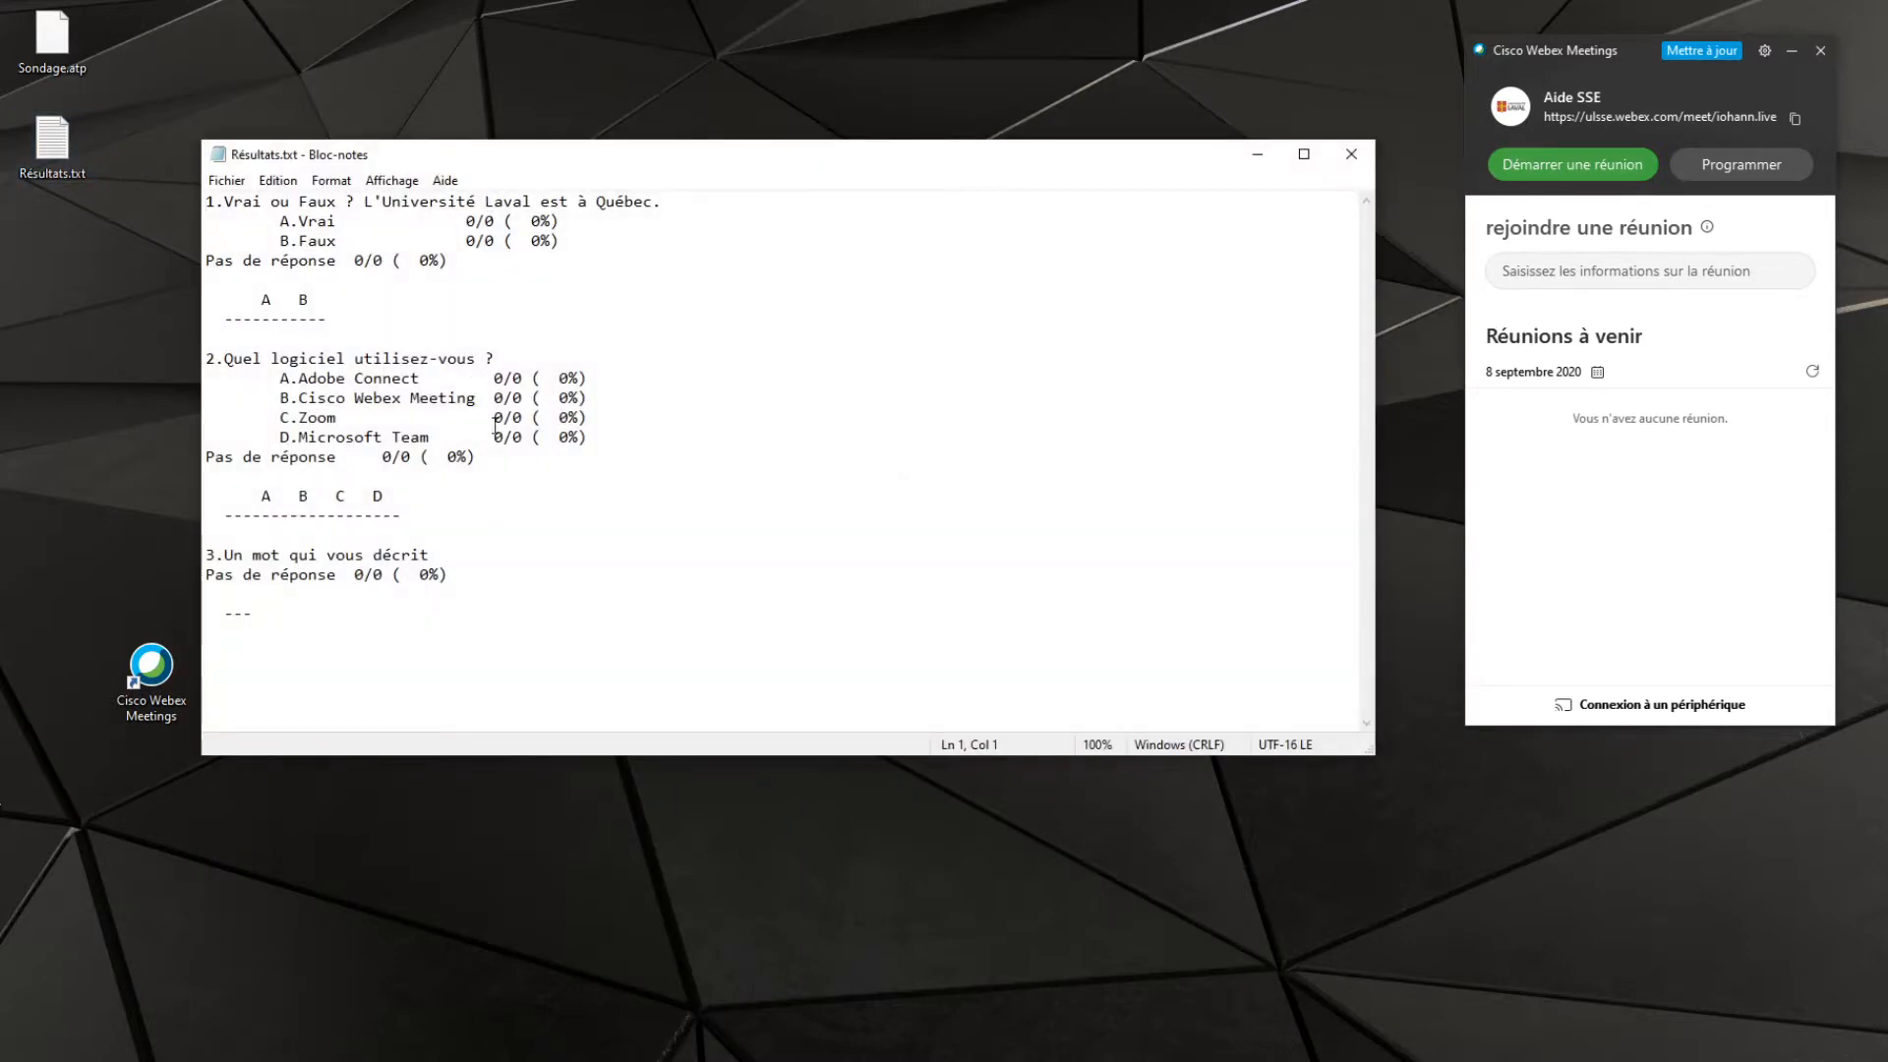
drag(472, 589, 164, 271)
click(495, 438)
click(1351, 154)
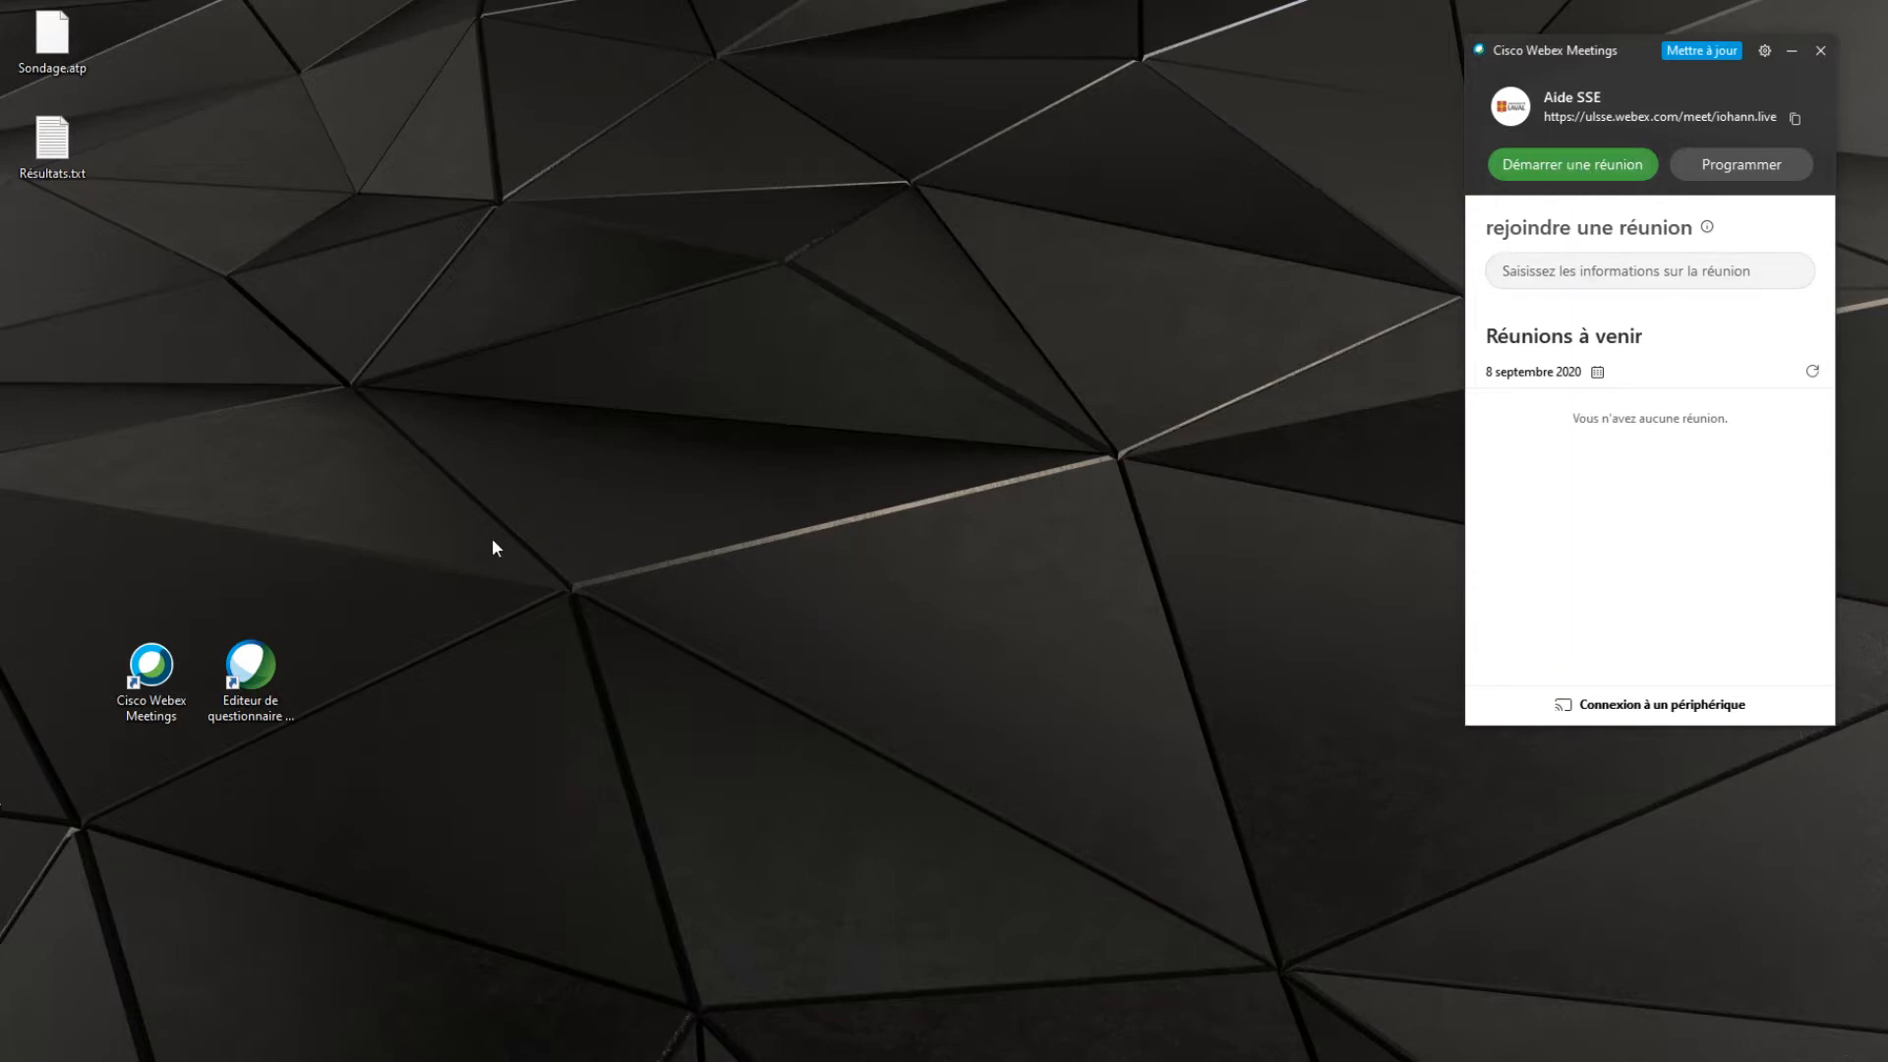
In the browser, find the "Éditeur de questionnaire Webex" download in the Webex Training downloads, and minimize the browser
click(271, 693)
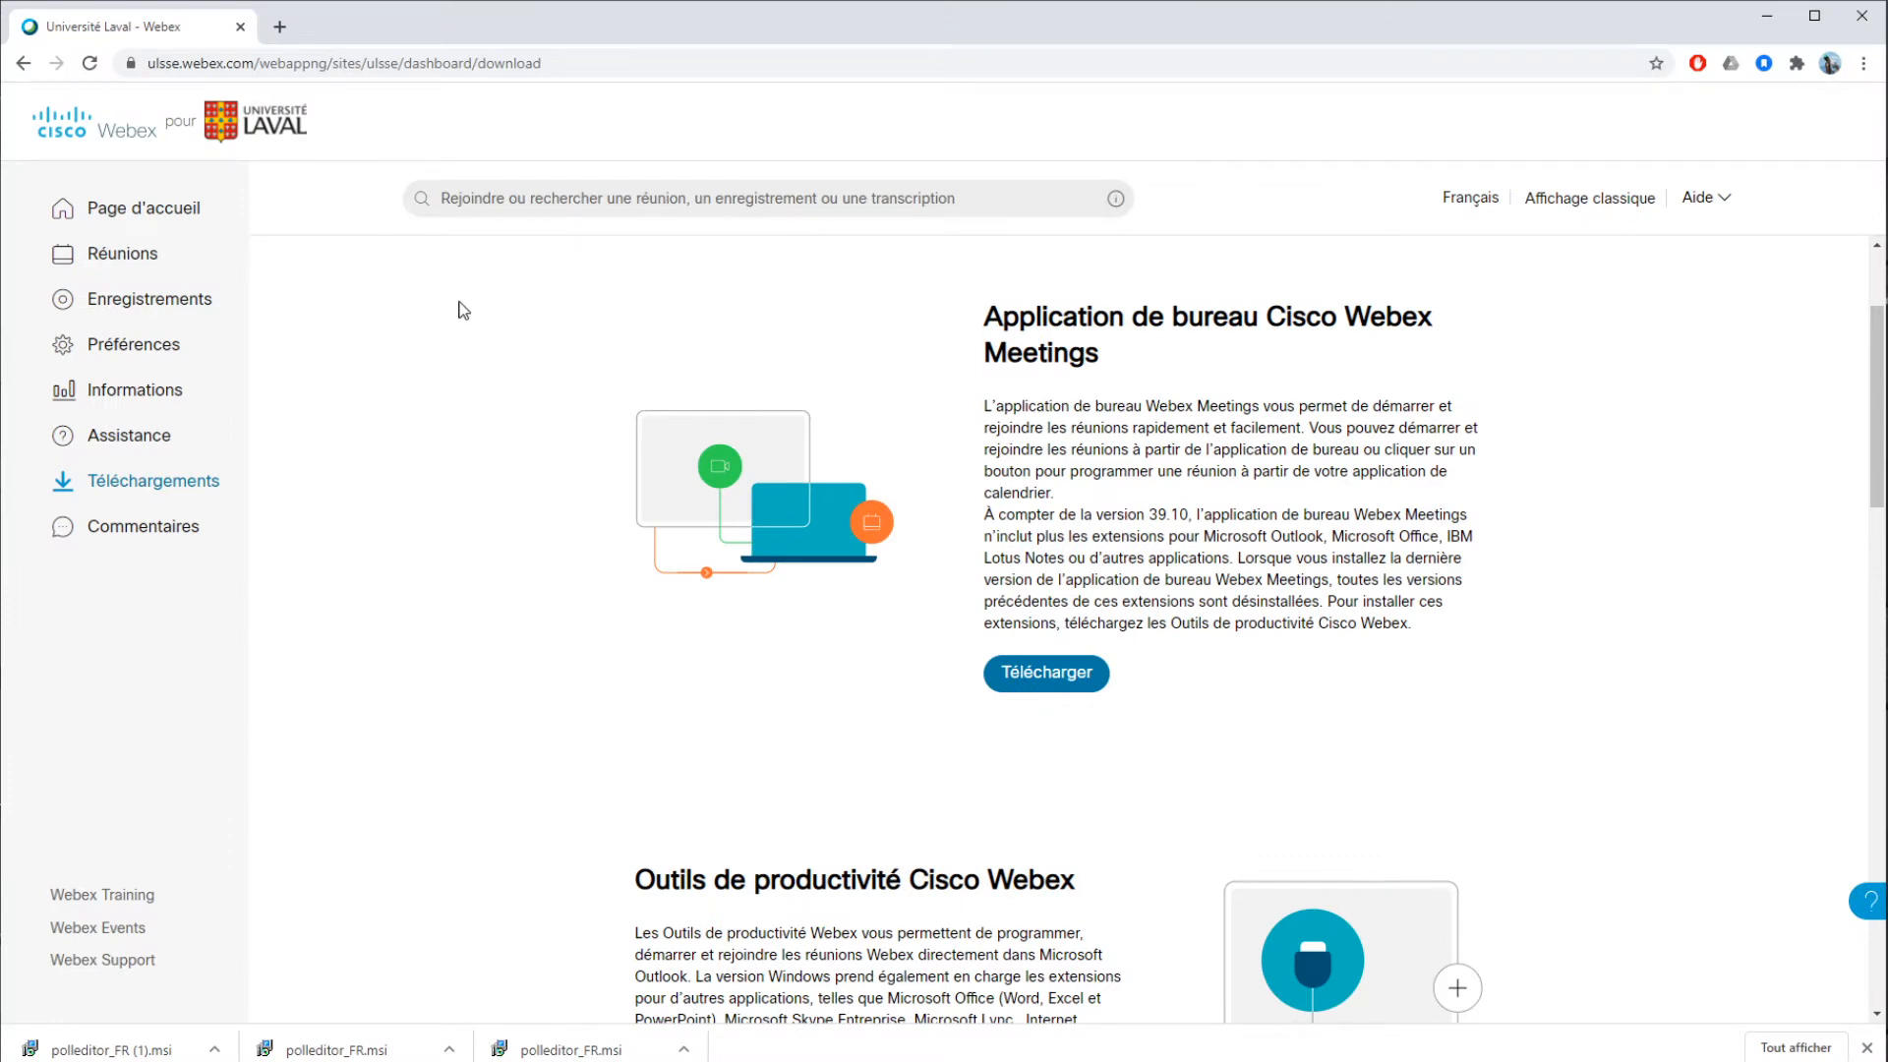
click(108, 895)
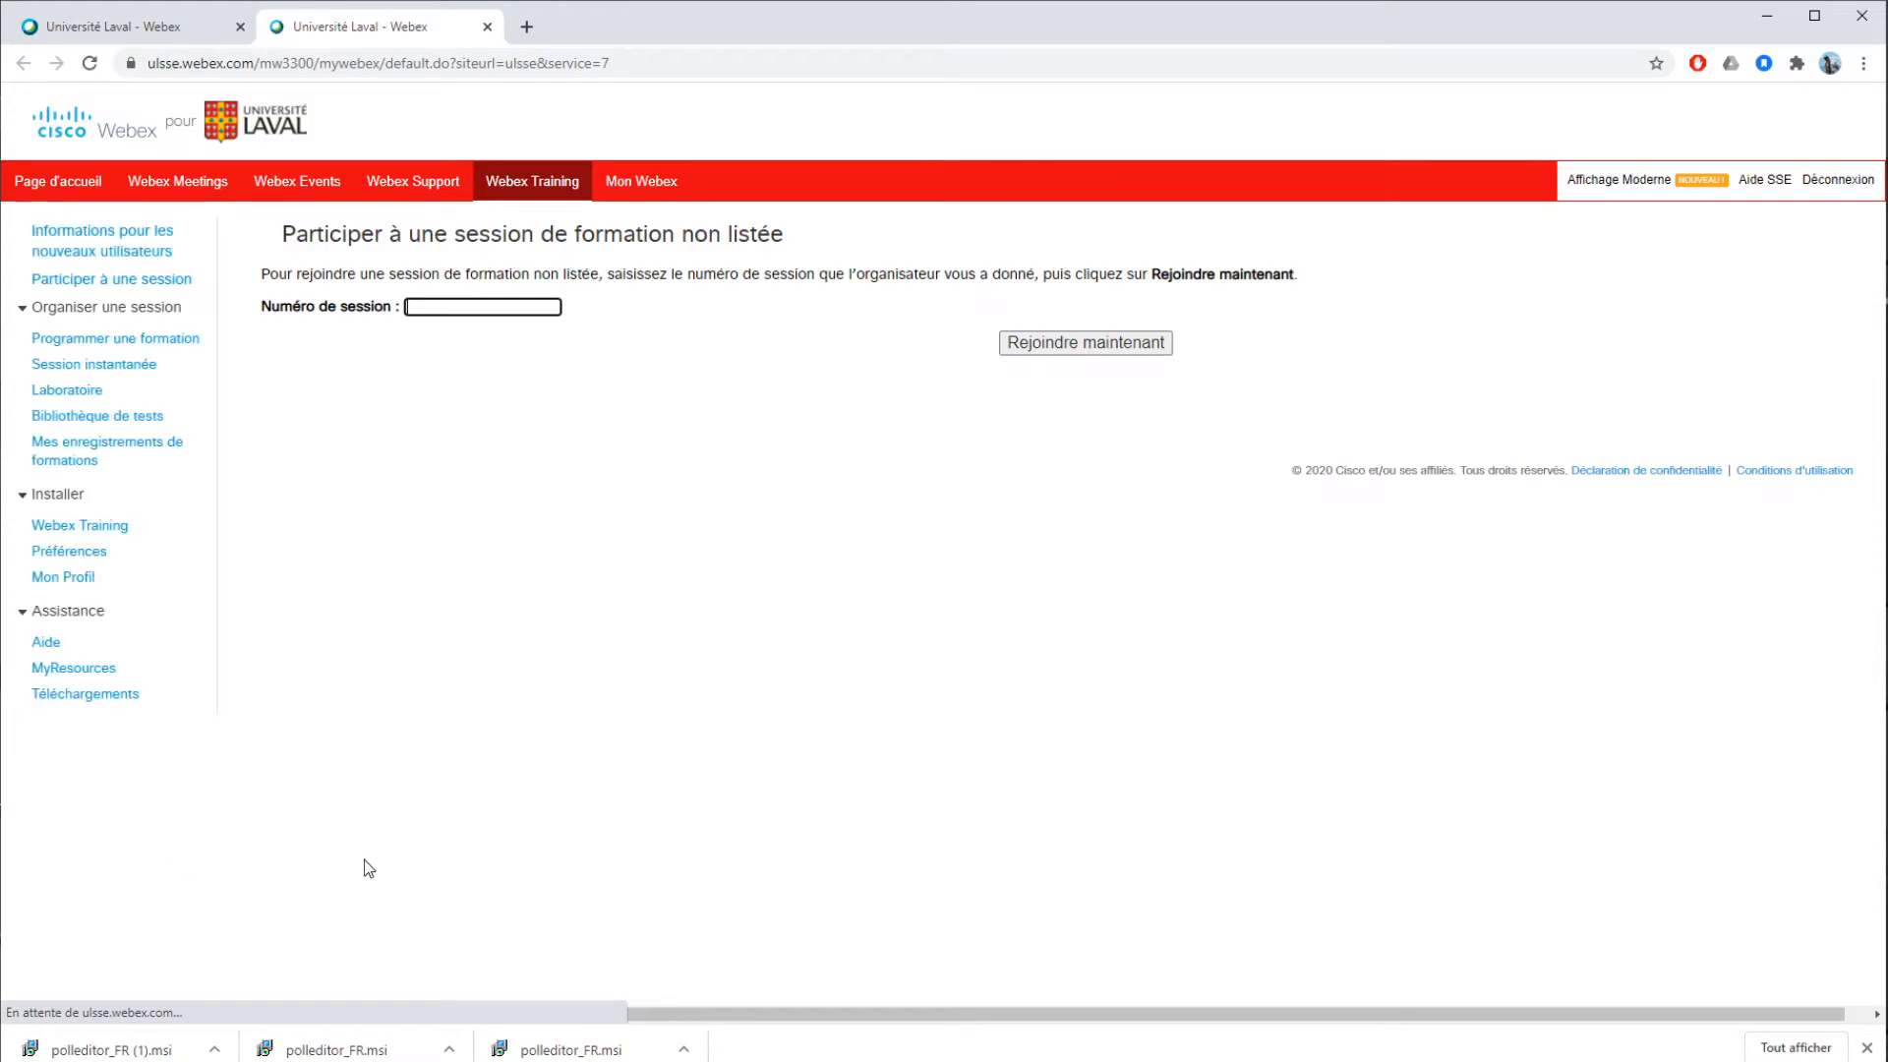
click(85, 704)
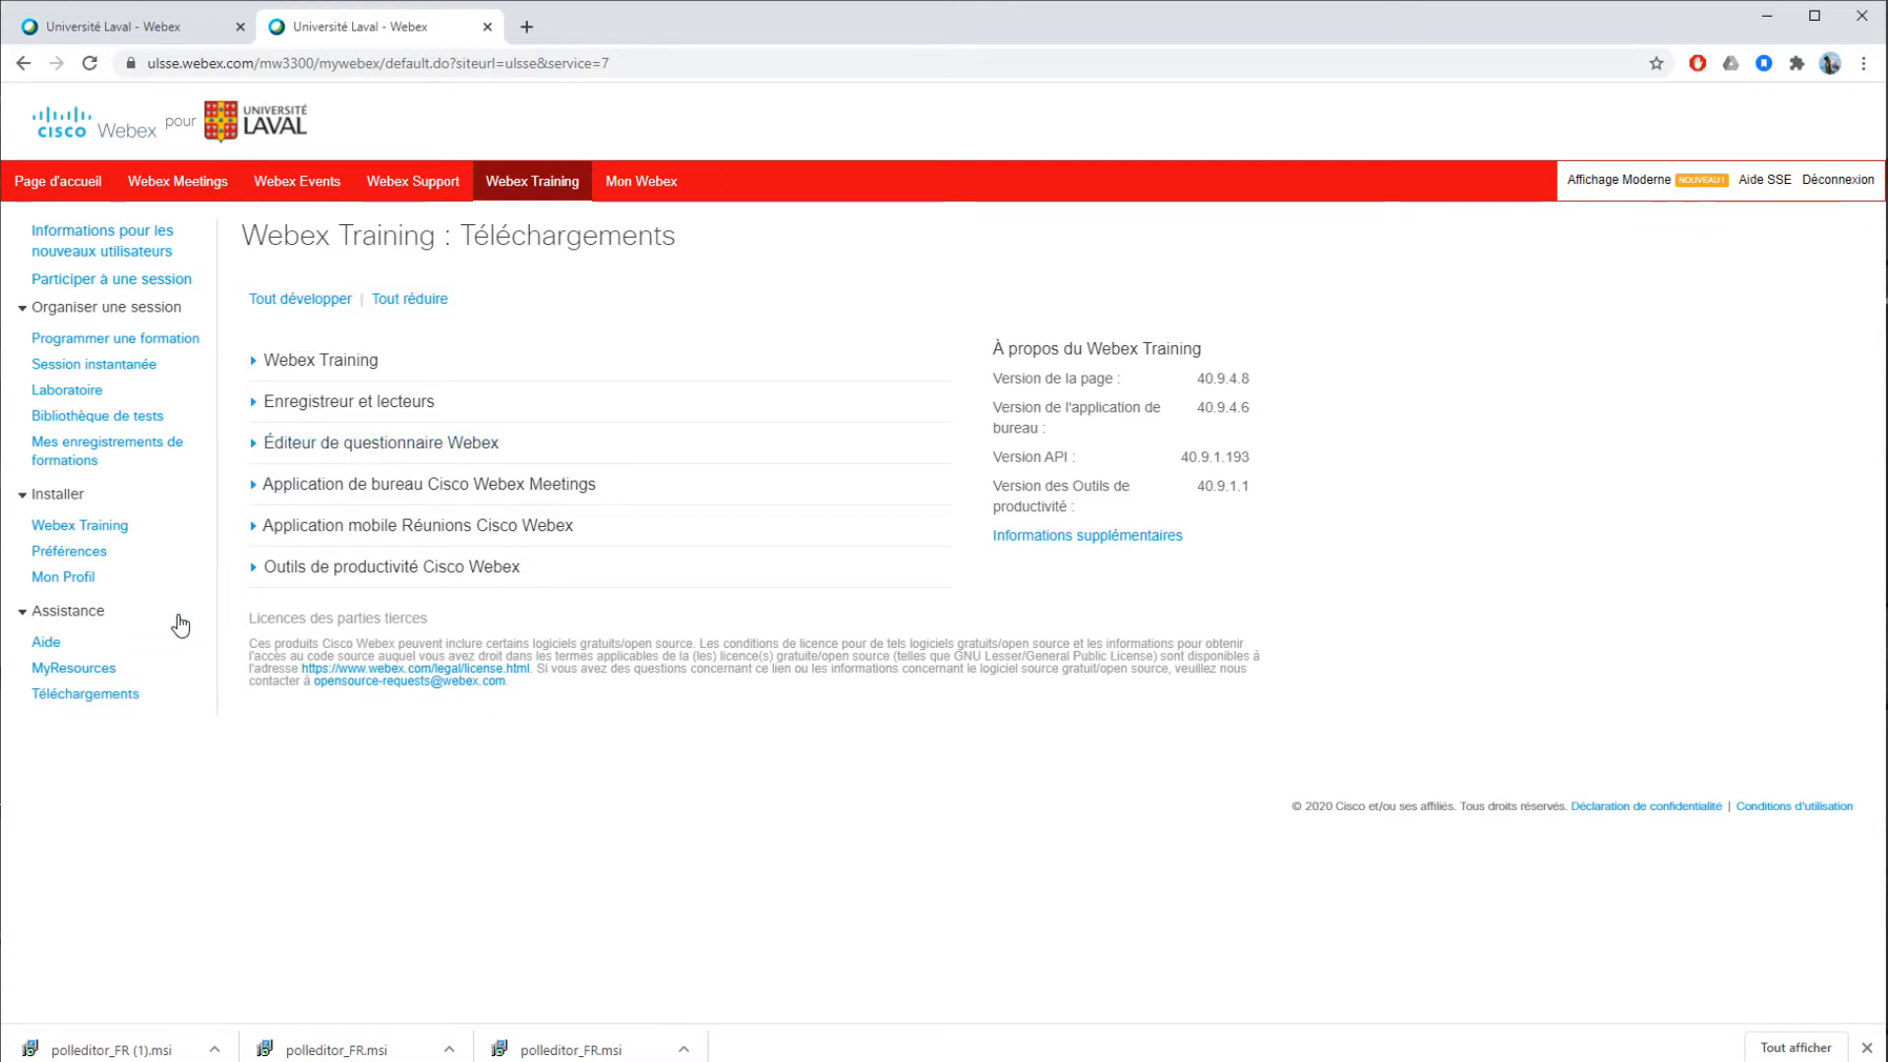
click(382, 456)
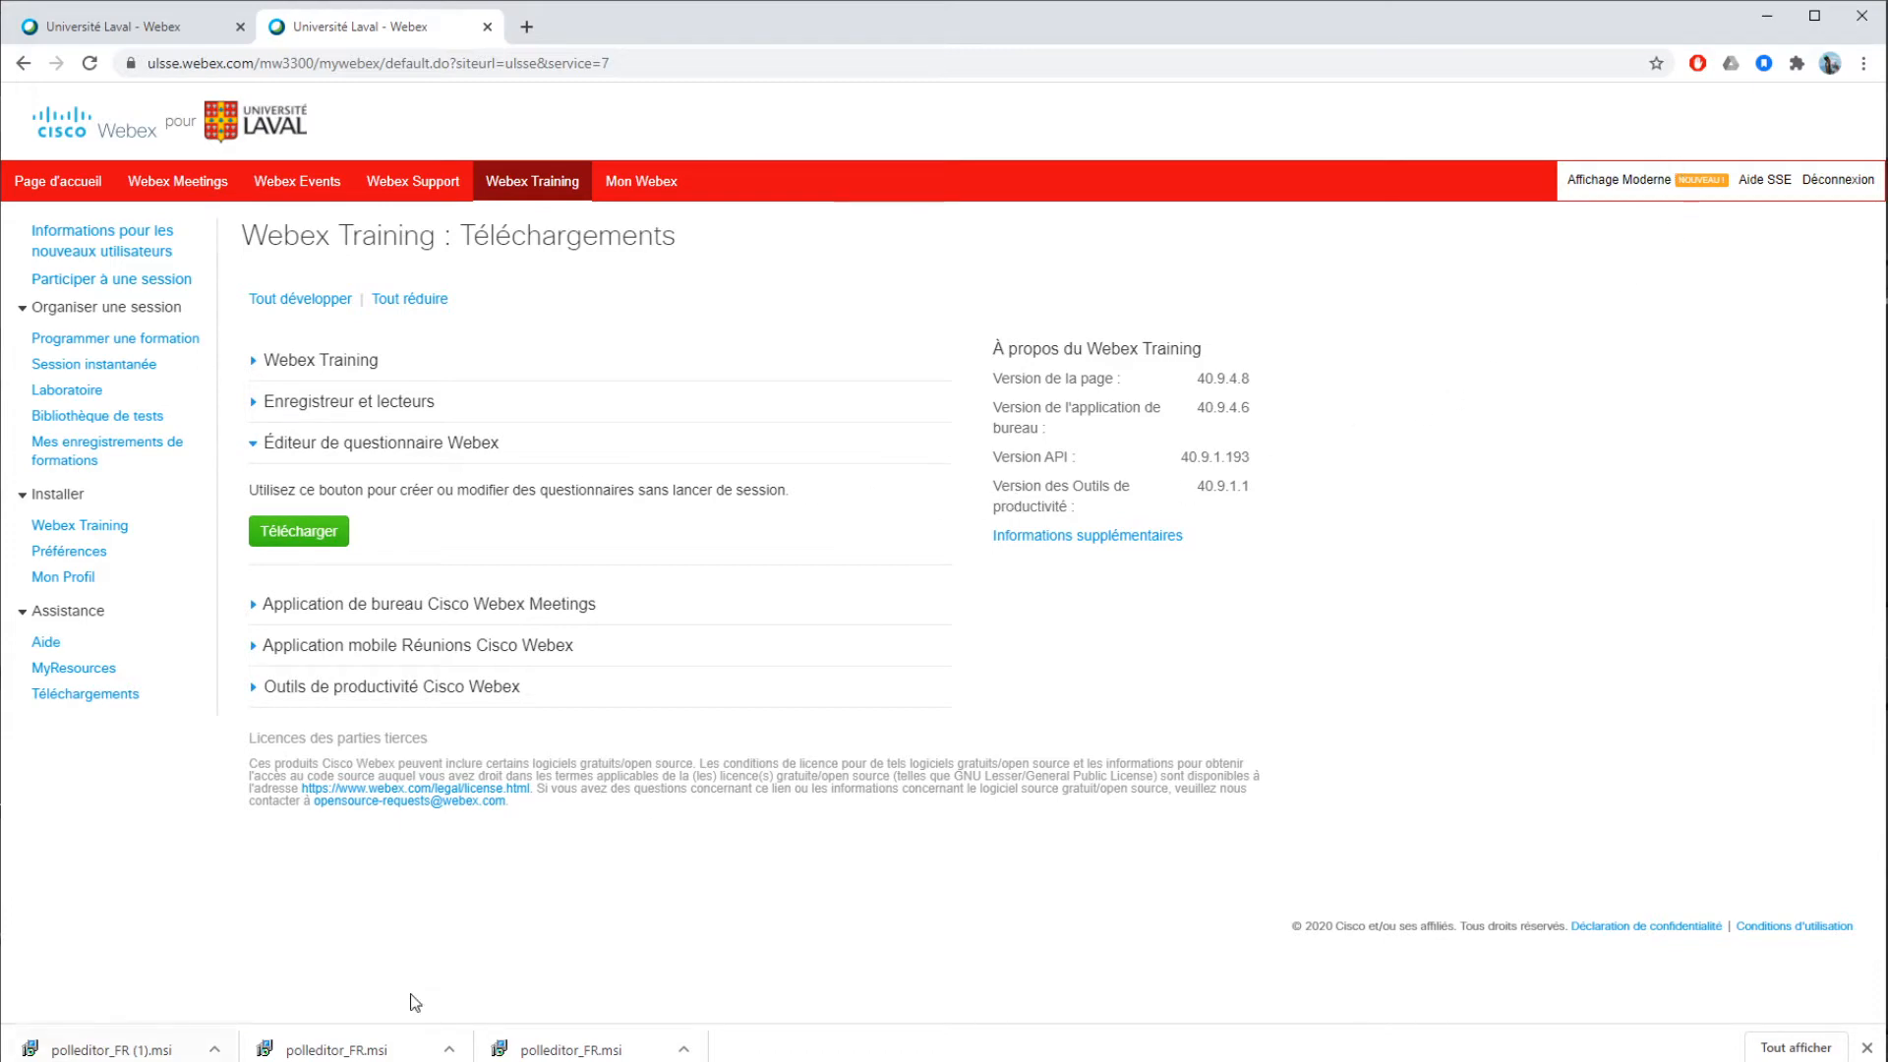
click(1770, 16)
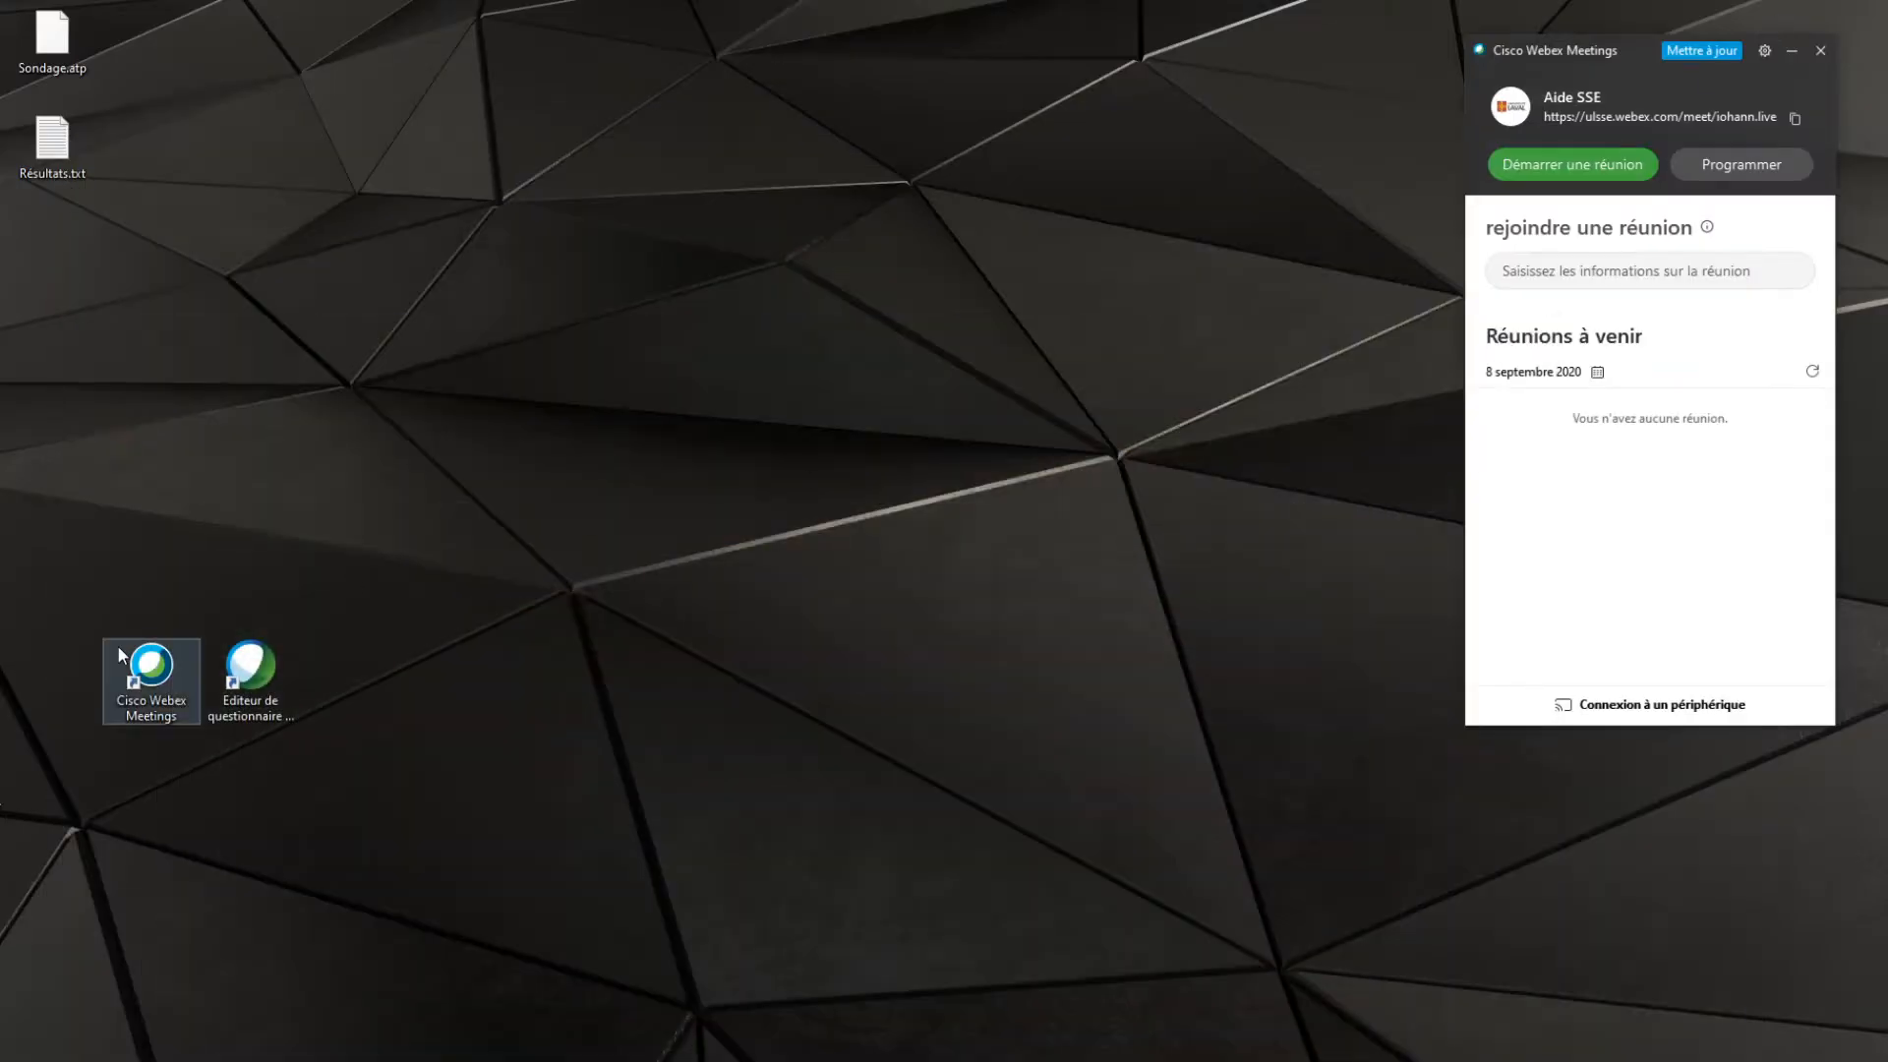
Launch the Webex questionnaire editor from the desktop and make its window taller
double_click(251, 685)
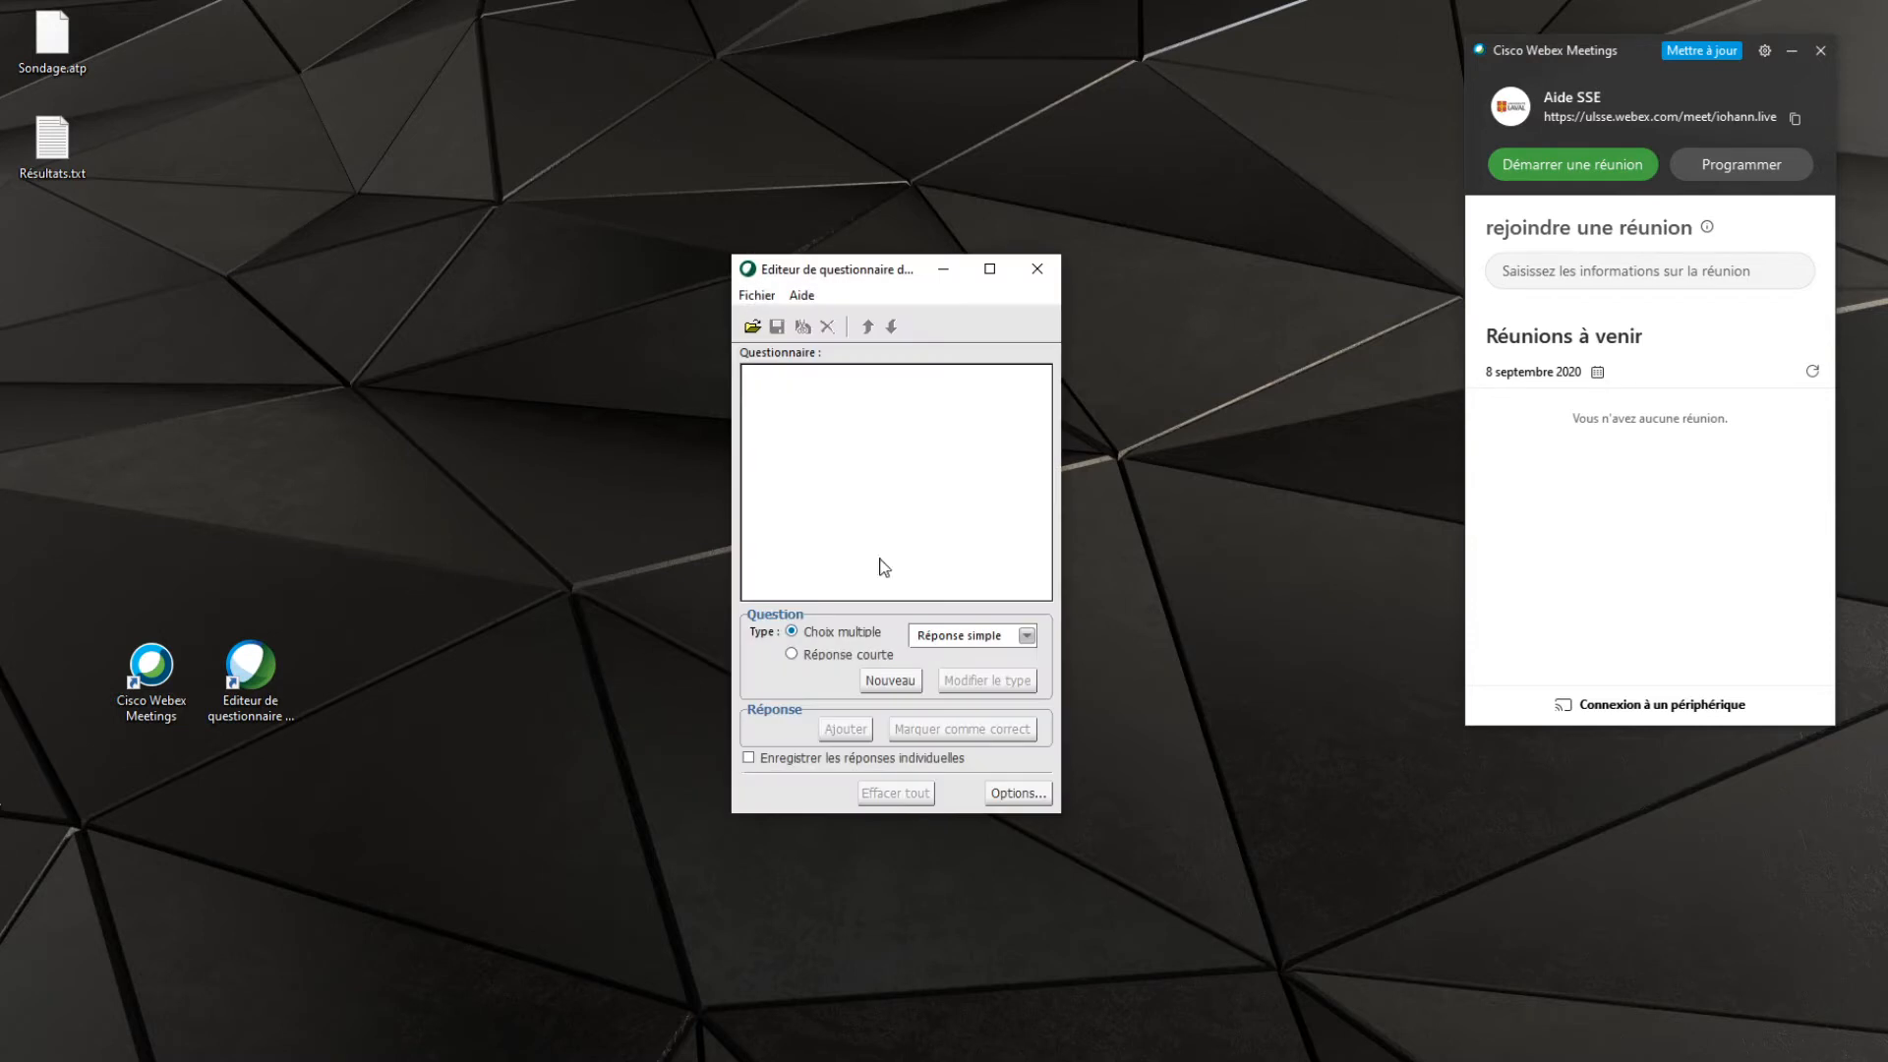
drag(911, 256, 893, 125)
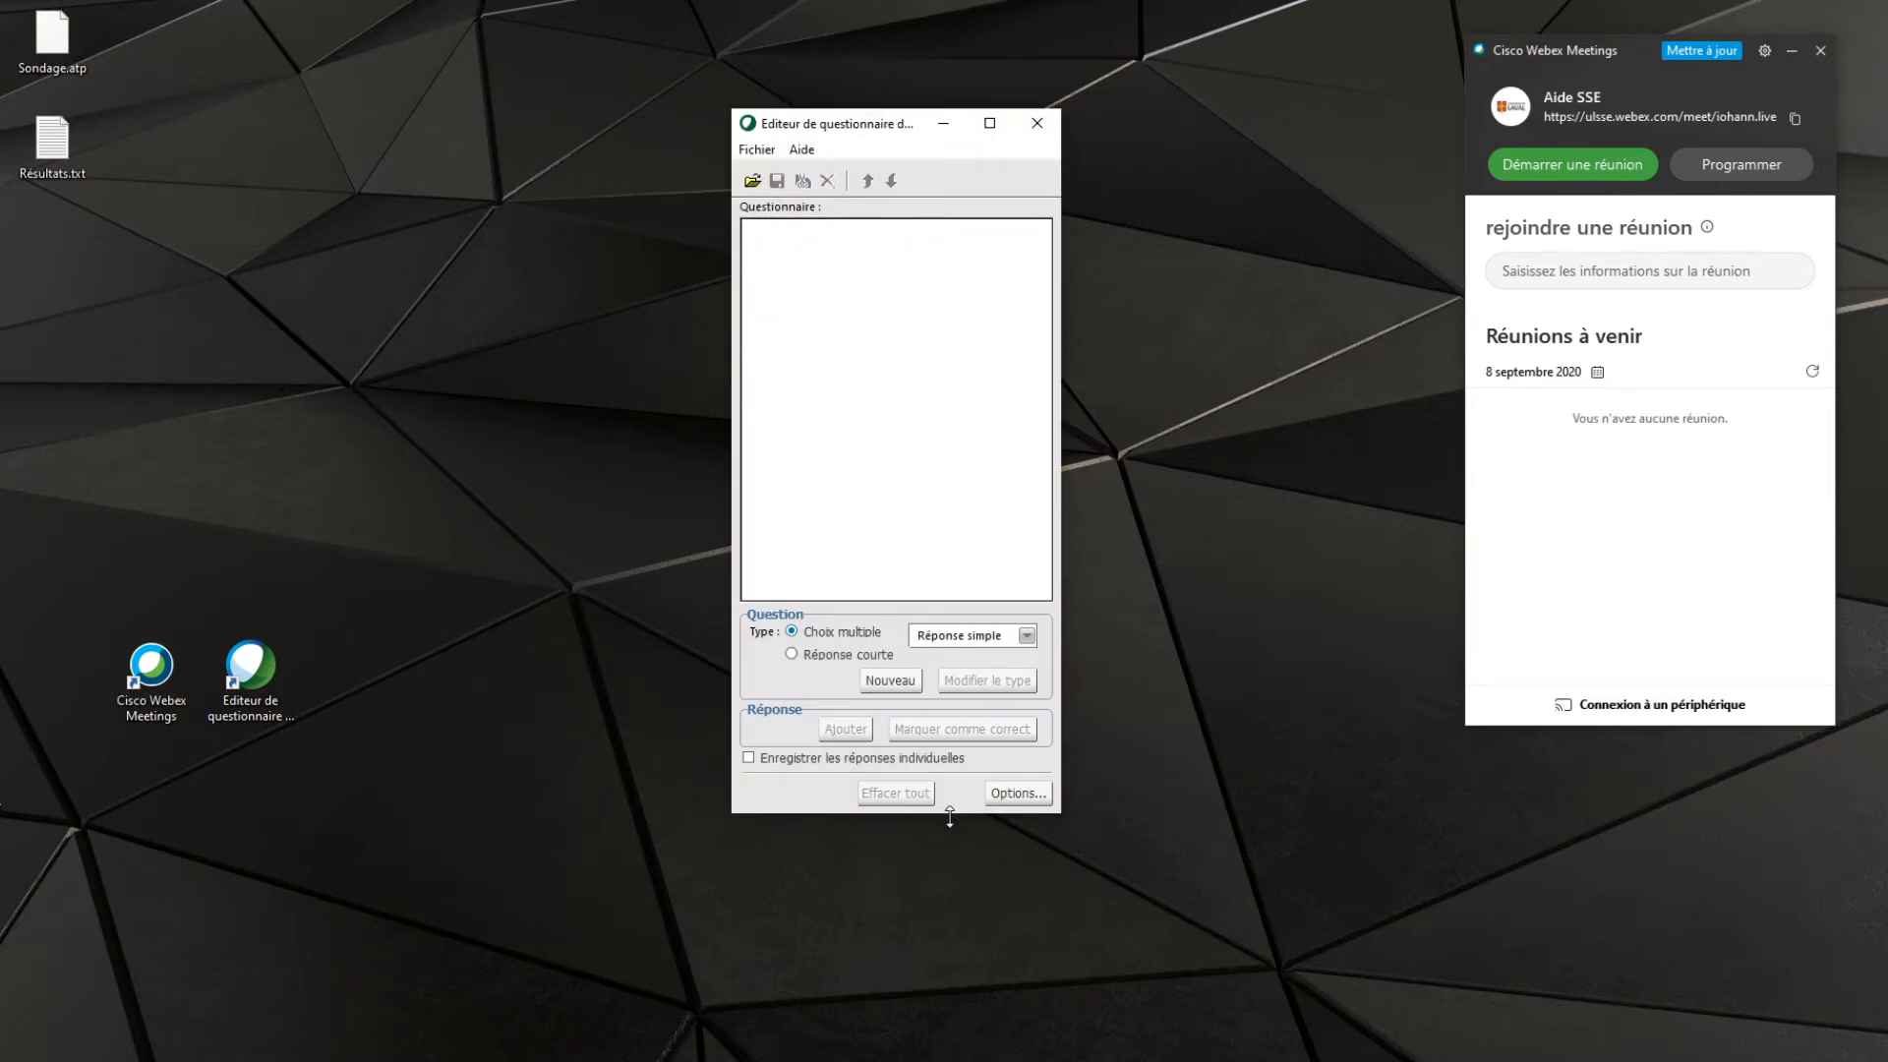
drag(946, 812, 1055, 998)
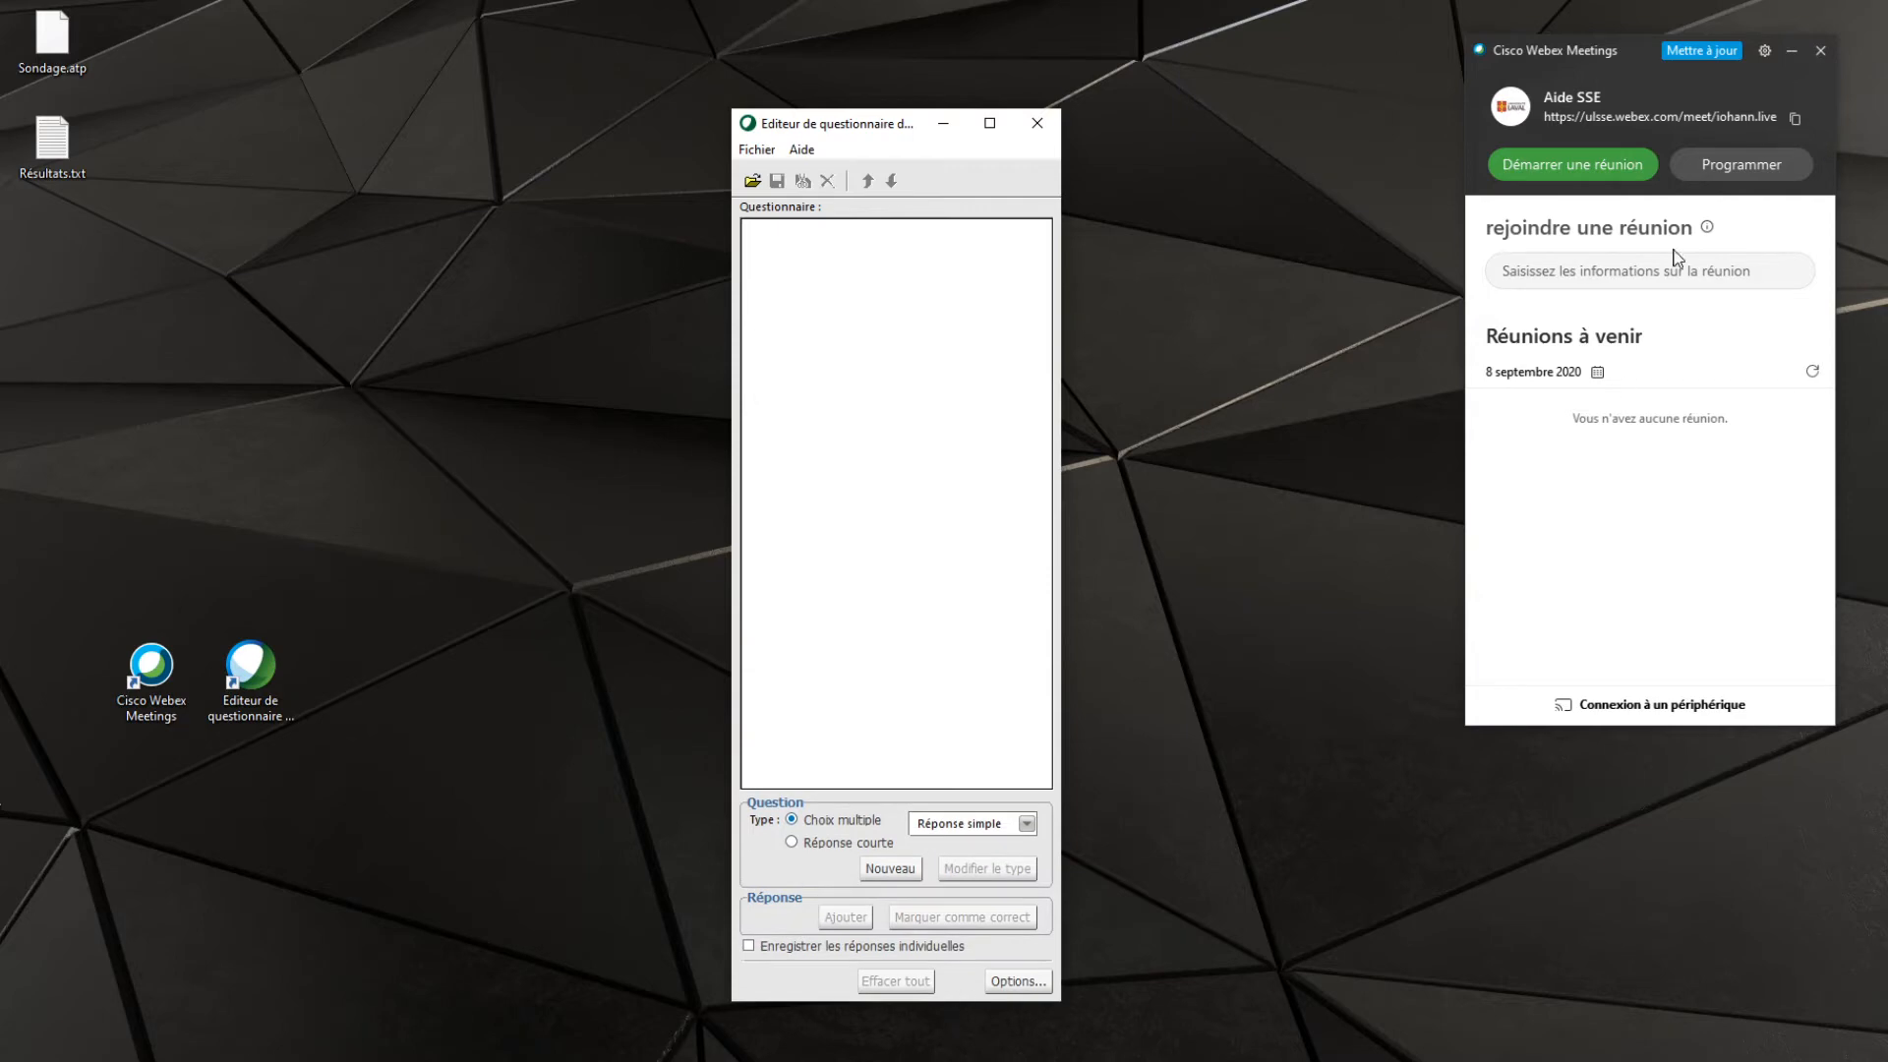
Load the poll questions from Sondage.atp on the desktop into the questionnaire editor
click(752, 181)
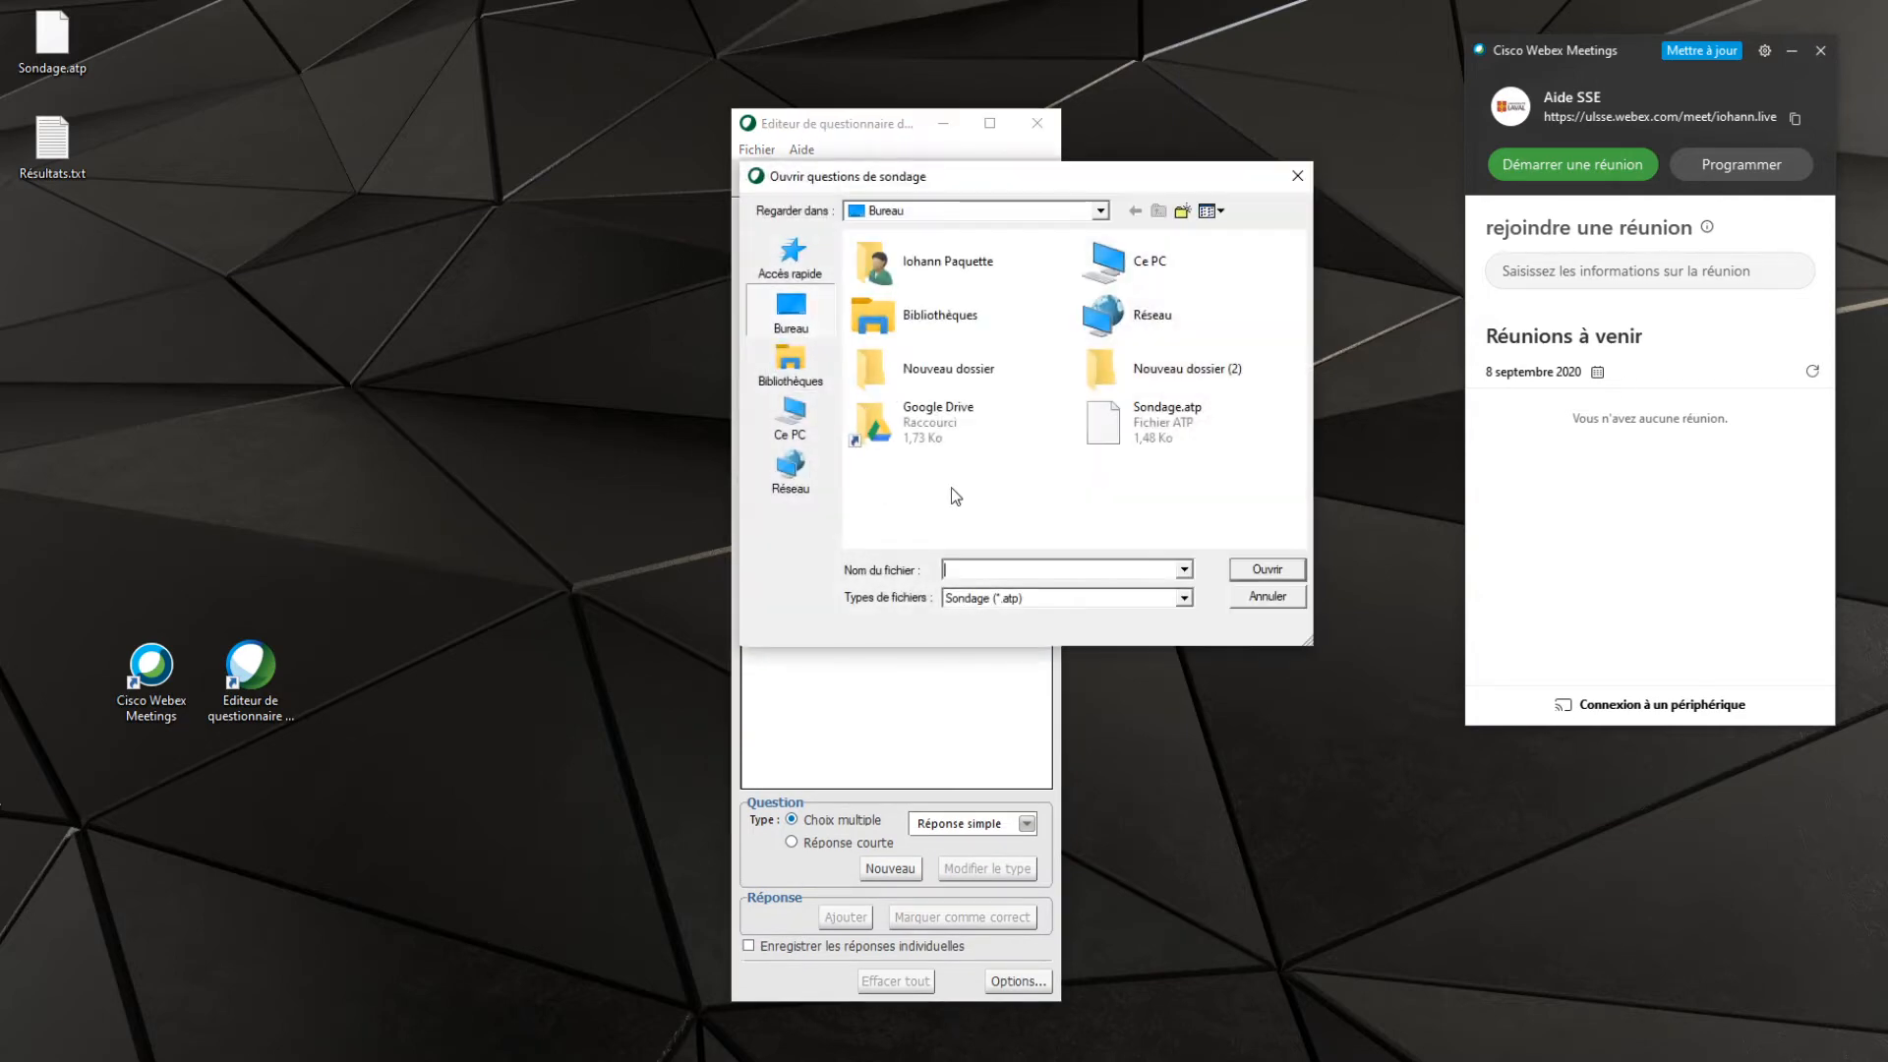
drag(1007, 183, 543, 356)
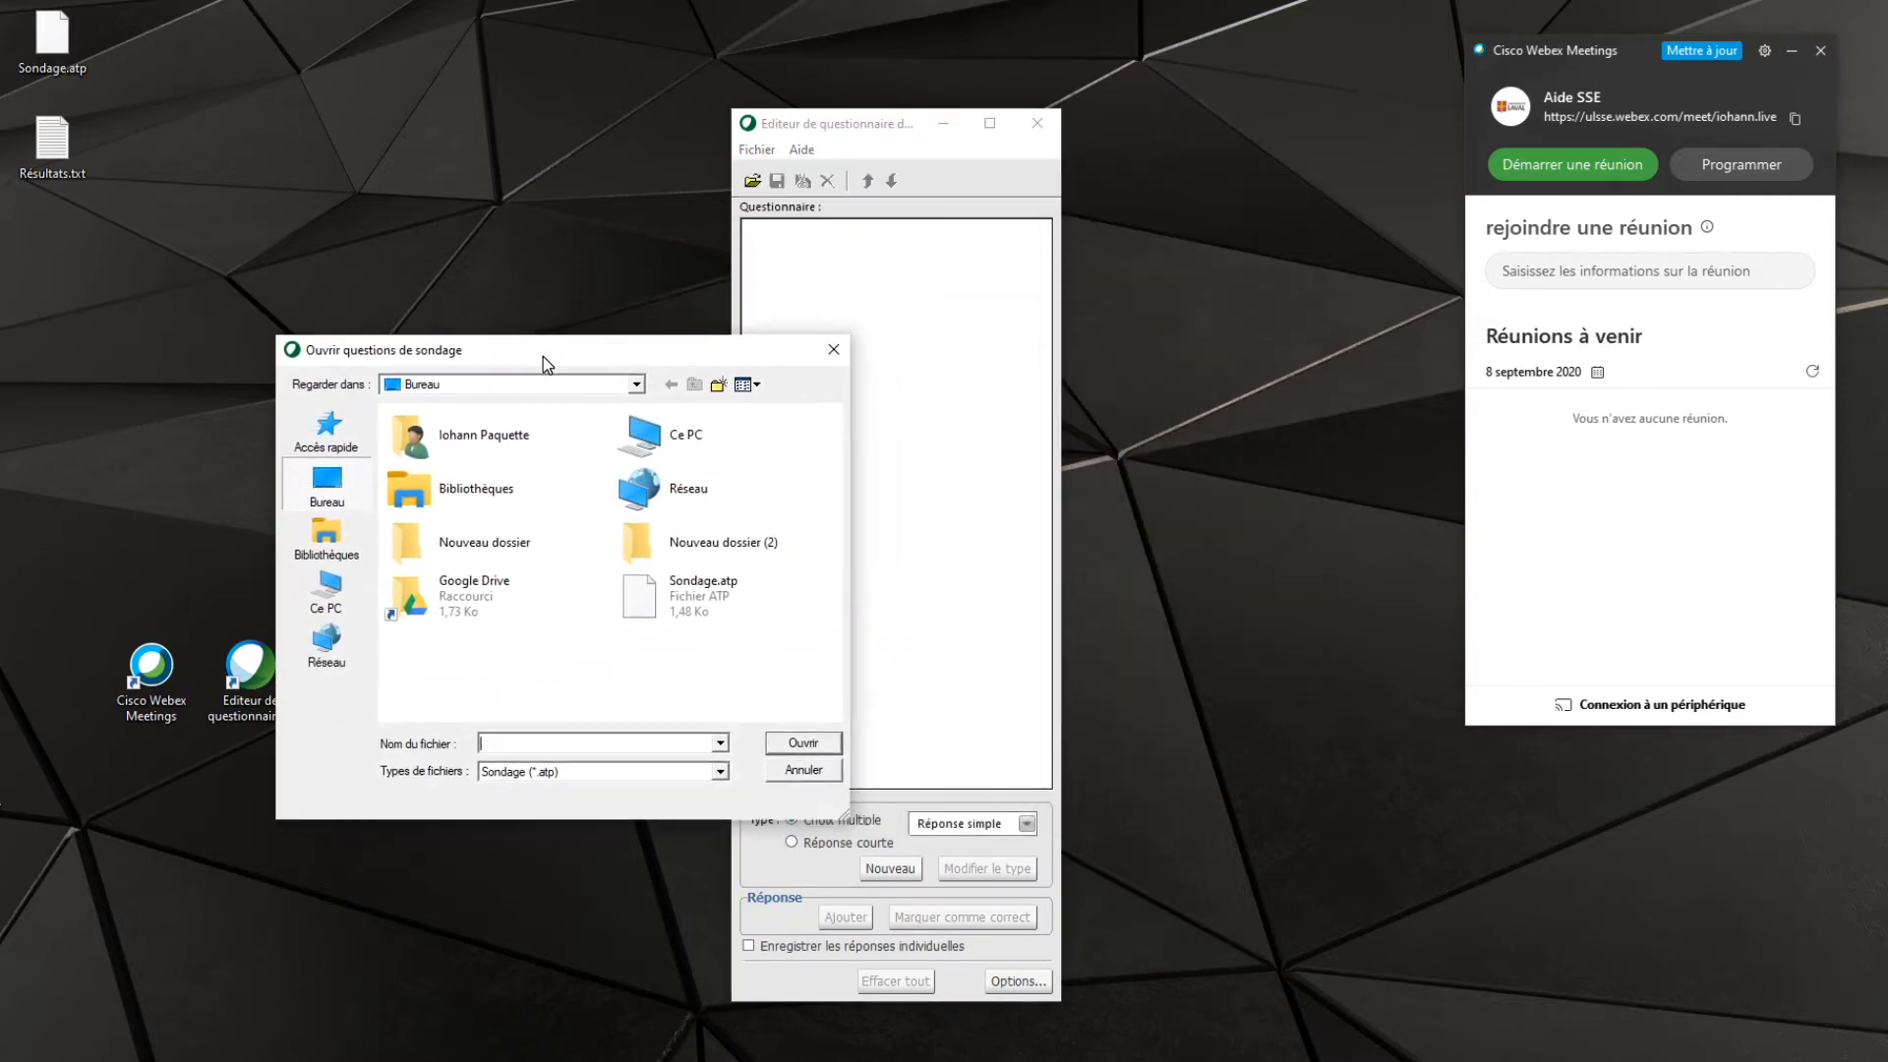
click(665, 602)
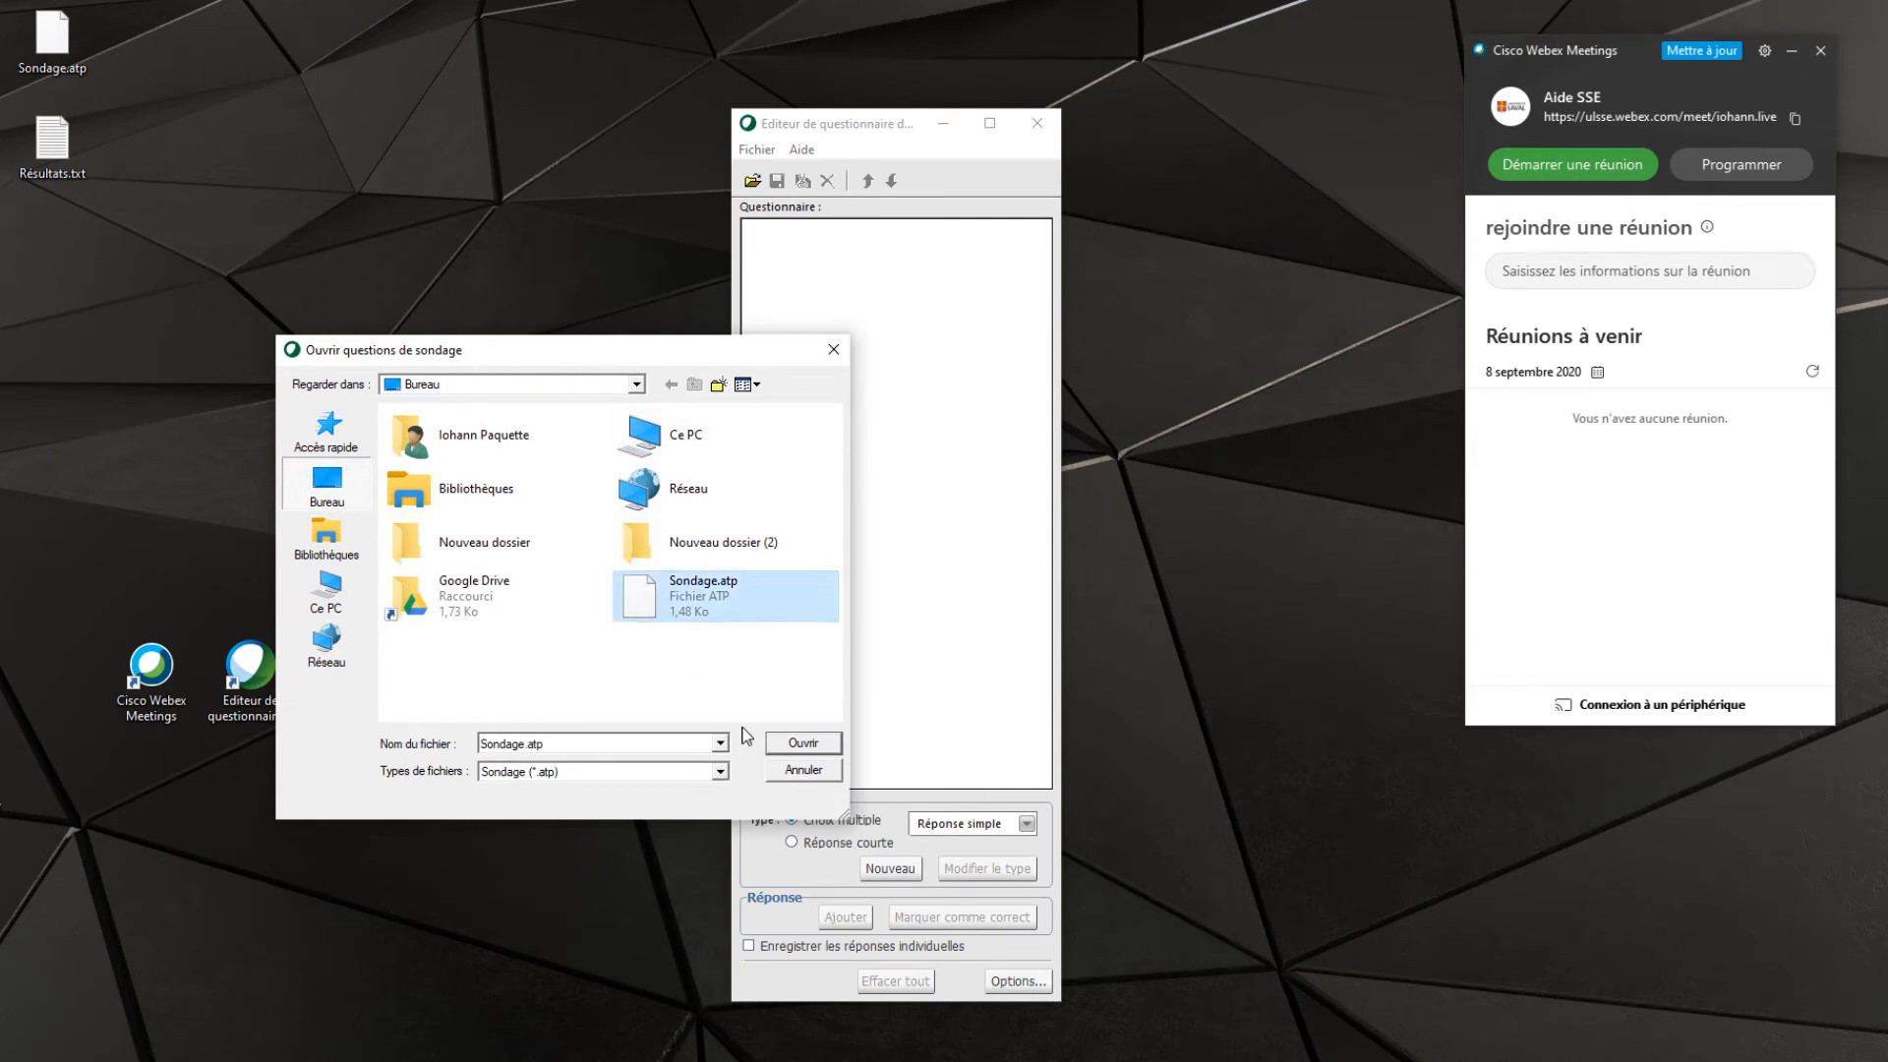
click(819, 747)
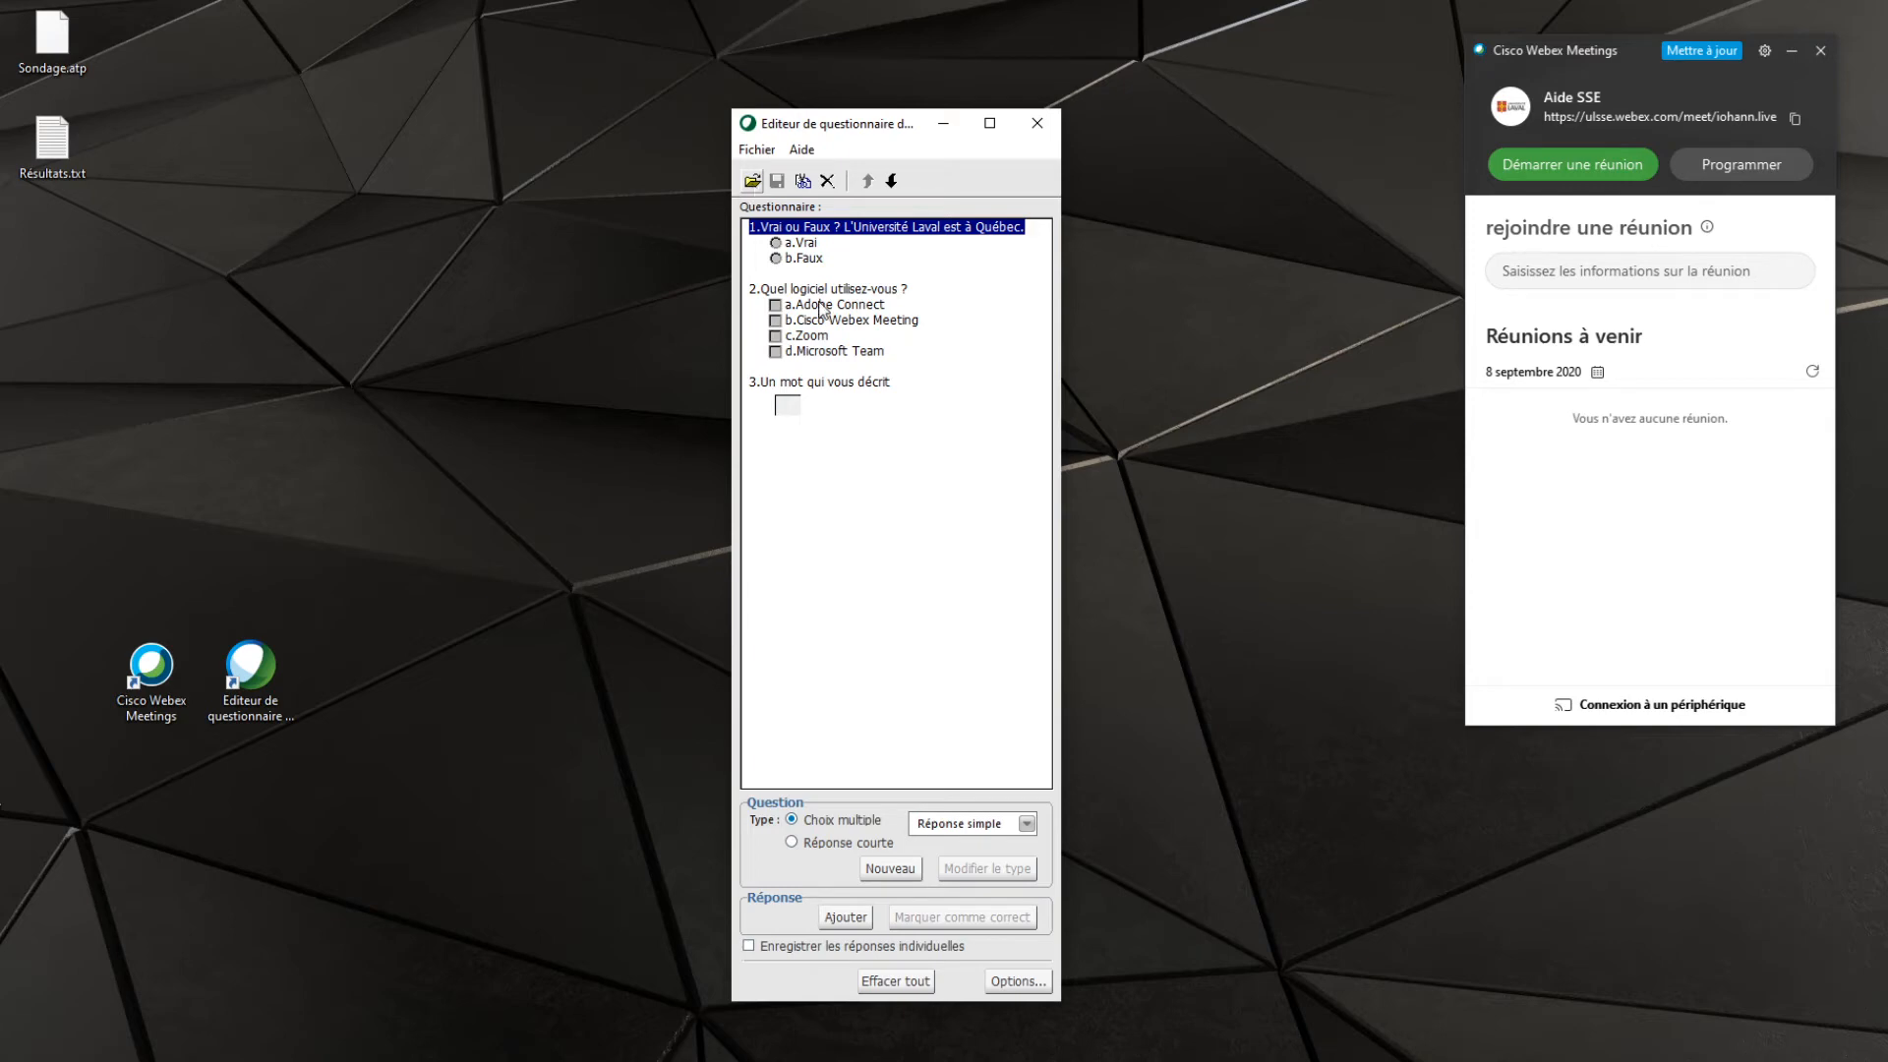
Move the "Vrai ou Faux" question down one place and back up, and close the questionnaire editor
click(891, 181)
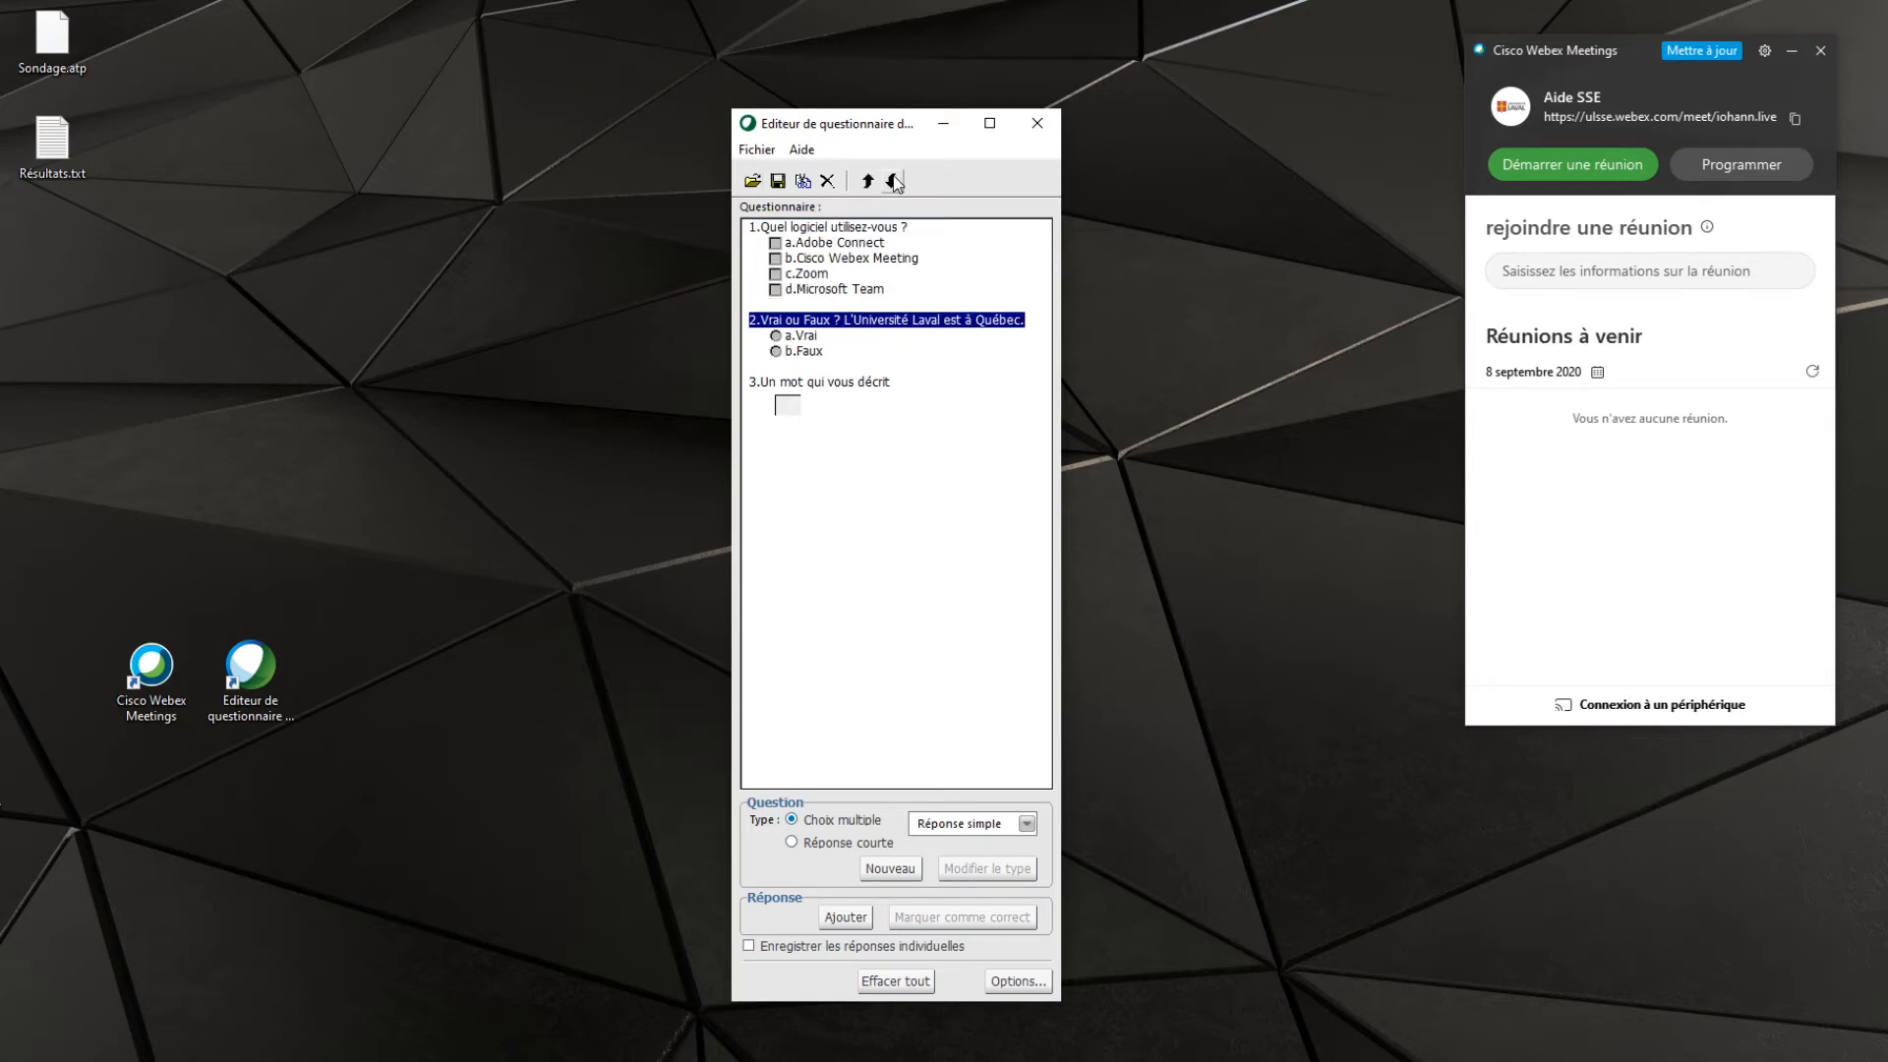
click(871, 183)
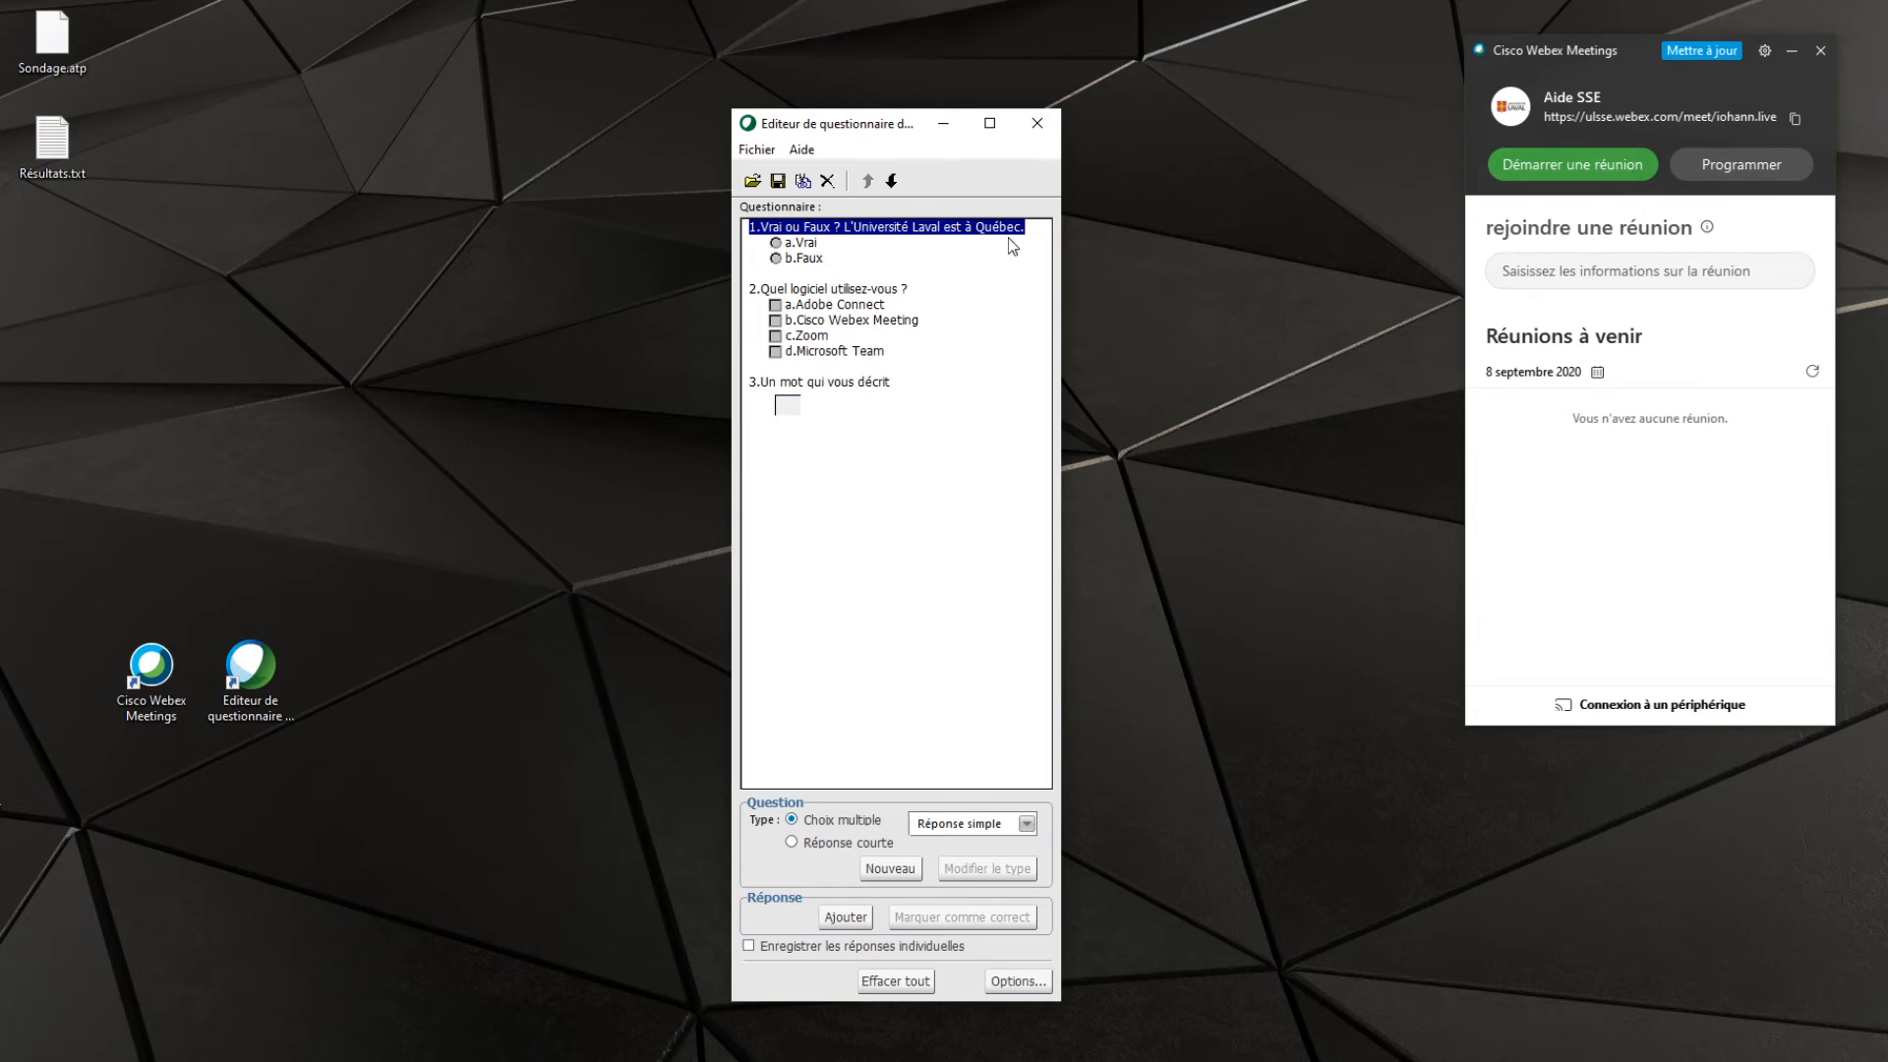
click(1035, 120)
click(910, 594)
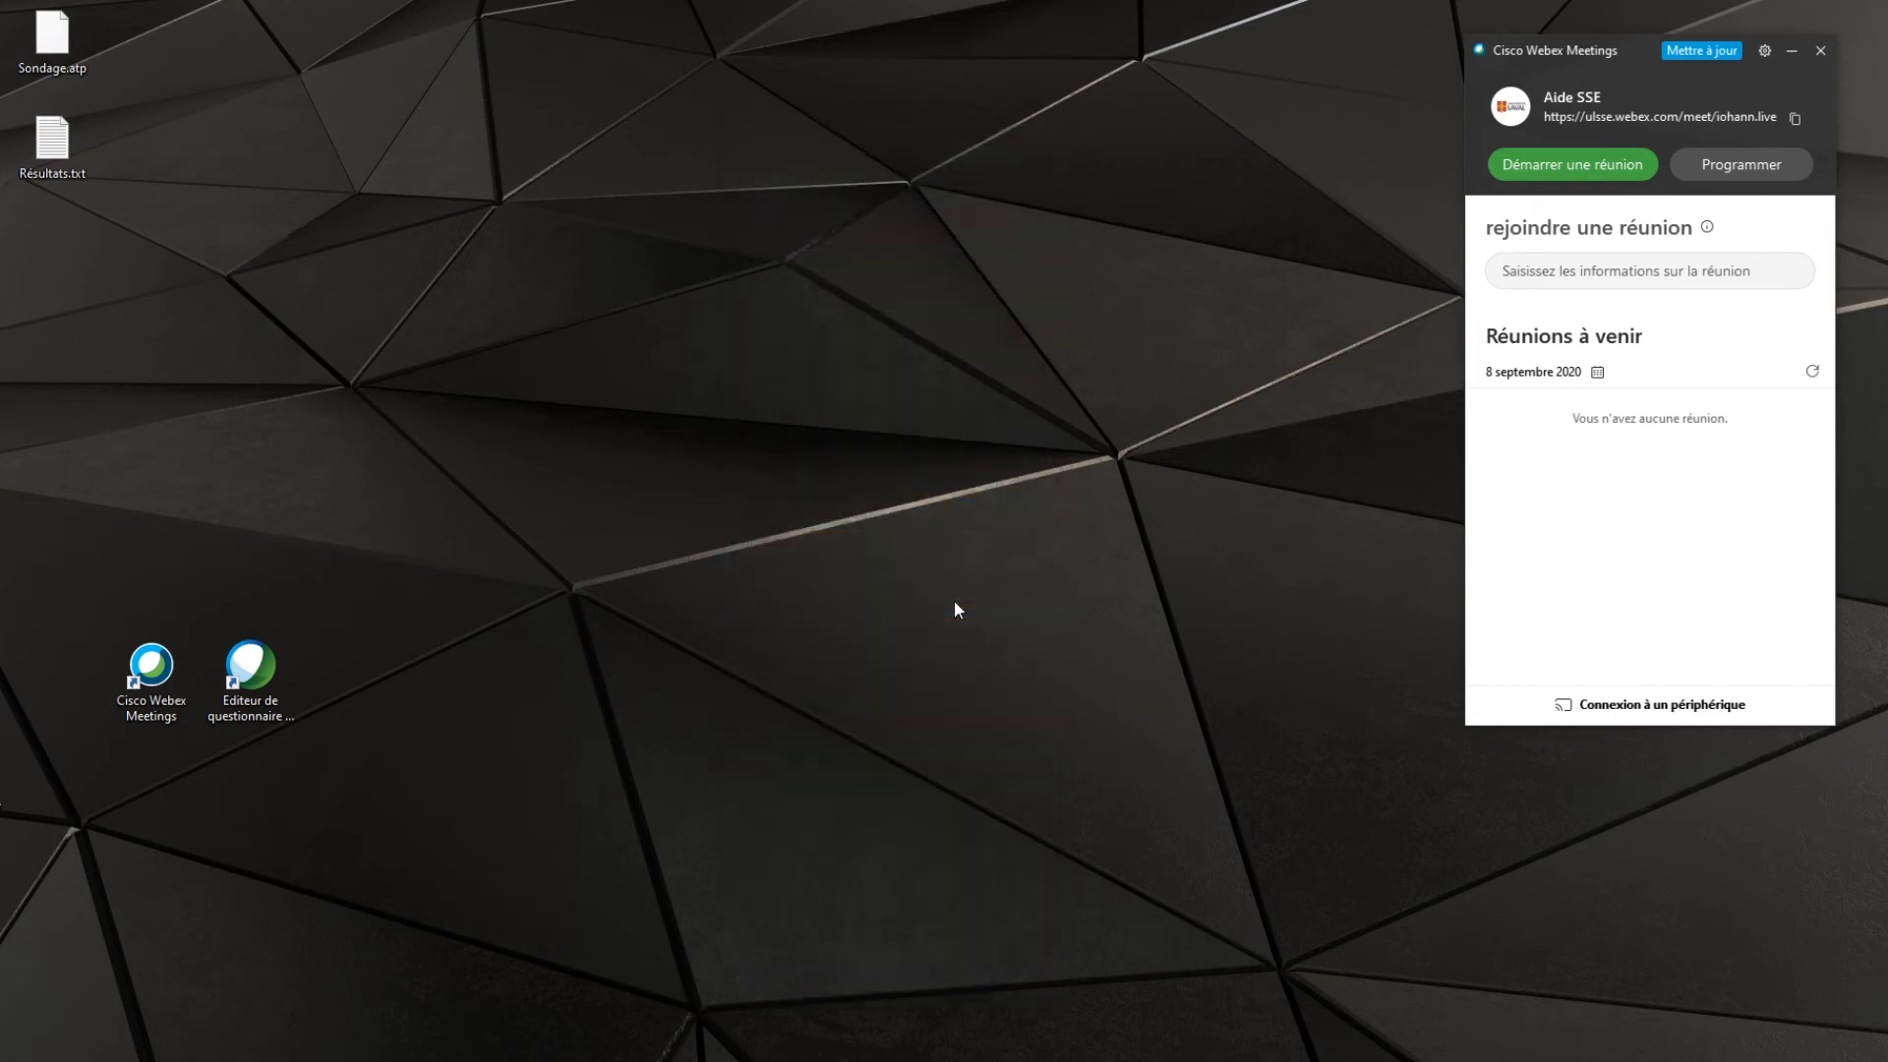